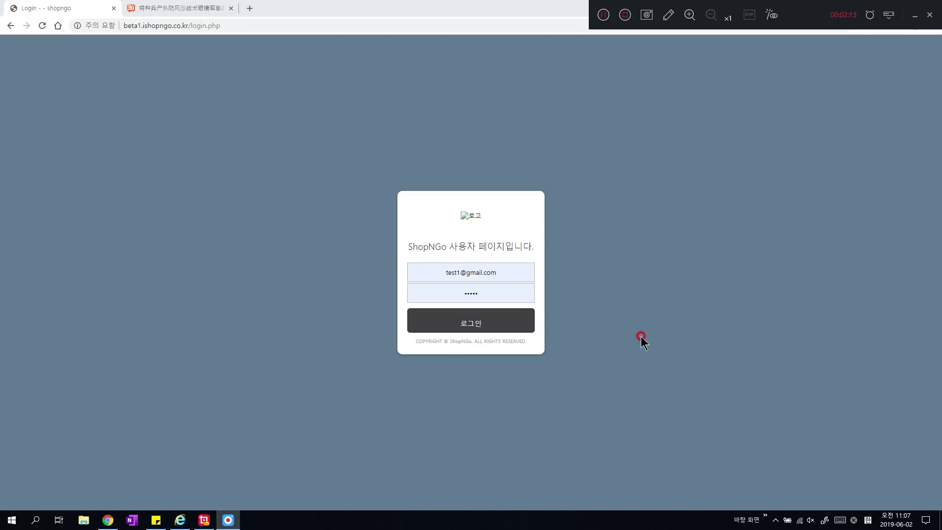
Log in to the ShopNGo user page with the prefilled account, check the product URL entry field, and open the collected product list (상품수집목록).
click(480, 321)
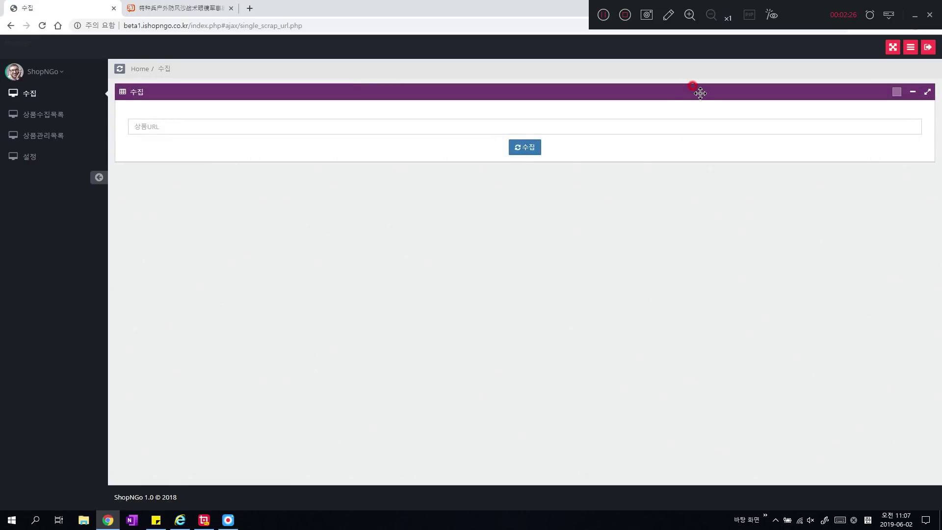
click(148, 126)
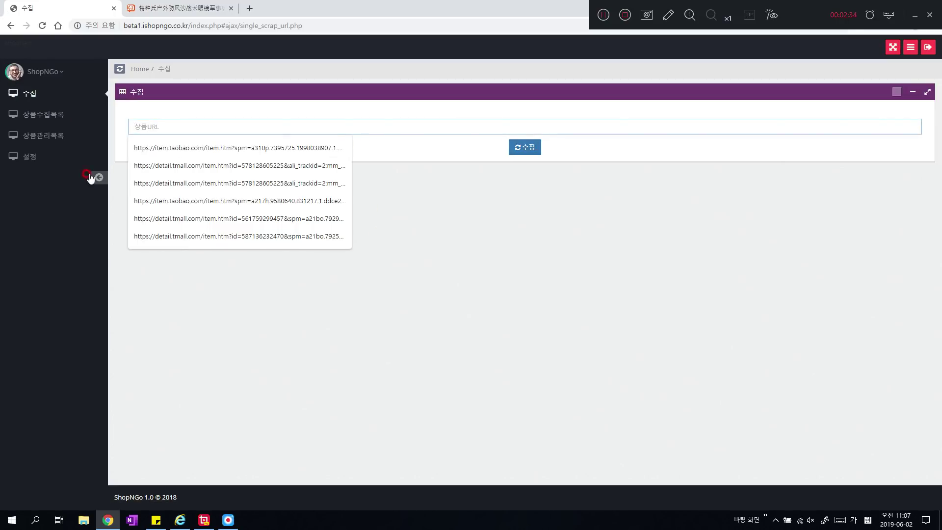
click(47, 120)
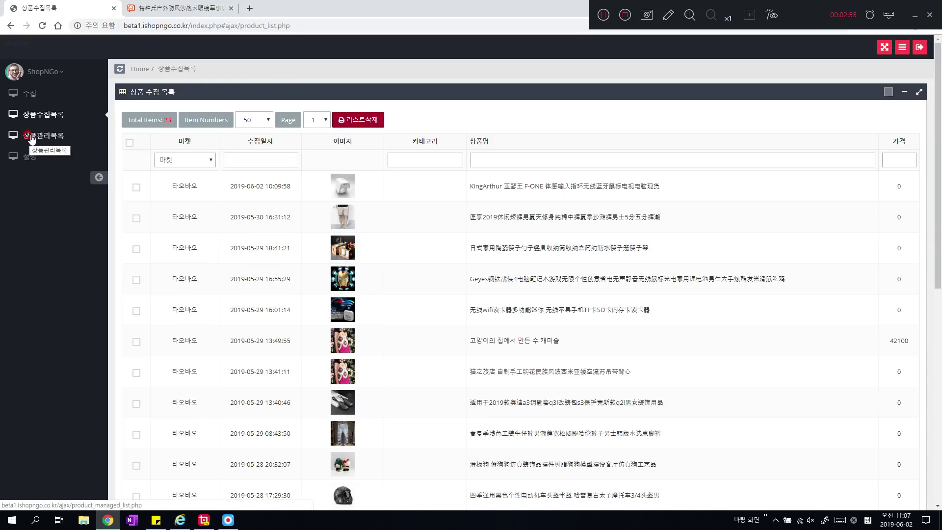
Review the managed product list (상품관리목록) for the product master, 옥션, 지마켓, 11번가, 스마트스토어 and 인터파크, ending on the product master.
click(33, 139)
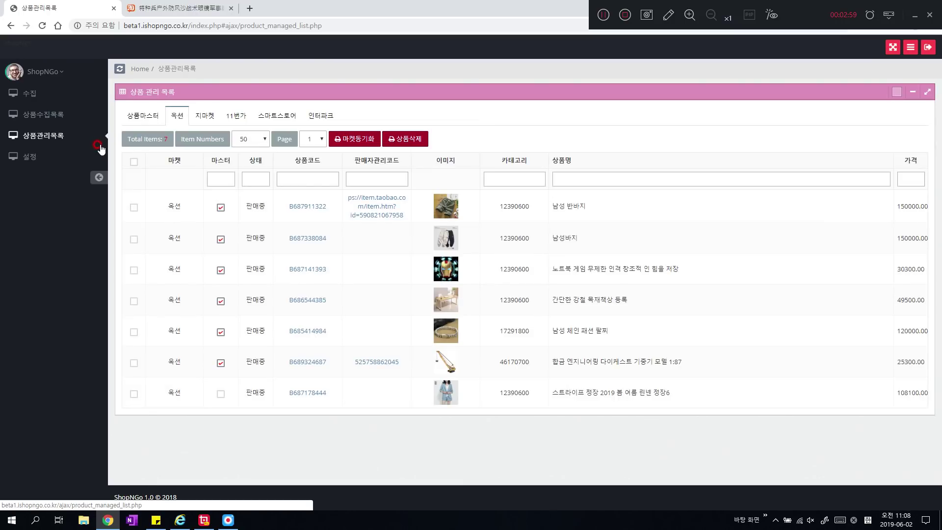
click(141, 119)
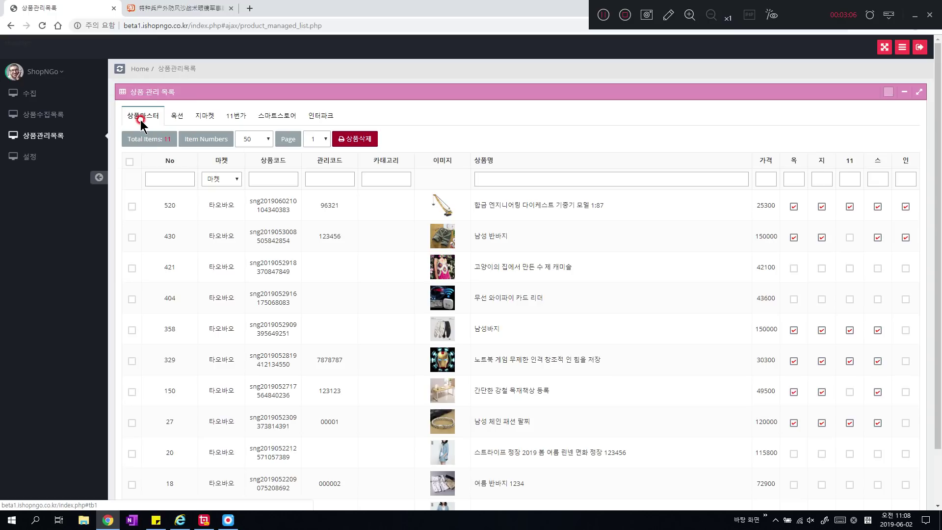
click(177, 123)
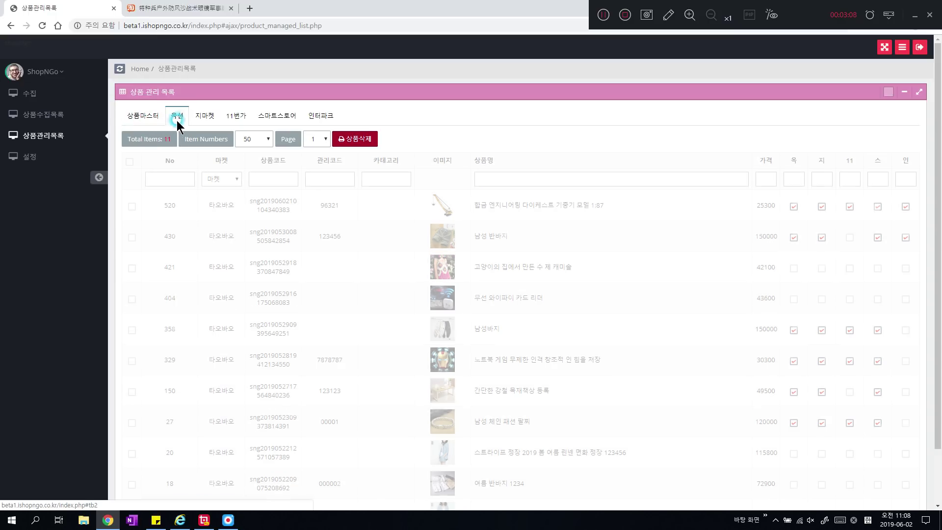
click(201, 120)
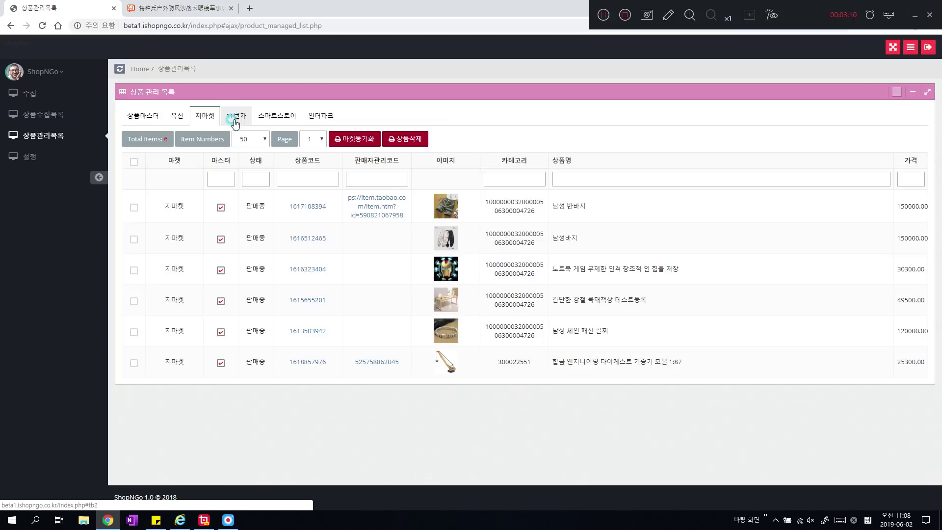
click(234, 119)
click(265, 120)
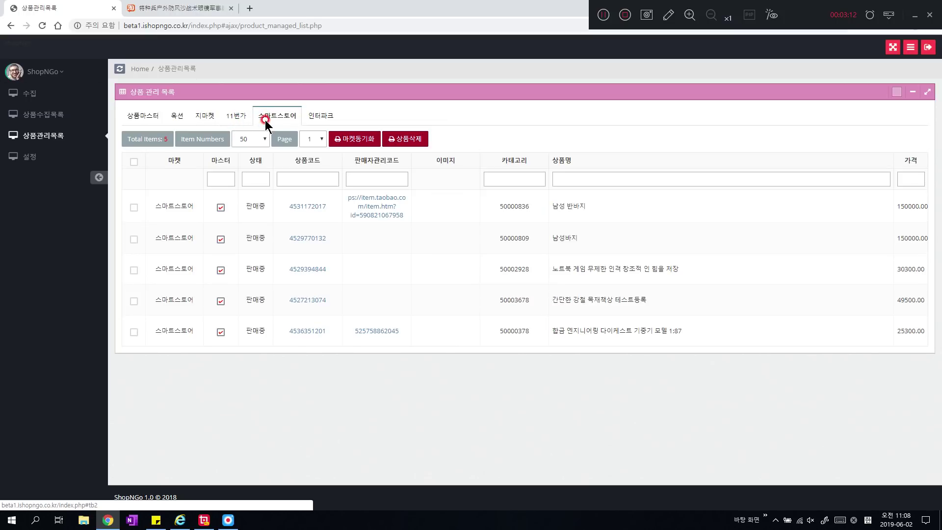
click(322, 122)
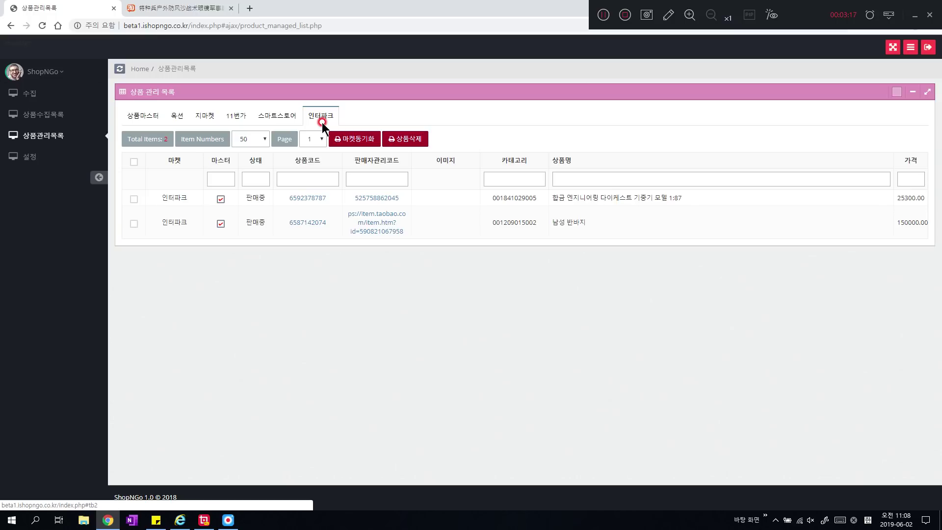
click(139, 118)
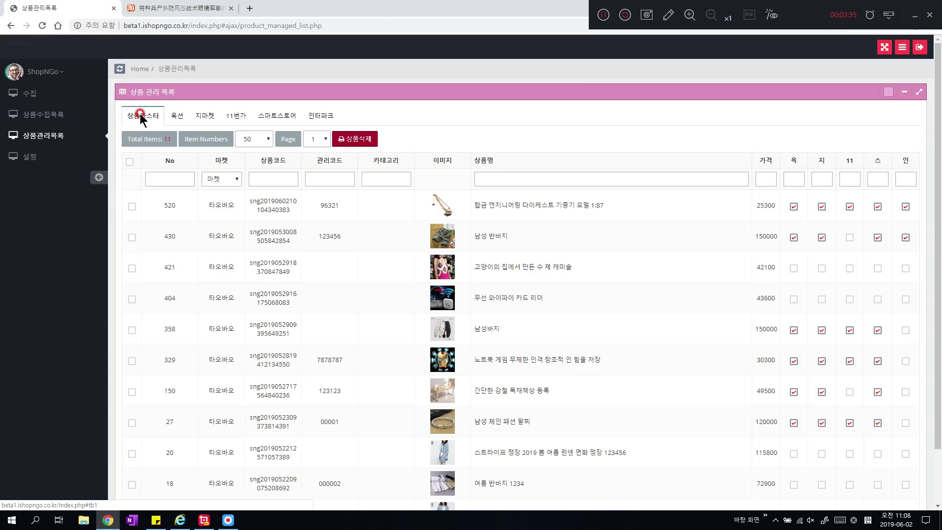
Open the settings page (설정) to review the member information and market account links.
click(30, 158)
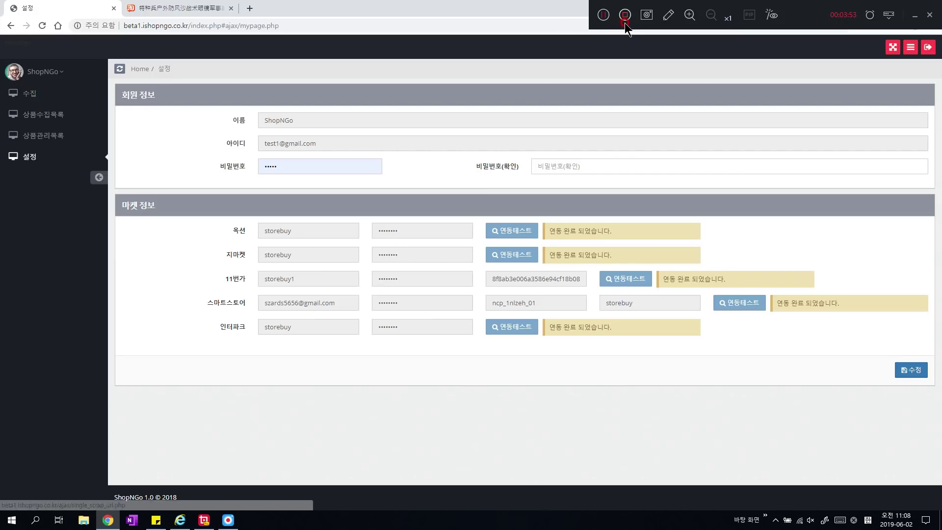
click(603, 14)
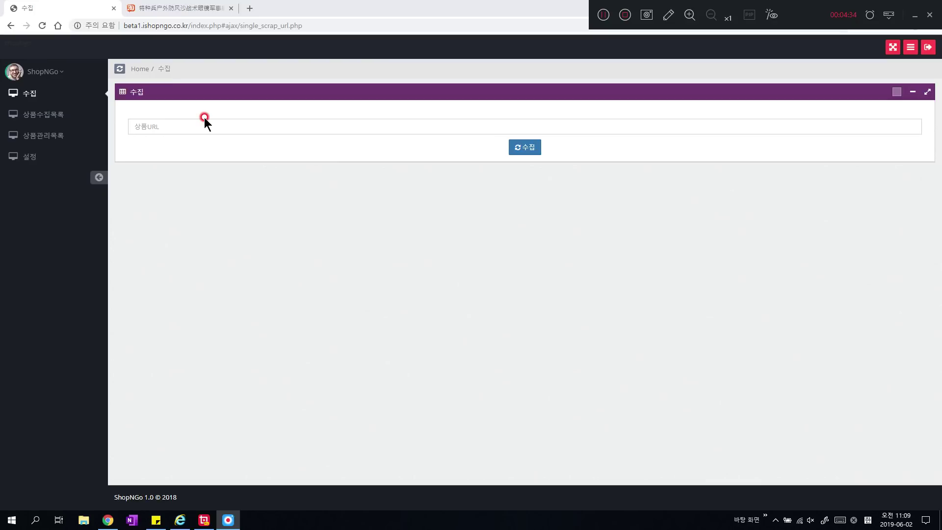
Look through the goggles product page on Taobao and copy its web address.
click(198, 6)
click(98, 219)
scroll(99, 219, down, 15)
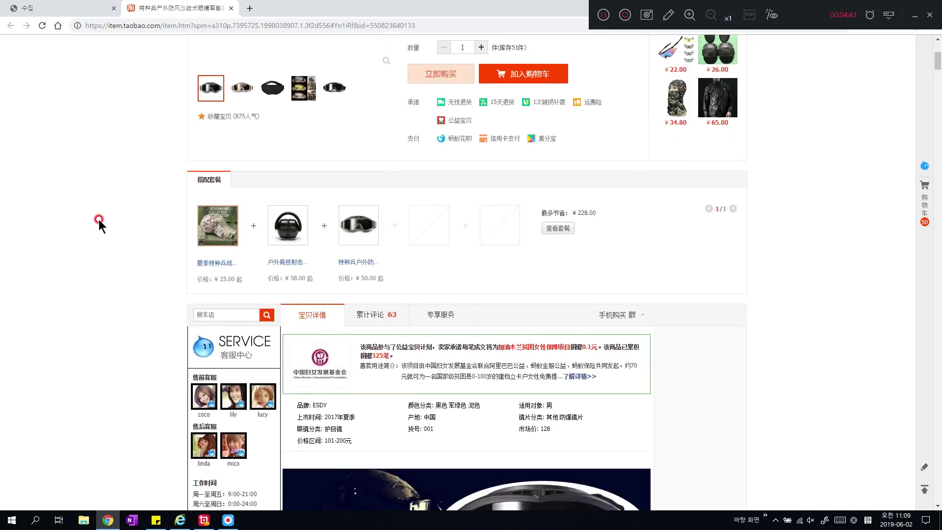
scroll(99, 222, down, 7)
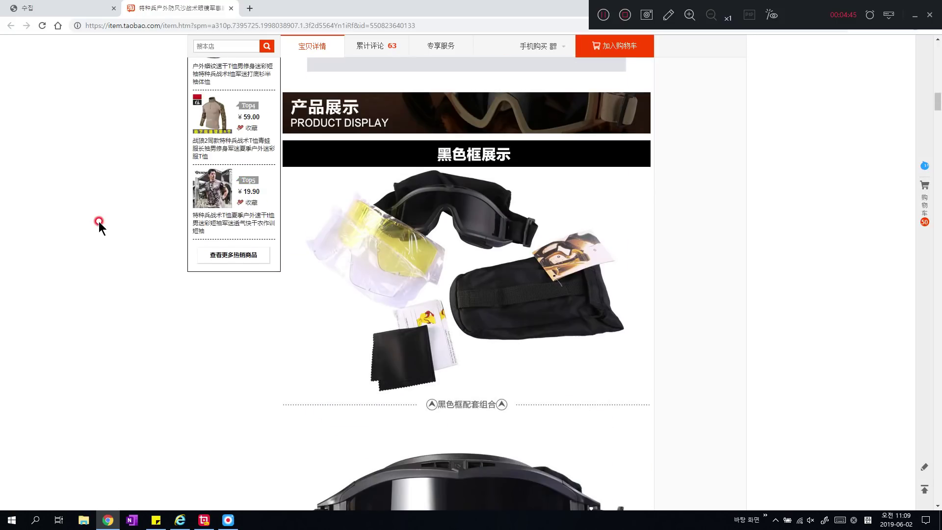
scroll(99, 221, up, 20)
scroll(98, 221, up, 5)
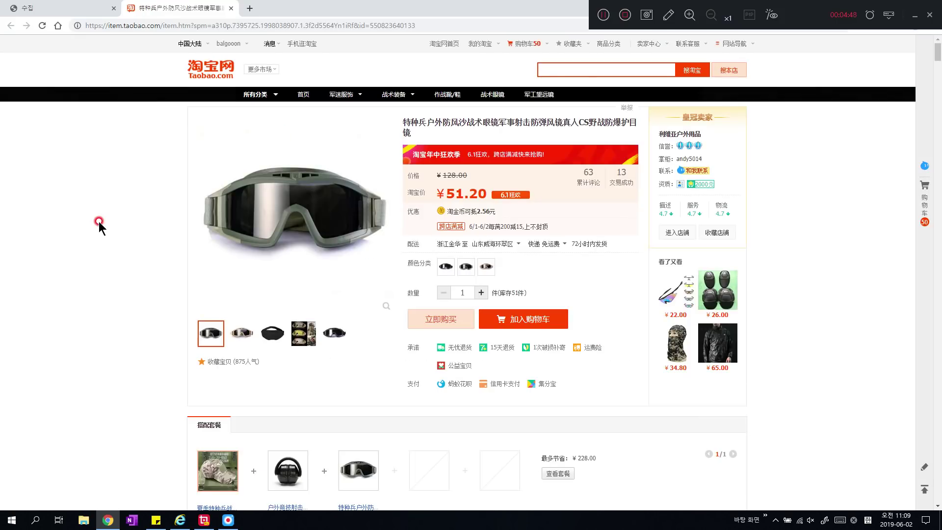
click(195, 26)
key(ctrl+c)
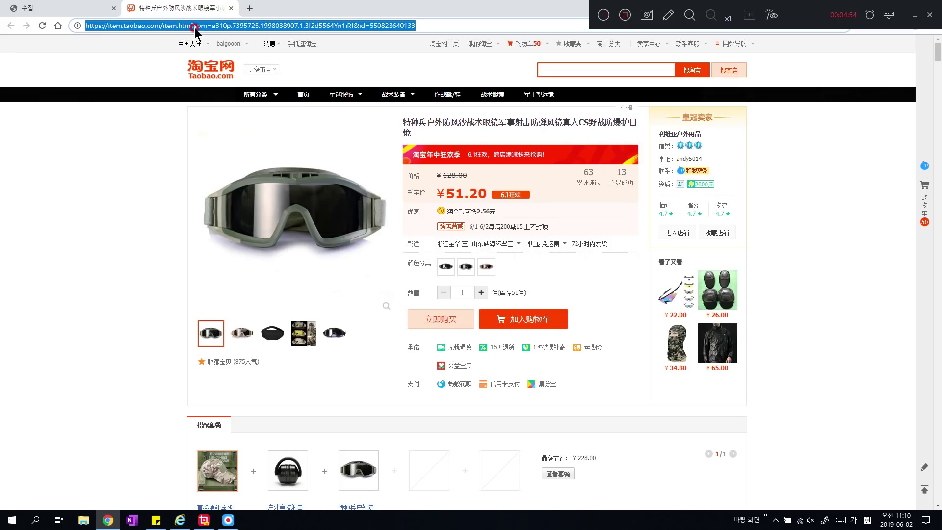
Return to the ShopNGo collection page and collect the goggles product from the copied Taobao URL.
click(72, 10)
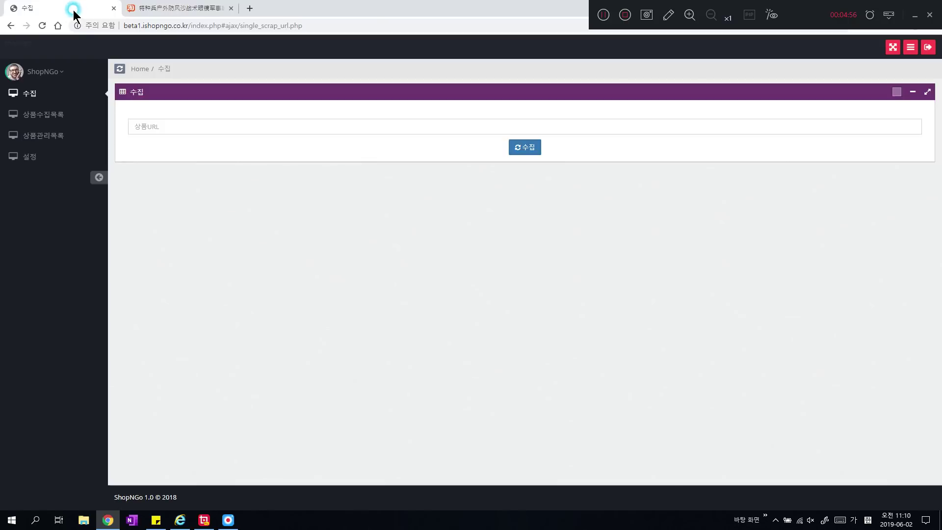
click(173, 129)
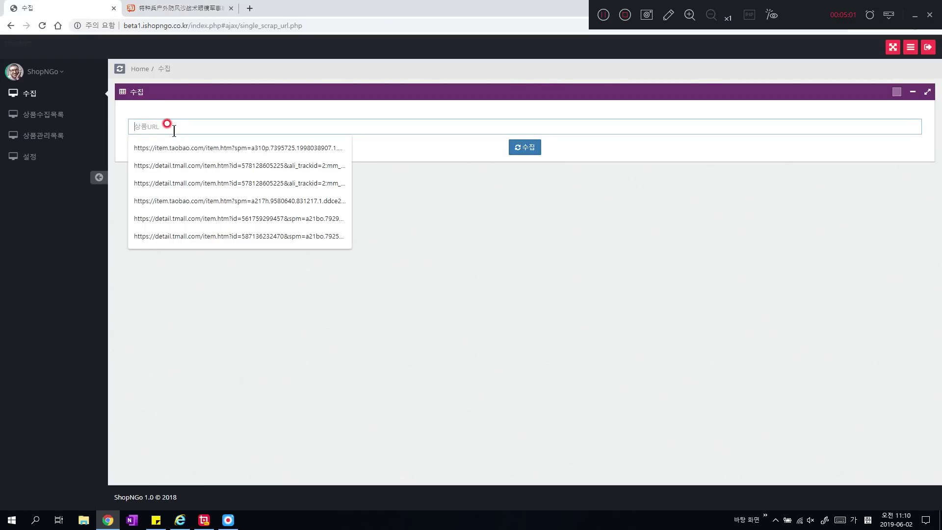
key(ctrl+v)
click(525, 148)
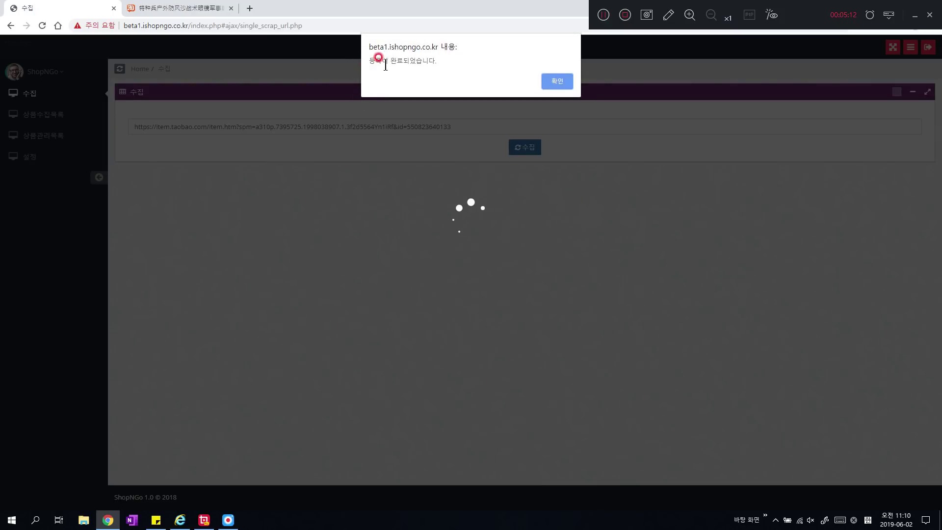
click(559, 85)
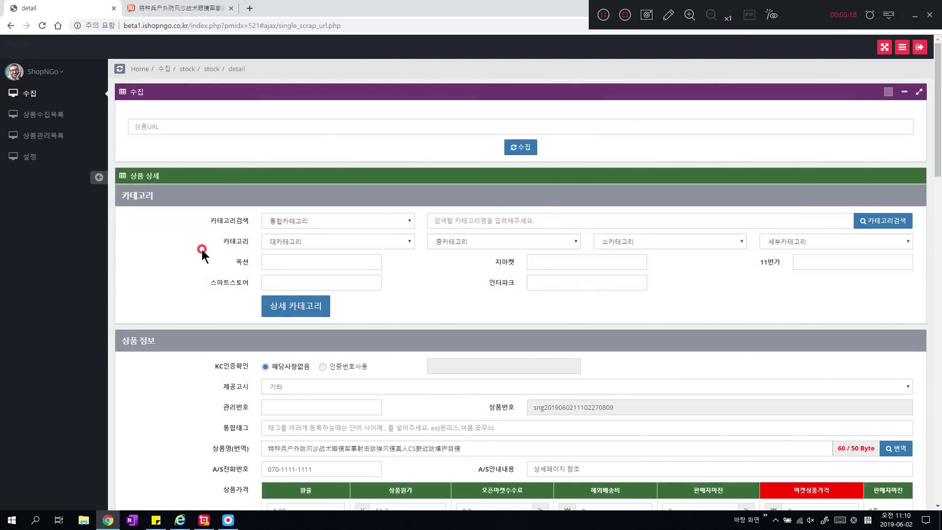
Examine the collected product's details: category, product information, images, options, detail page and market registration sections.
scroll(201, 243, down, 1)
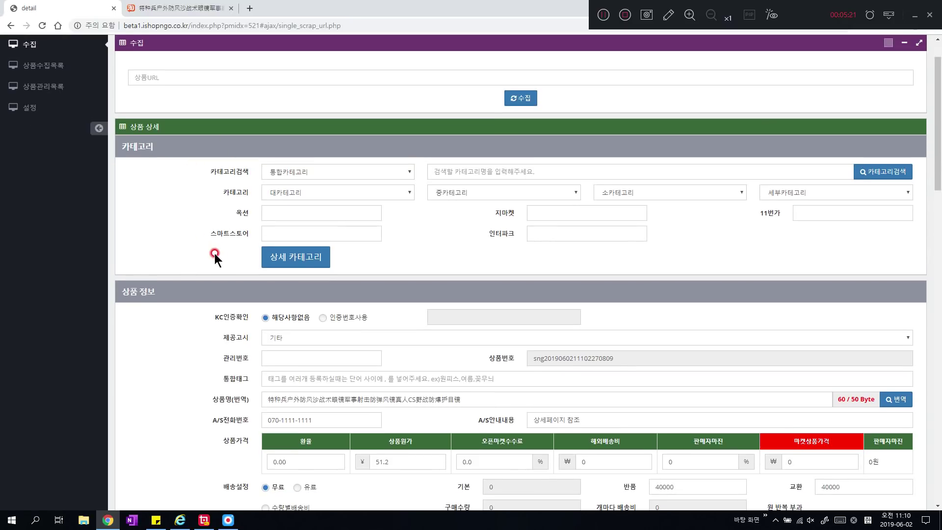
scroll(213, 254, down, 3)
scroll(178, 295, down, 5)
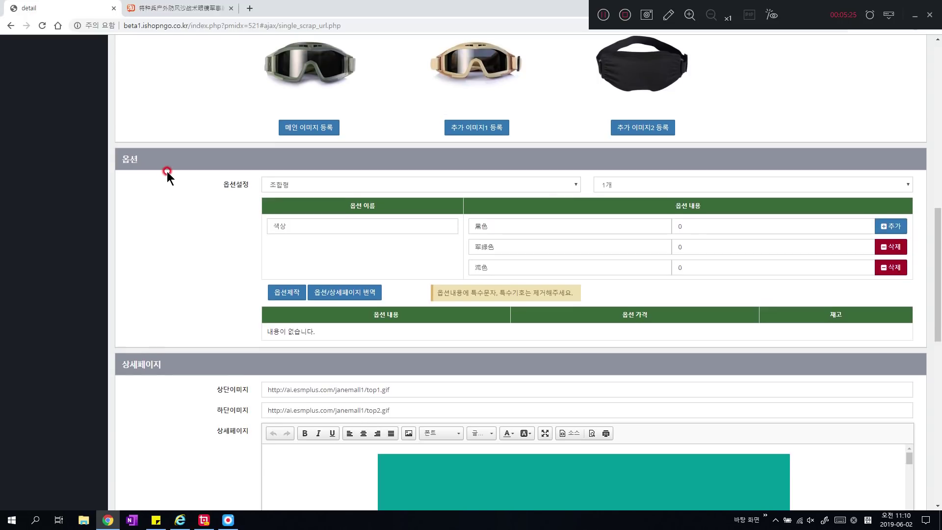
scroll(189, 258, down, 6)
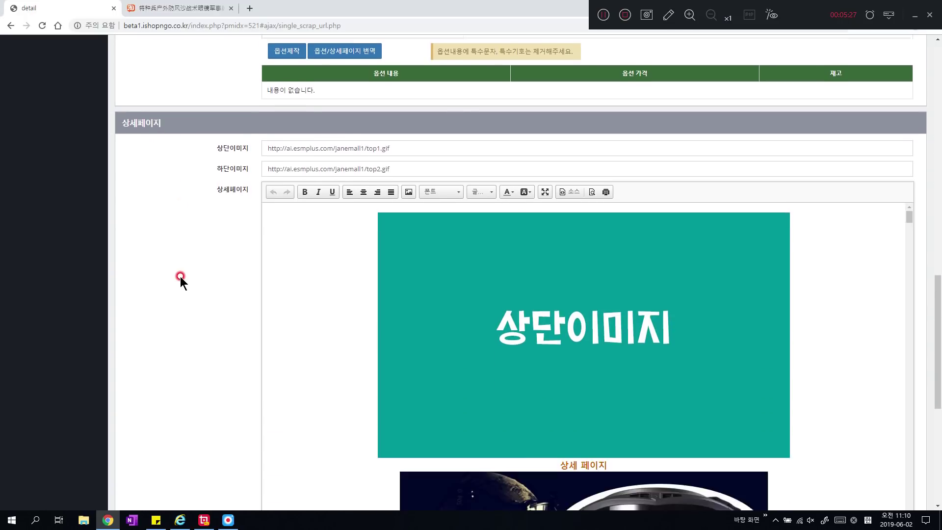
scroll(186, 185, down, 4)
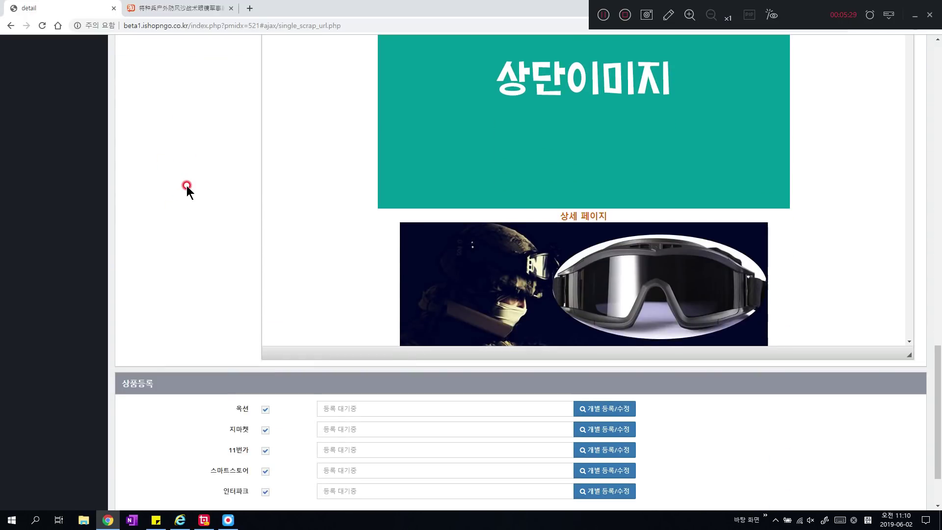
scroll(187, 185, up, 15)
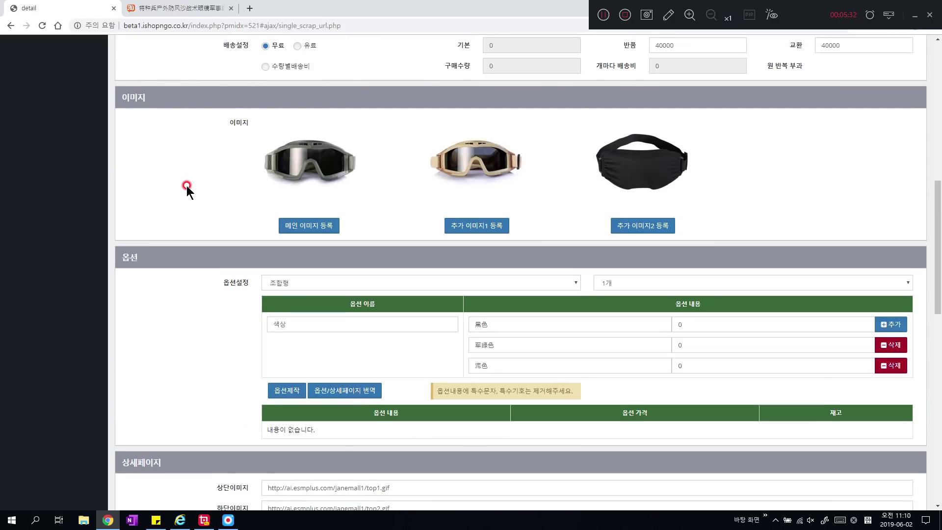
scroll(186, 185, down, 10)
scroll(186, 186, down, 5)
scroll(235, 183, up, 2)
scroll(235, 183, down, 1)
drag(907, 66, 907, 83)
Compare the goggles description on the Taobao page with the collected detail page content in ShopNGo, through to its bottom image.
click(181, 8)
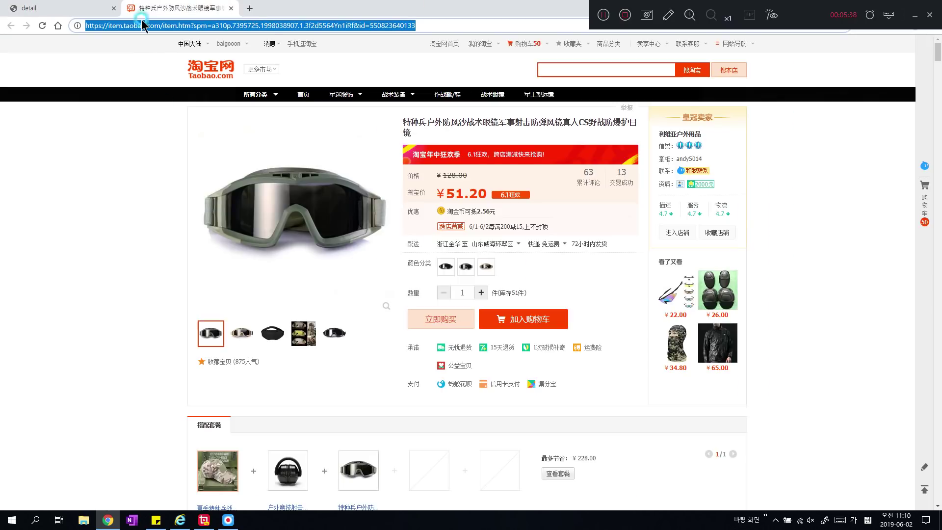
scroll(74, 183, down, 10)
scroll(74, 184, down, 20)
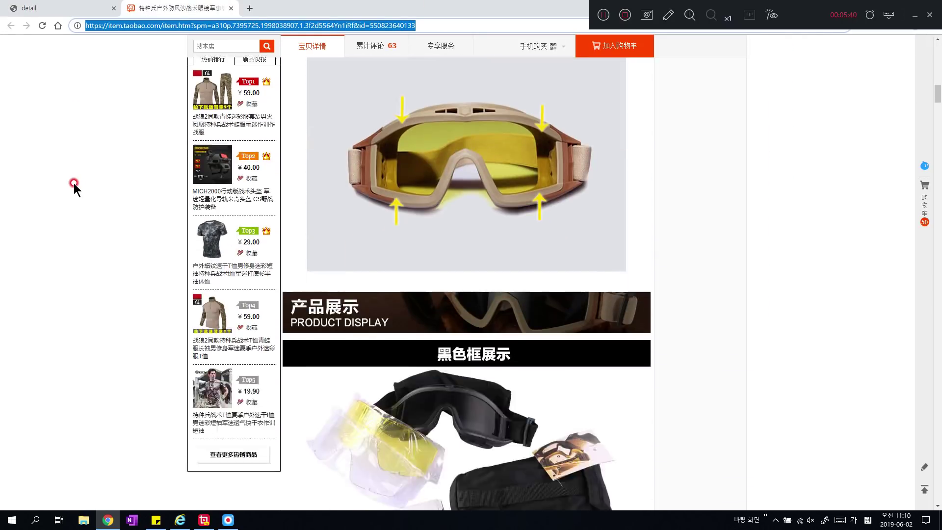
scroll(73, 183, down, 5)
click(59, 8)
scroll(767, 296, down, 10)
scroll(768, 297, down, 10)
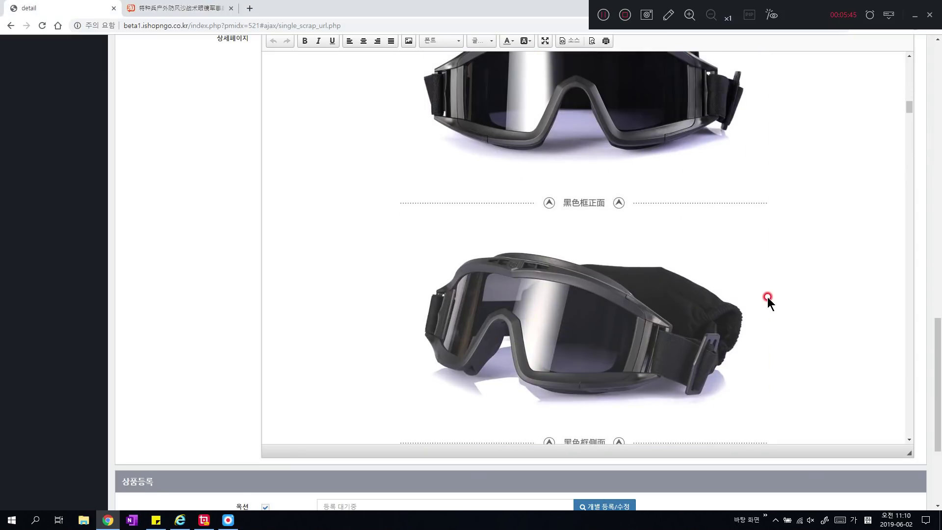
scroll(764, 286, down, 10)
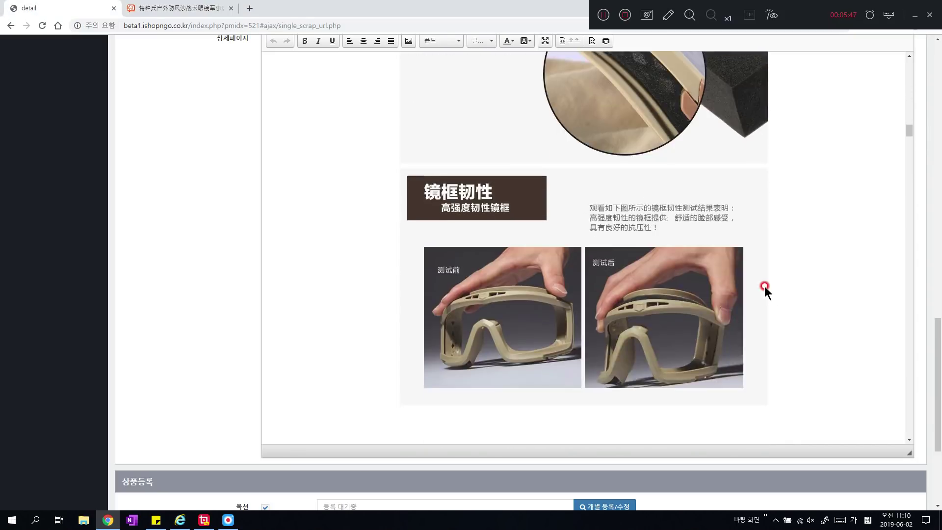
scroll(764, 287, down, 10)
drag(908, 189, 911, 212)
scroll(849, 227, down, 10)
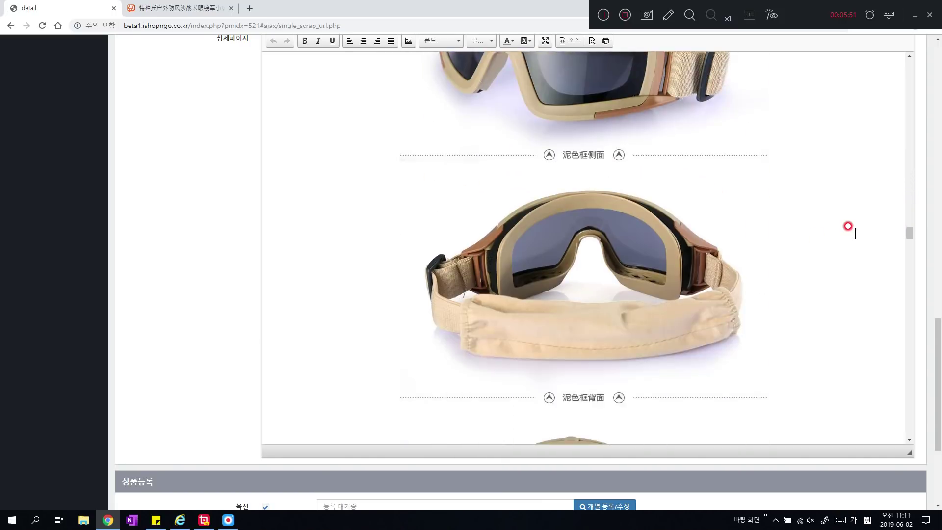
scroll(854, 233, down, 15)
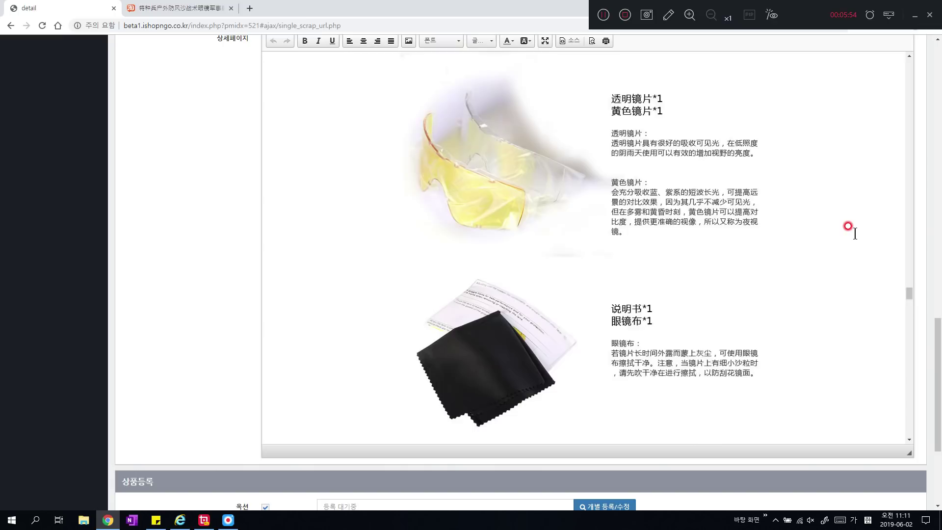
scroll(855, 234, down, 15)
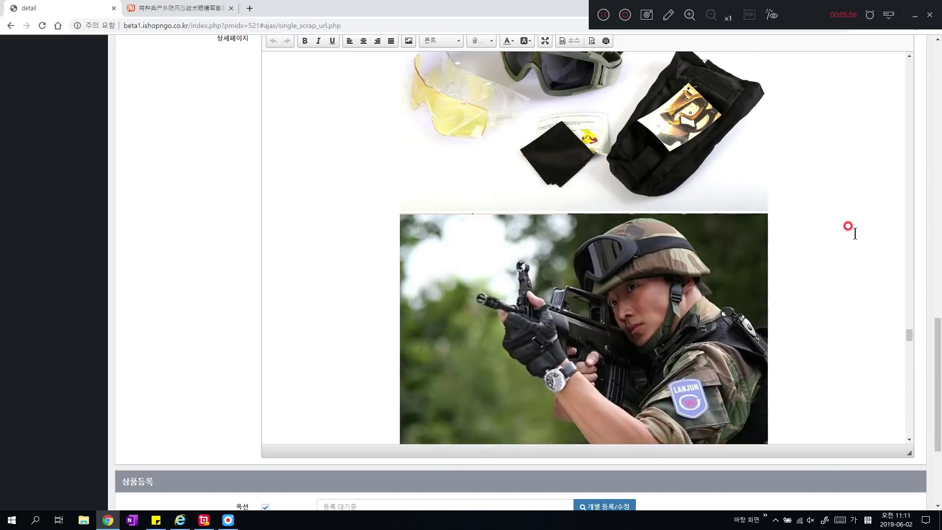
scroll(854, 233, down, 15)
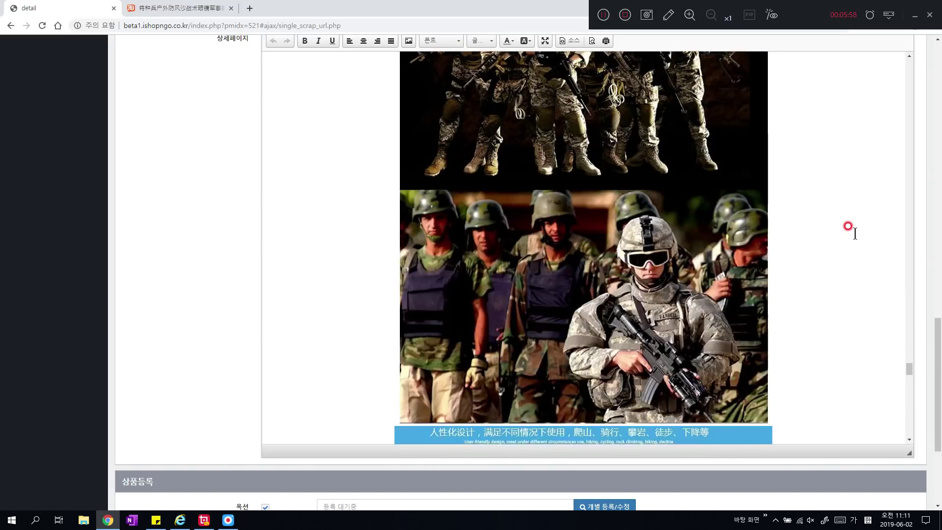
scroll(854, 234, down, 15)
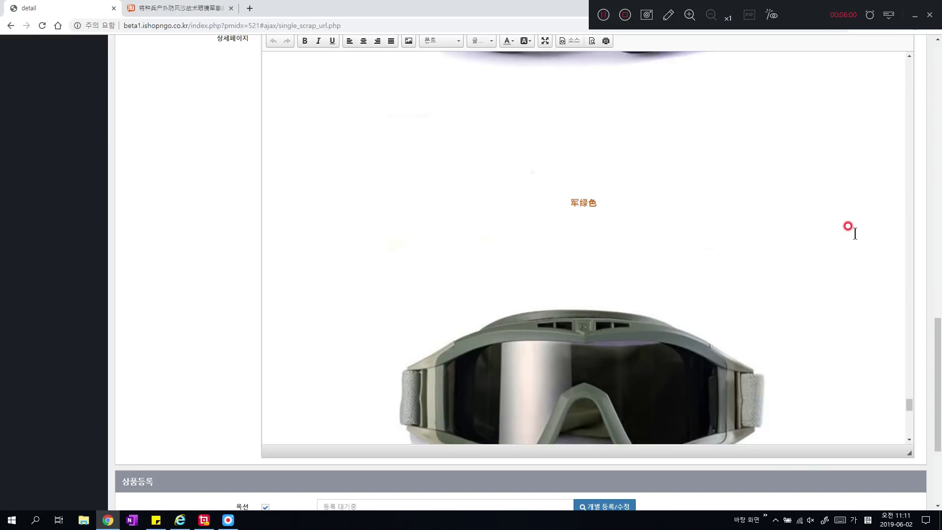
scroll(855, 233, down, 8)
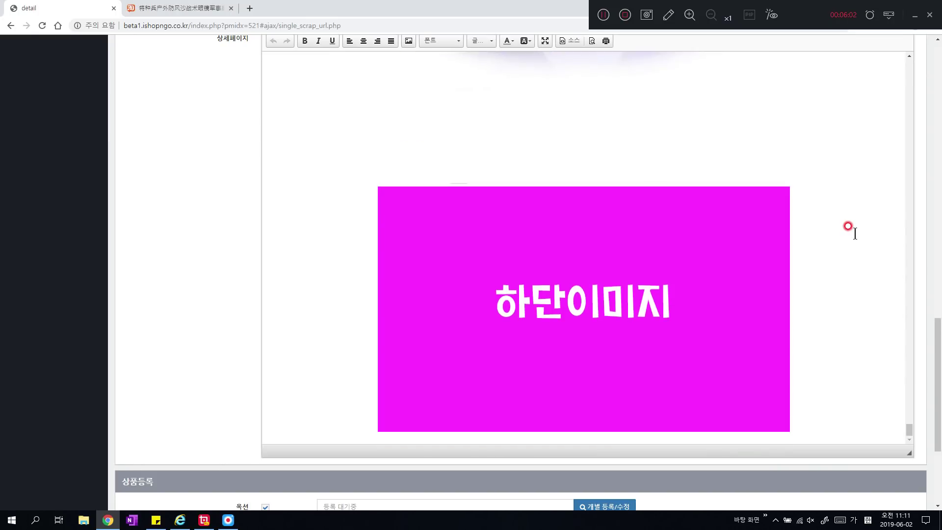
Search the unified categories (통합카테고리) for 고글 and assign the 자동차용품 > 오토바이 용품 > 고글 category to the product.
scroll(855, 234, up, 15)
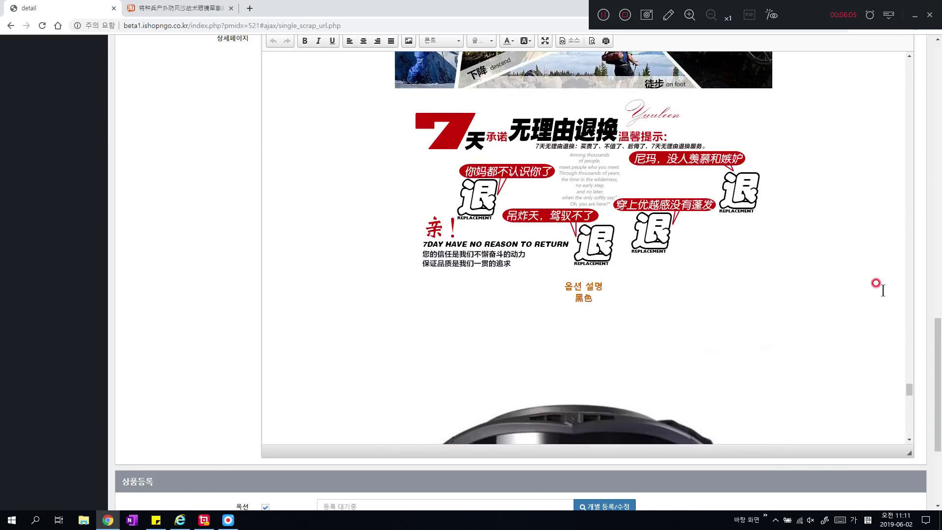
drag(910, 397, 906, 58)
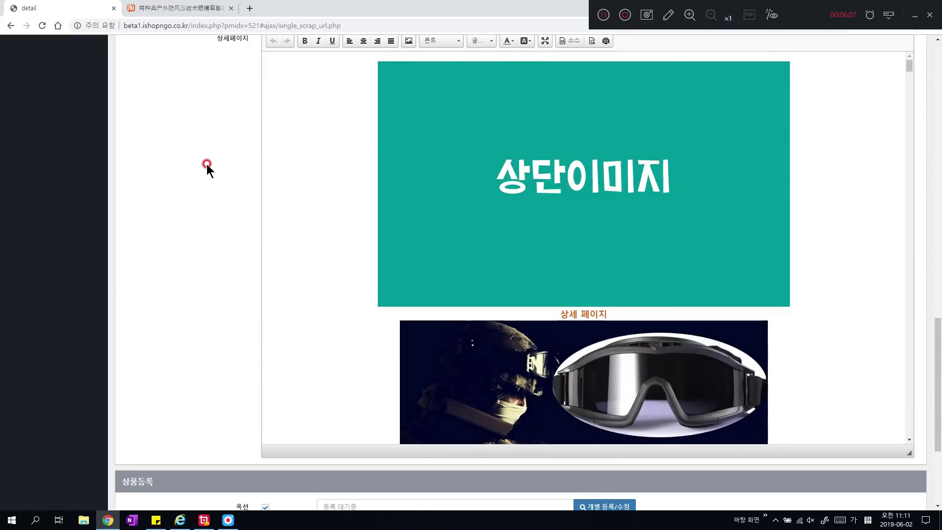
scroll(207, 164, up, 8)
scroll(207, 164, down, 4)
scroll(207, 164, up, 16)
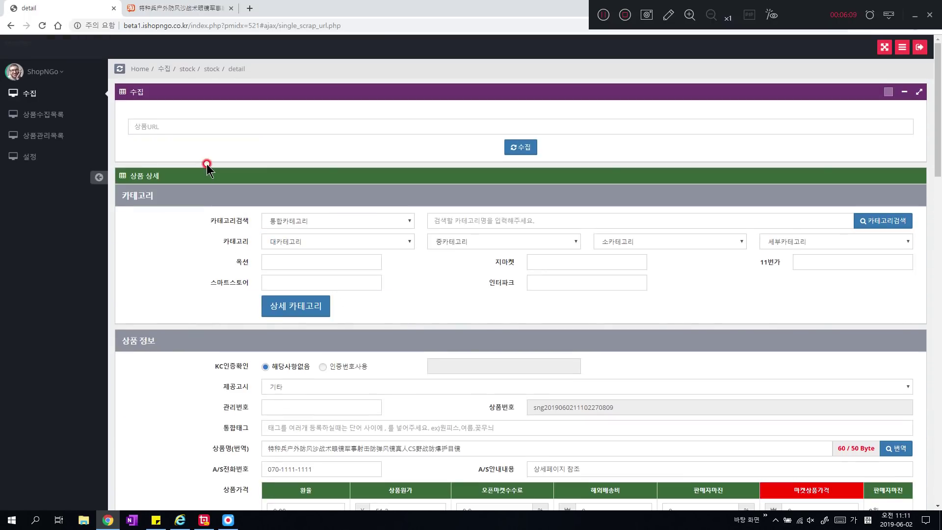
click(448, 218)
click(461, 225)
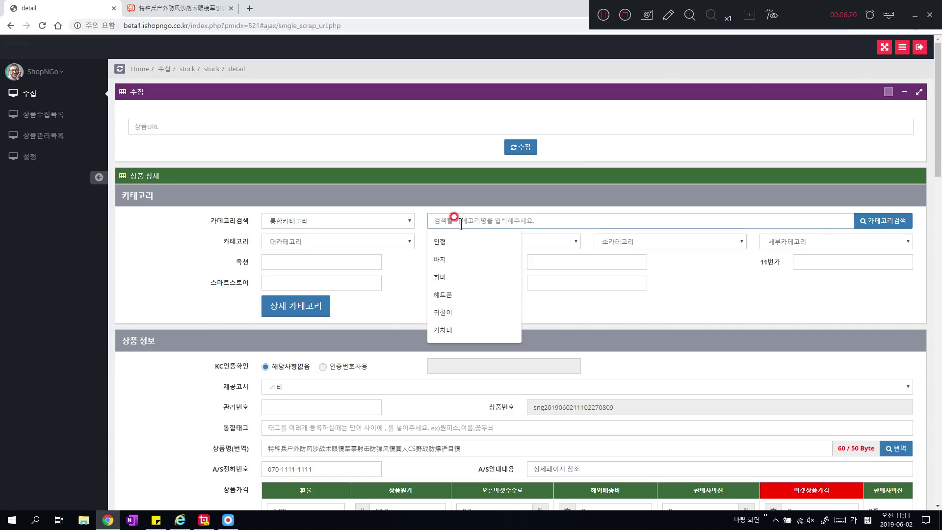
text(괴그)
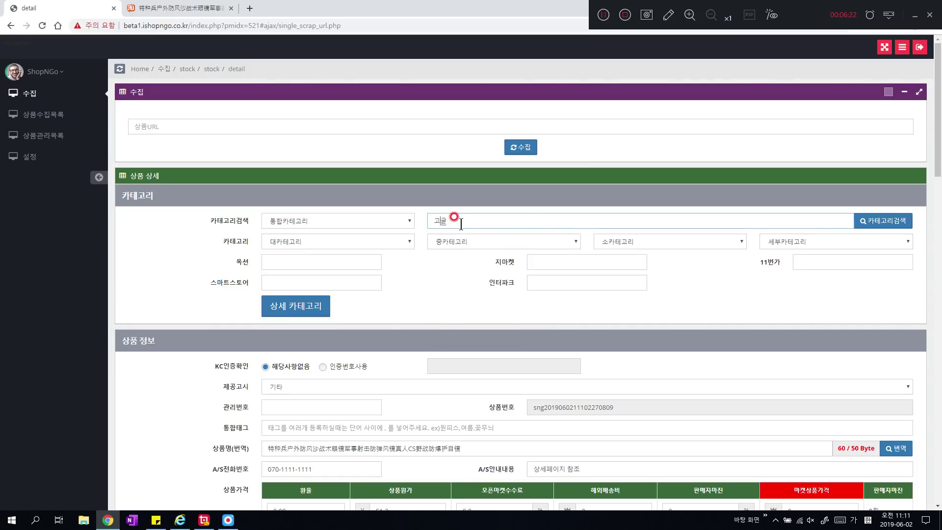
click(879, 222)
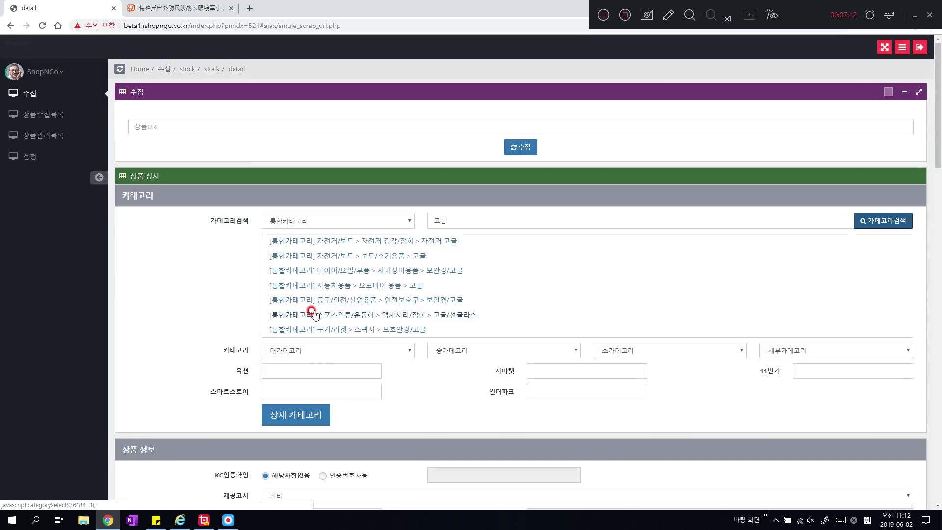
click(392, 286)
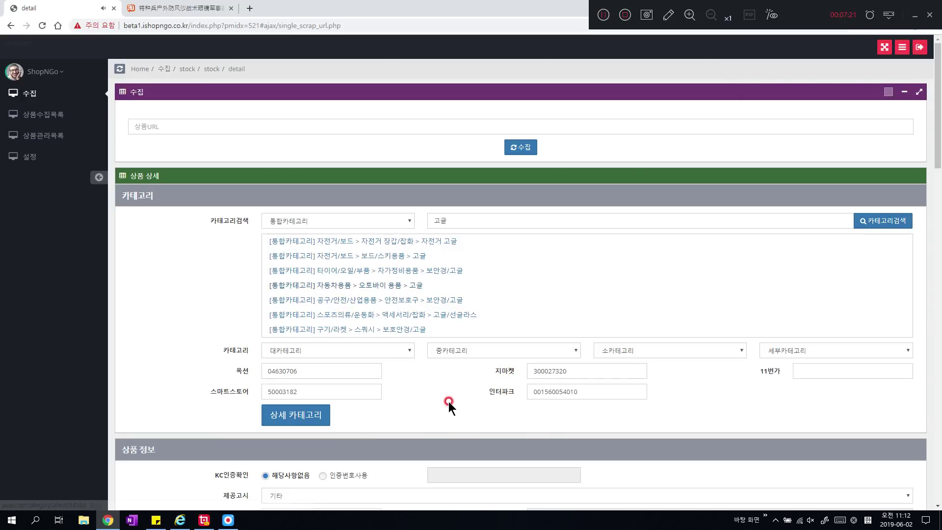
Review the category code fields for 옥션, 지마켓, 스마트스토어, 인터파크 and 11번가.
drag(300, 371, 244, 371)
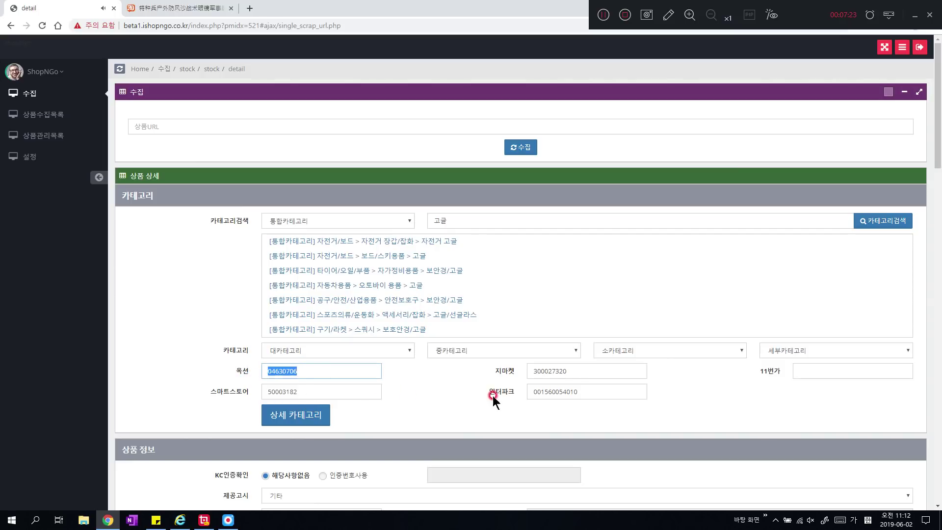
drag(584, 371, 500, 372)
drag(313, 388, 259, 387)
click(503, 412)
drag(593, 396, 427, 388)
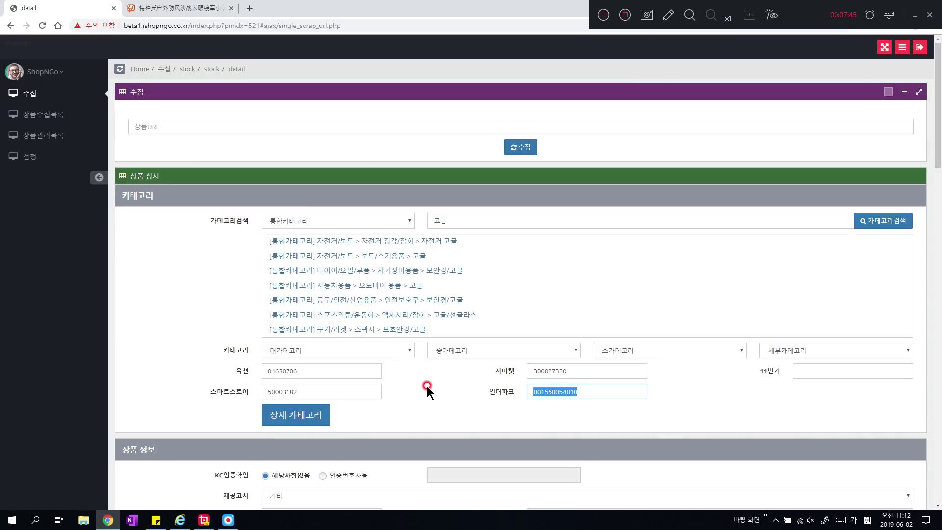
click(427, 387)
click(820, 368)
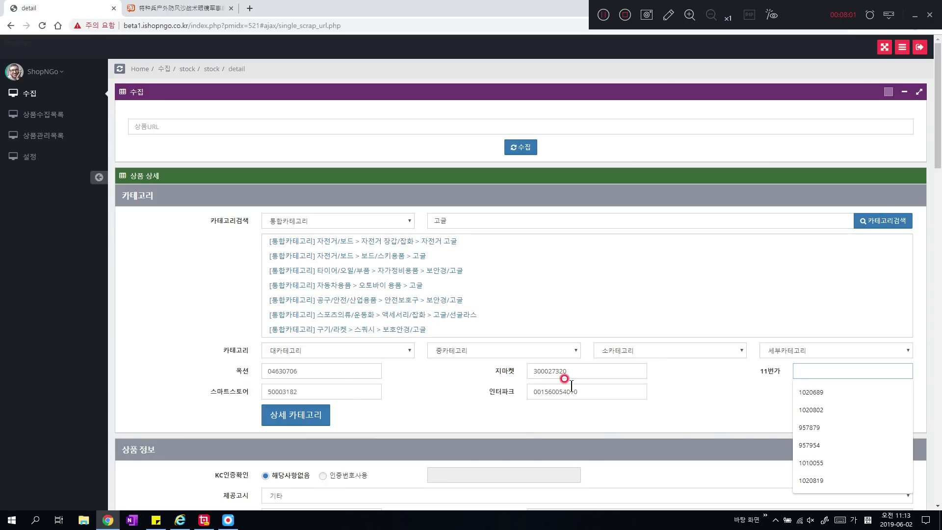
Open the product's detailed category settings and search the 11번가 categories for 고글.
click(317, 412)
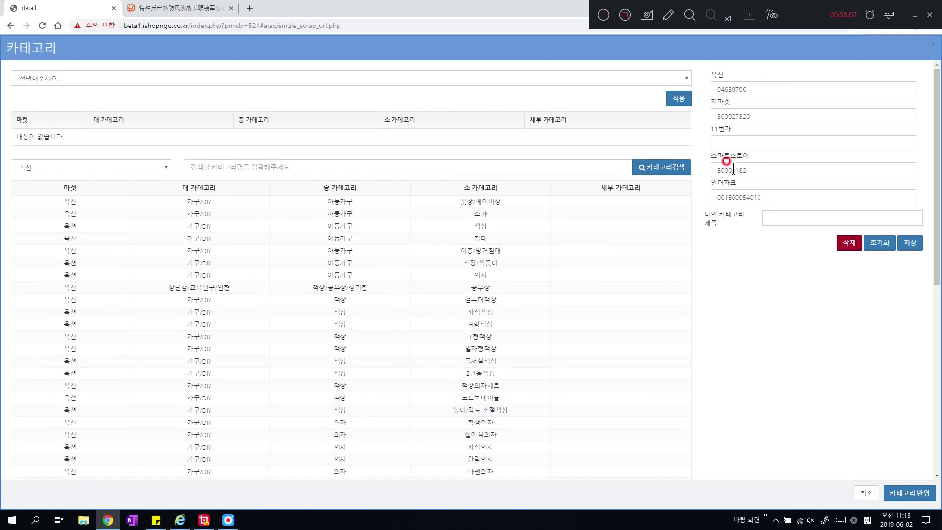
drag(713, 170, 722, 198)
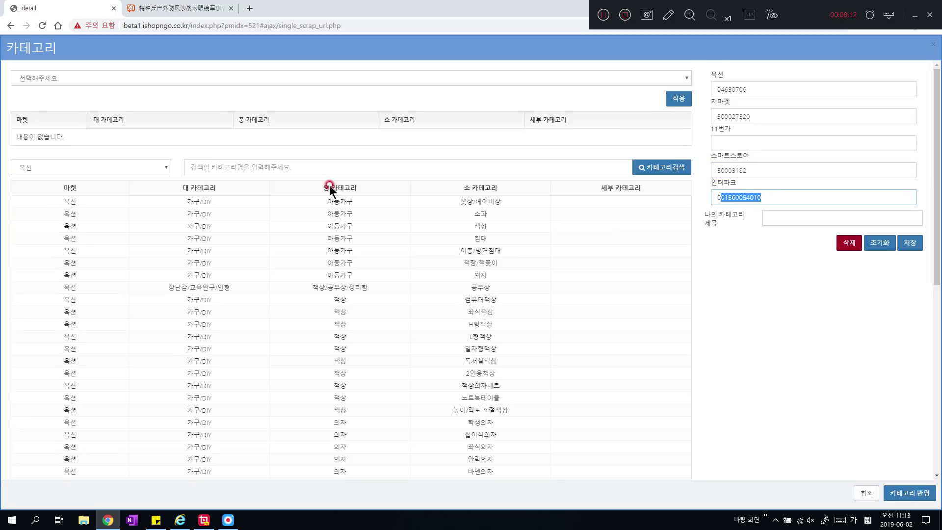
click(134, 168)
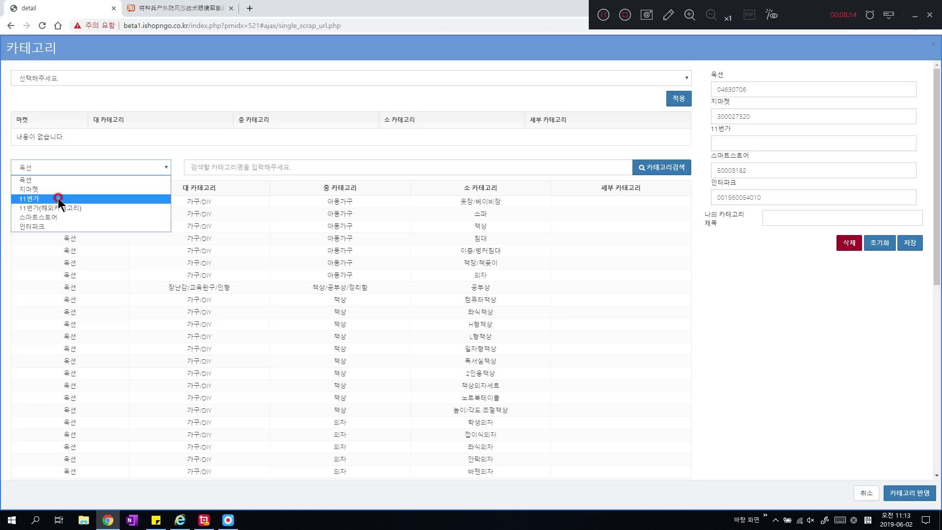
click(34, 200)
click(244, 165)
text(고글)
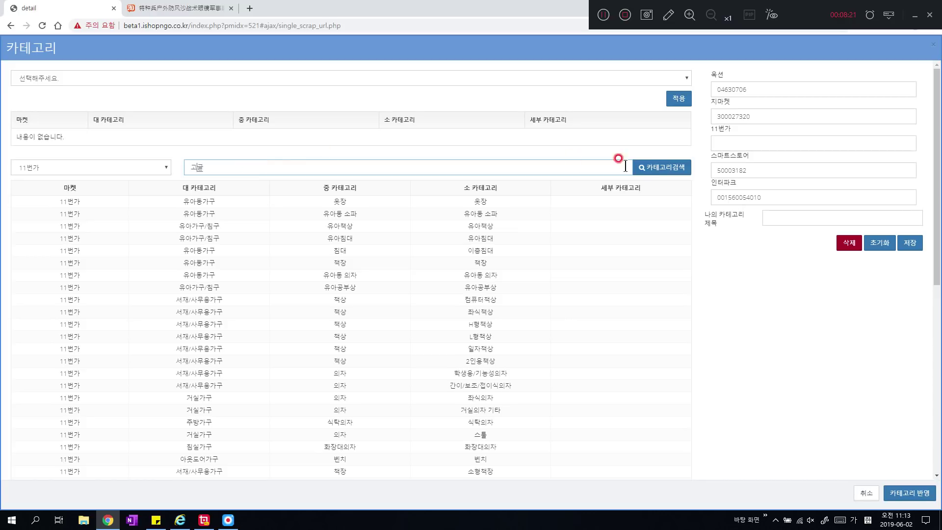
click(654, 173)
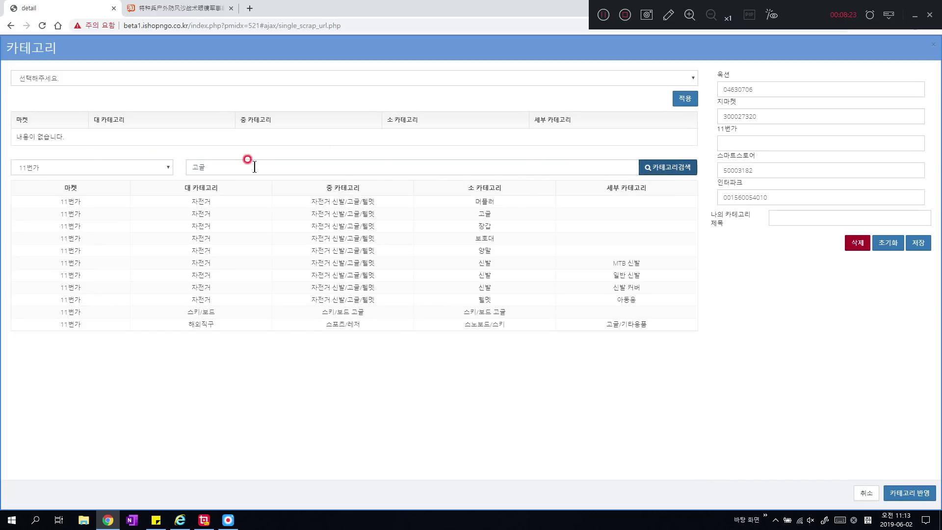
Switch the category search to 11번가(해외카테고리) and search it for 고글.
click(82, 161)
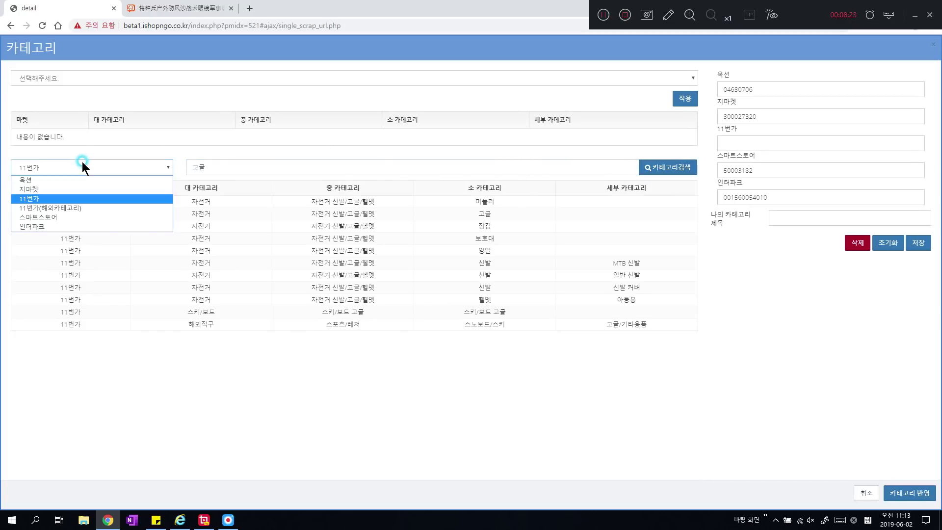
click(63, 206)
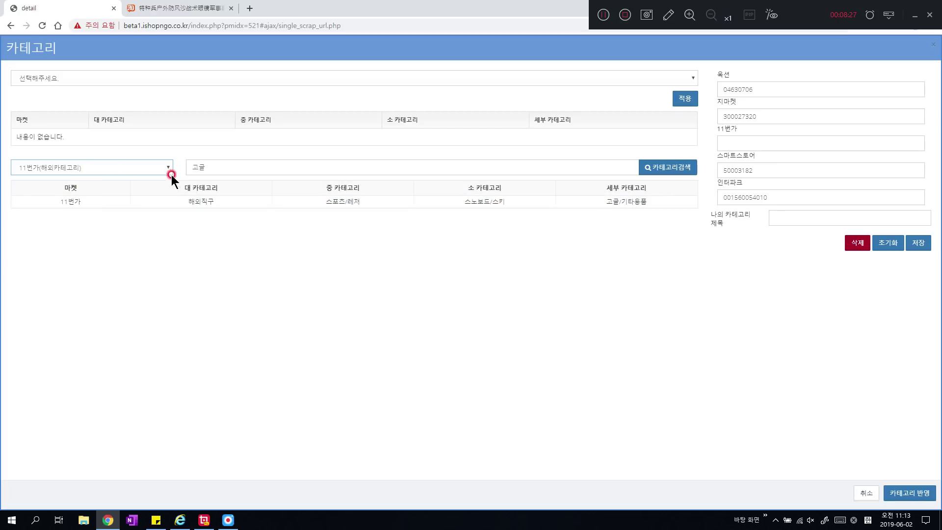
click(236, 171)
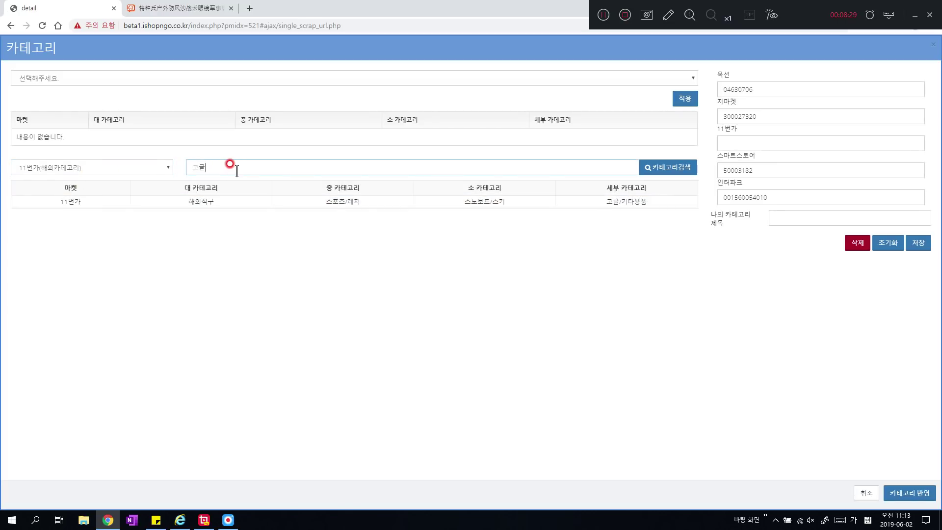
click(673, 170)
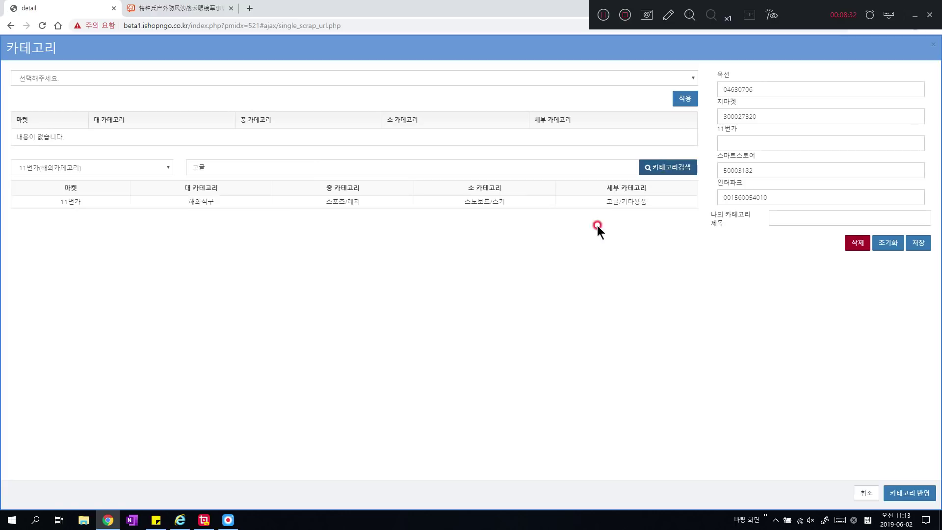
Assign the overseas category 해외직구 > 스포츠/레저 > 스노보드/스키 > 고글/기타용품 as the 11번가 category code.
click(145, 162)
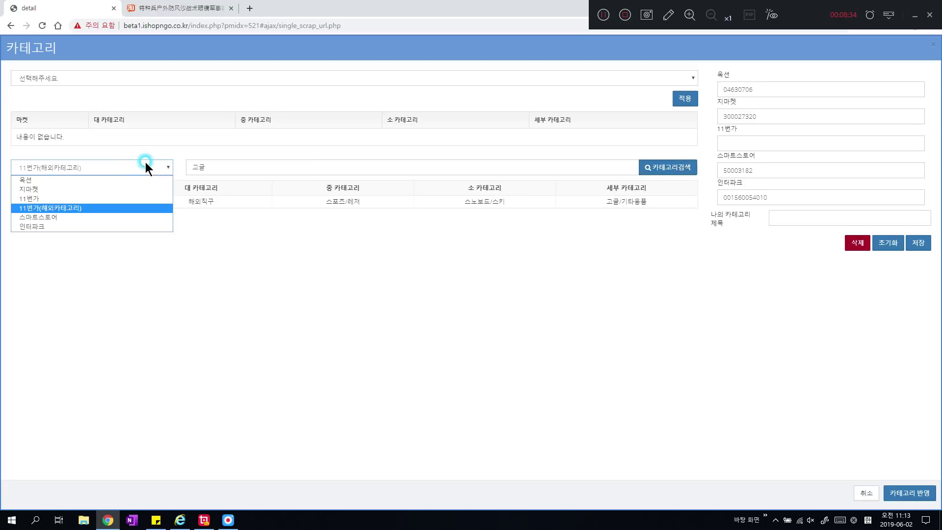
click(89, 202)
click(100, 169)
click(83, 205)
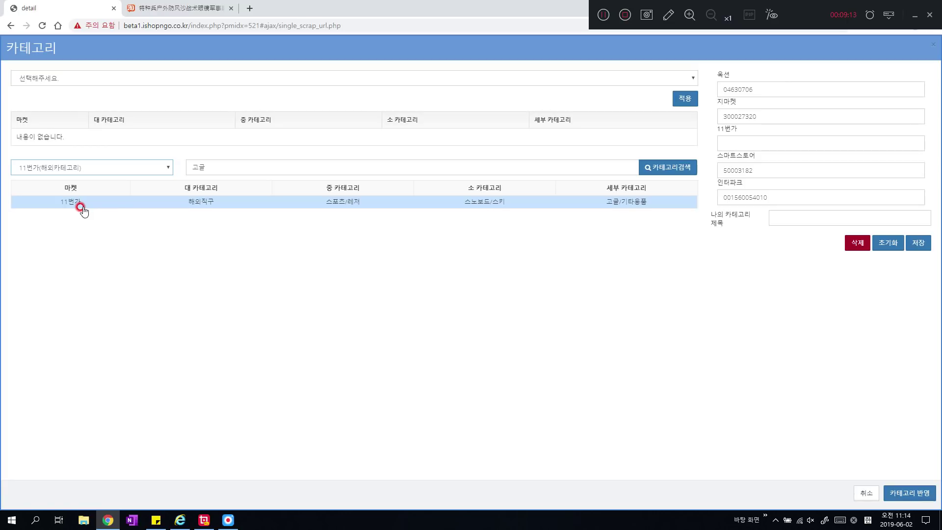
click(39, 172)
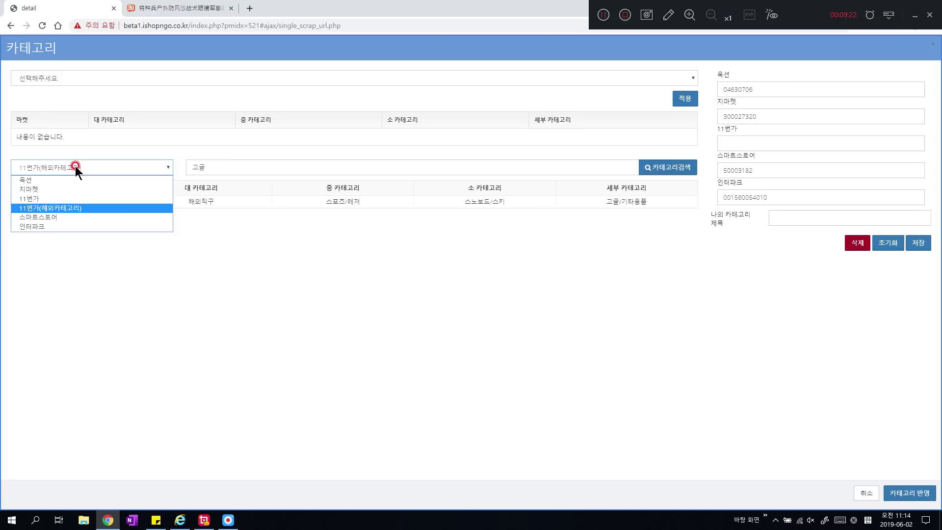
click(23, 207)
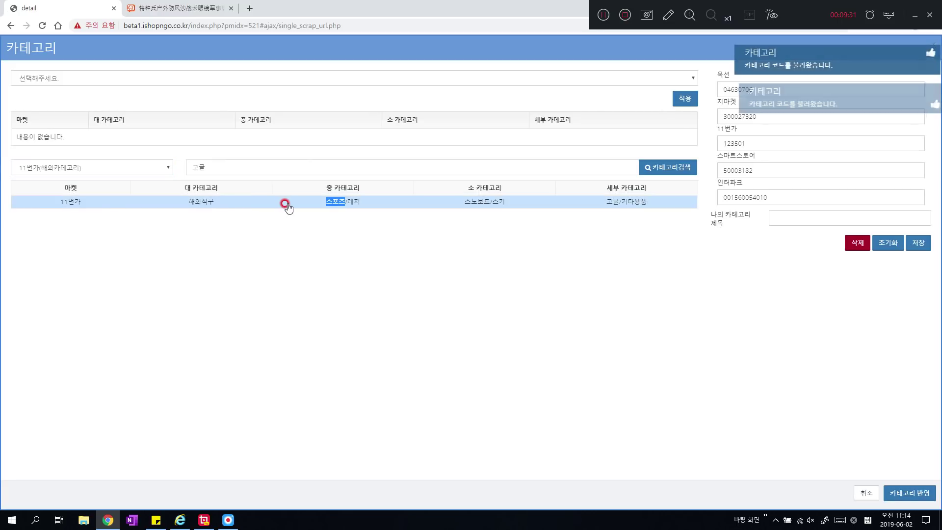
click(740, 142)
key(ctrl+v)
double_click(740, 143)
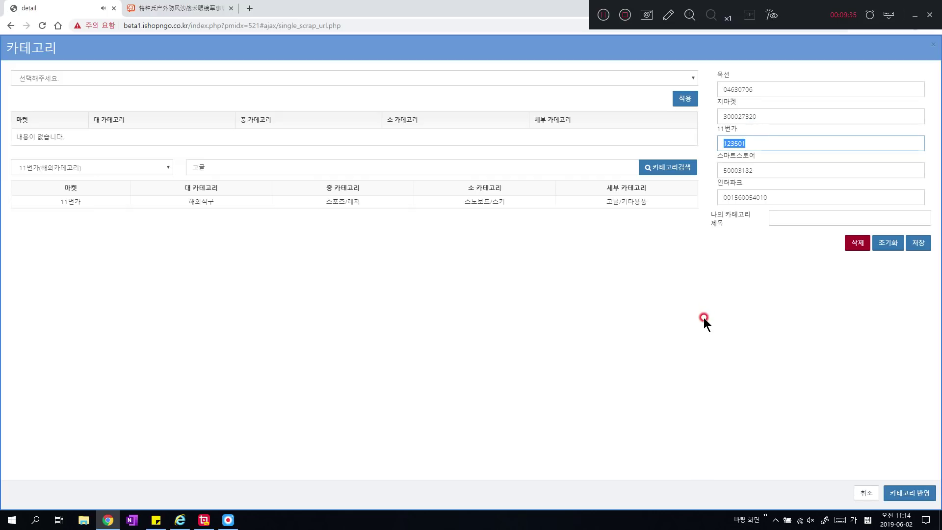
Title the set of market category codes 고글 and save it to the personal categories (나의 카테고리).
click(804, 214)
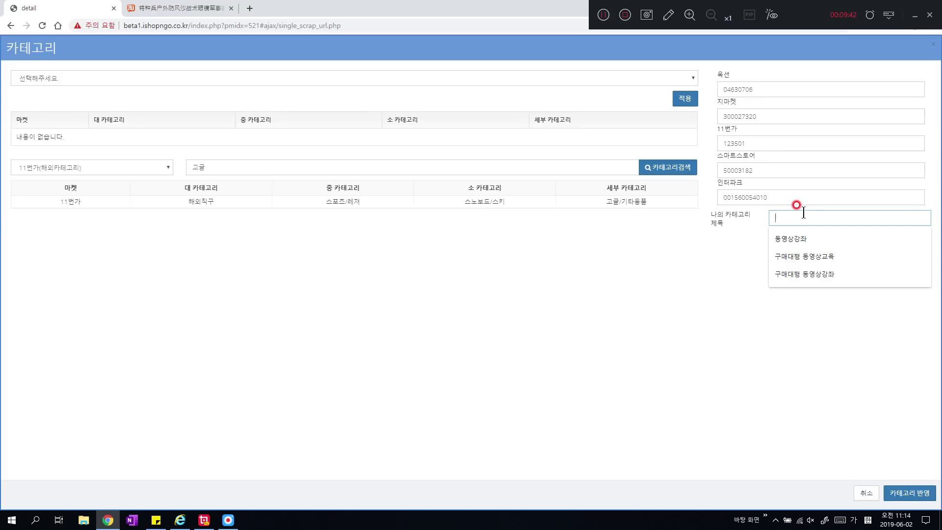
text(도)
key(BackSpace)
key(BackSpace)
key(Hangul)
text(eh)
key(BackSpace)
key(BackSpace)
key(Hangul)
text(도)
key(BackSpace)
key(BackSpace)
text(고글)
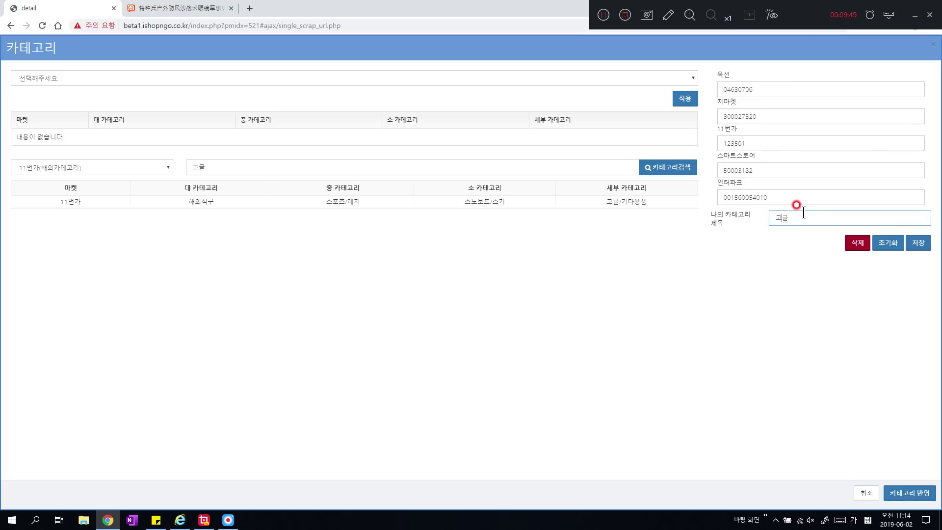
click(918, 242)
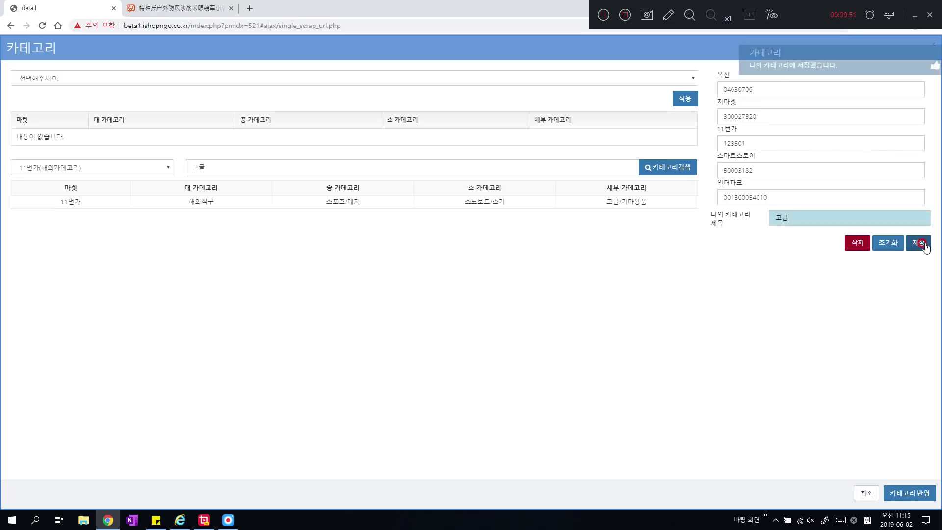
Select the saved 고글 personal category to view its market categories, and apply the category codes to the product.
click(116, 75)
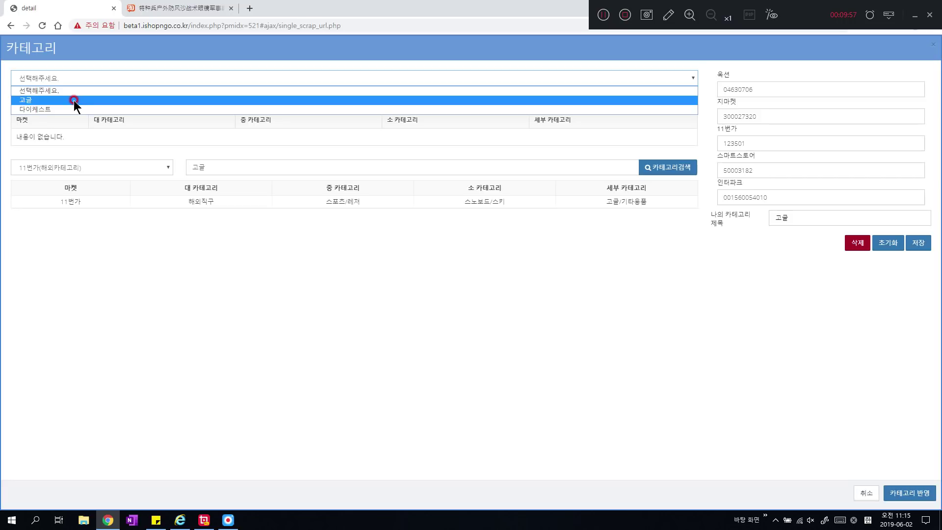
click(72, 101)
click(117, 79)
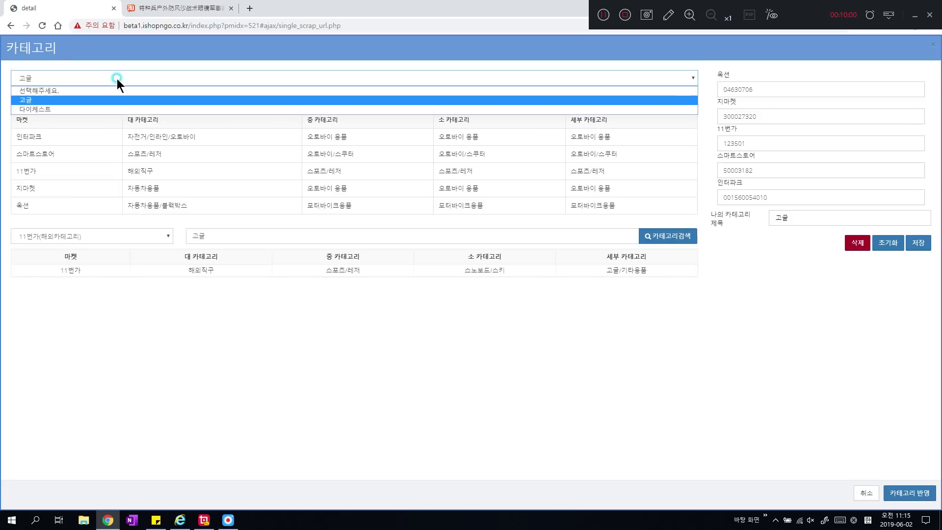
click(840, 289)
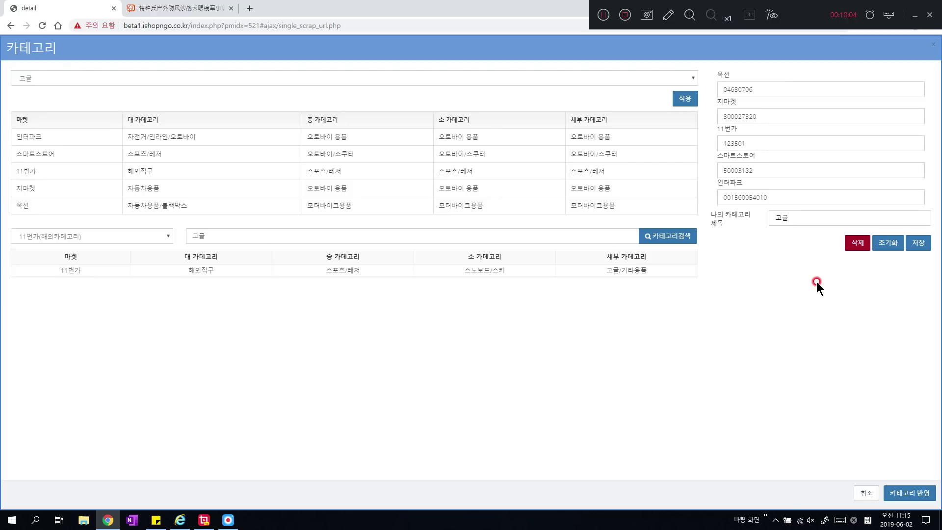
click(905, 493)
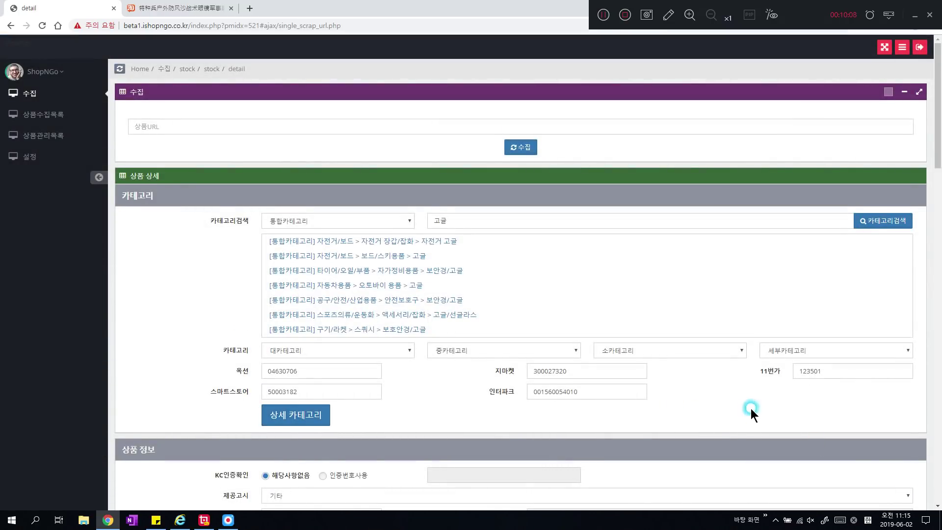
Check the 11번가 category code in the product's category section.
scroll(751, 415, down, 1)
double_click(814, 322)
click(758, 345)
Set the product information notice type (제공고시) to 스포츠용품.
scroll(757, 345, down, 5)
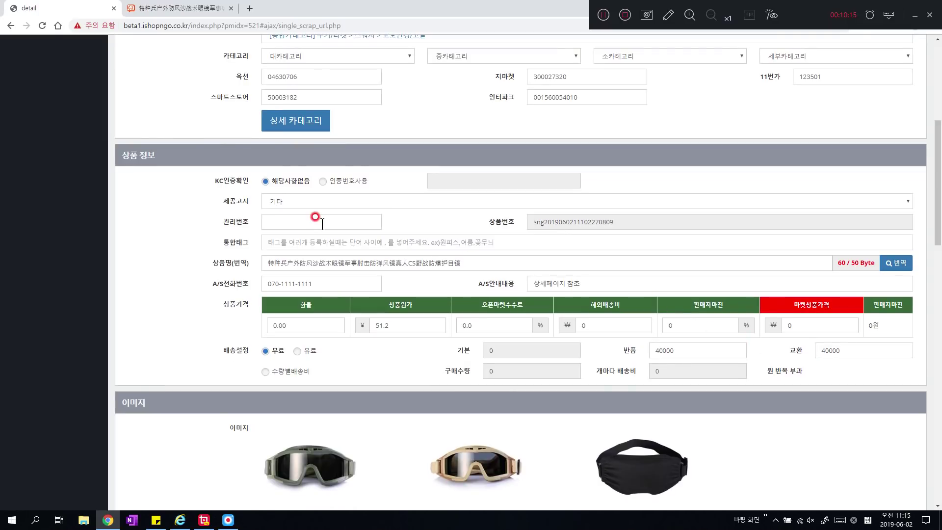
scroll(220, 228, down, 1)
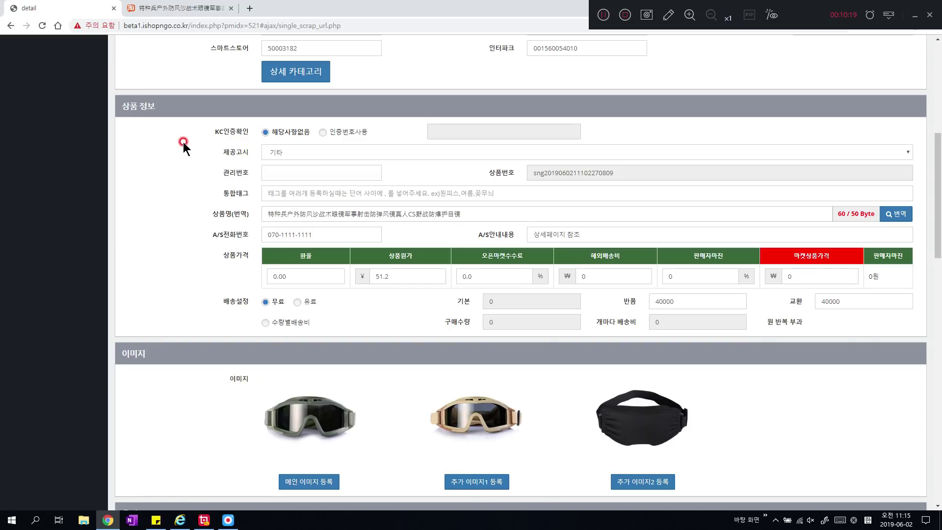
drag(182, 142, 212, 138)
click(211, 138)
scroll(212, 138, down, 1)
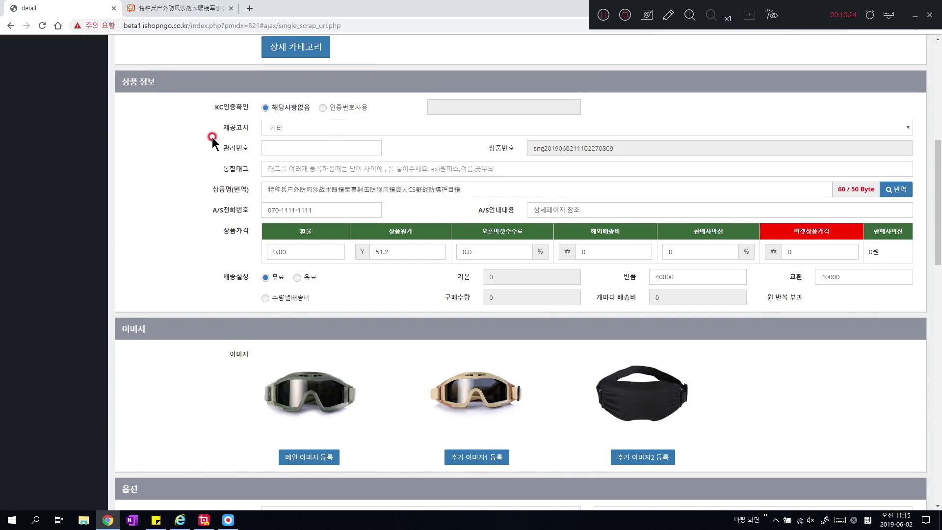
click(303, 101)
scroll(319, 113, up, 2)
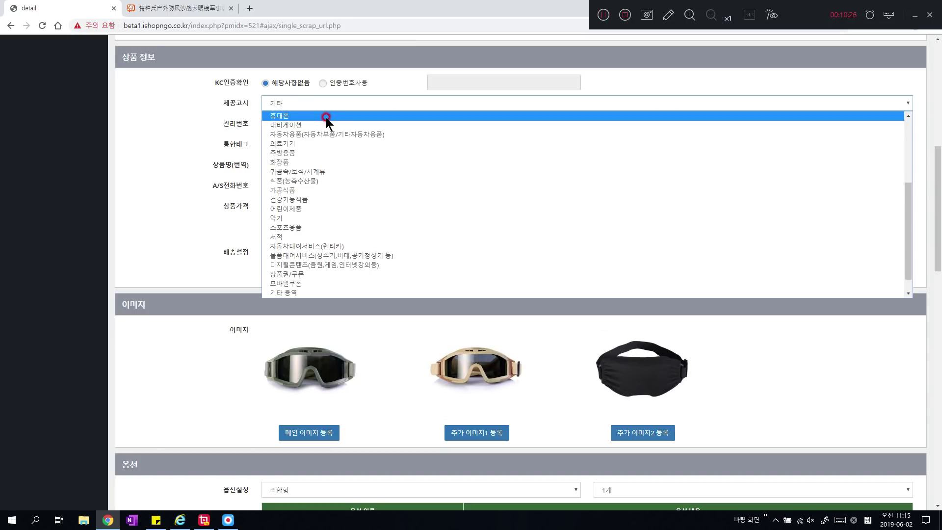
scroll(304, 265, down, 2)
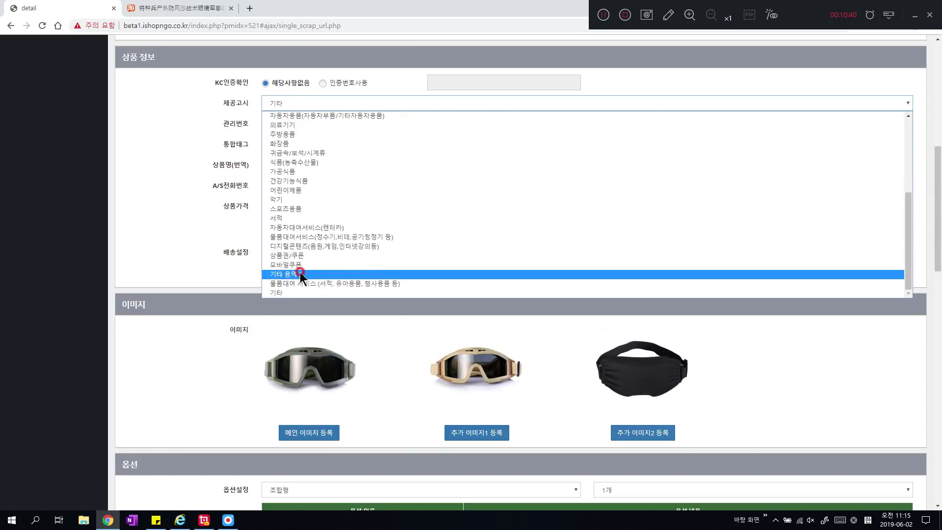
click(292, 209)
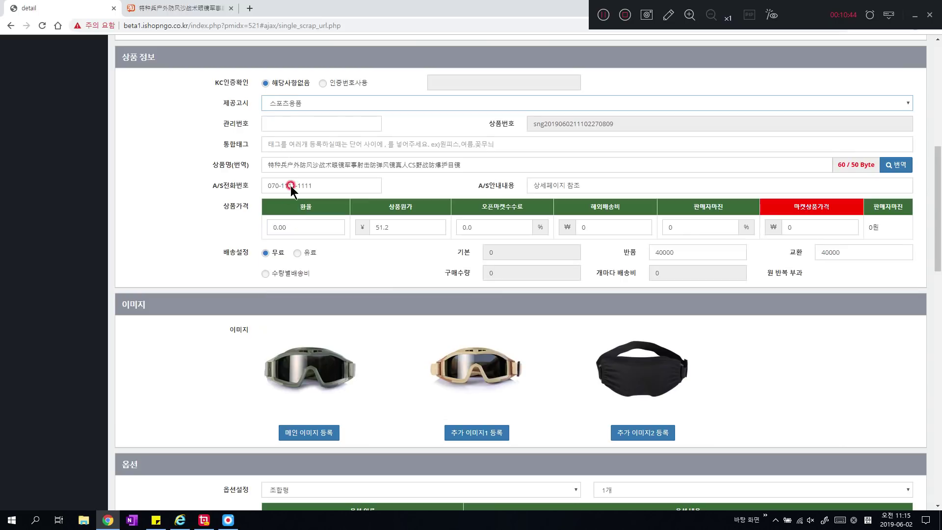
Enter 00002 as the product's management number (관리번호).
click(287, 122)
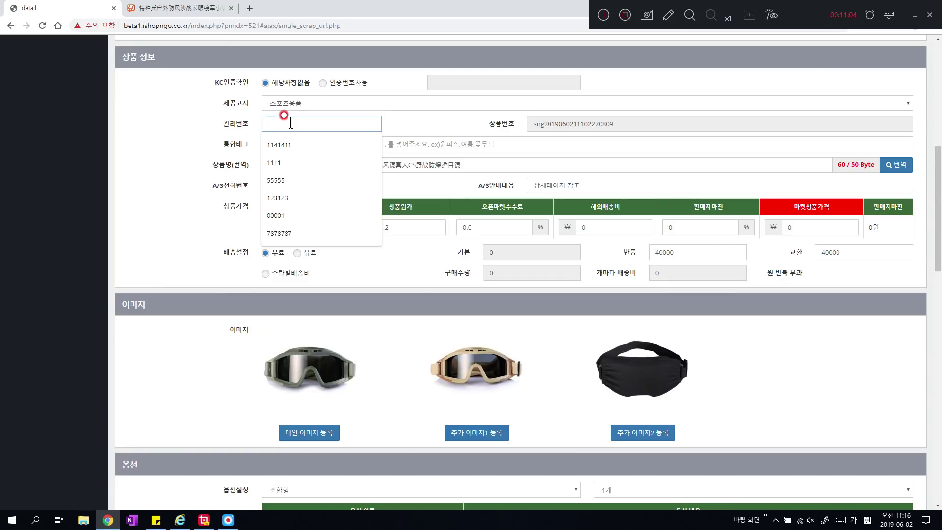
text(00001)
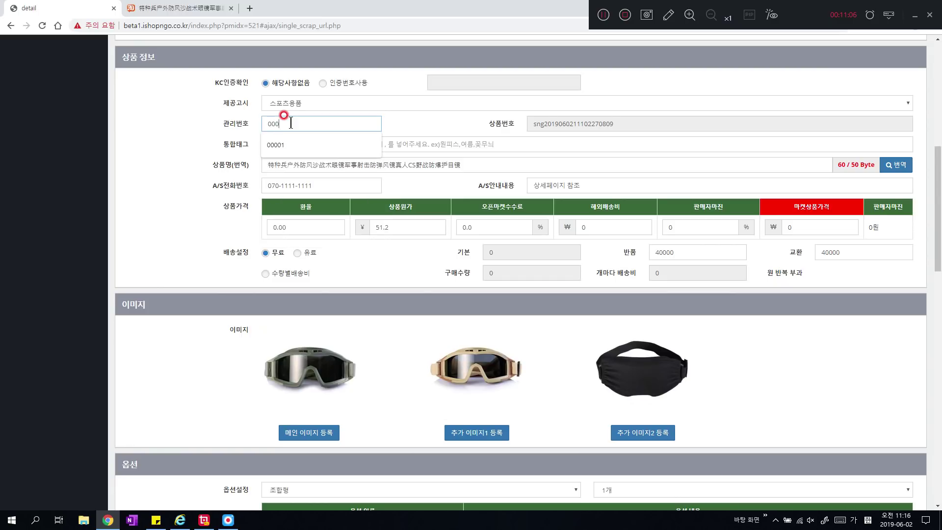
key(BackSpace)
key(BackSpace)
key(BackSpace)
key(BackSpace)
key(BackSpace)
text(00002)
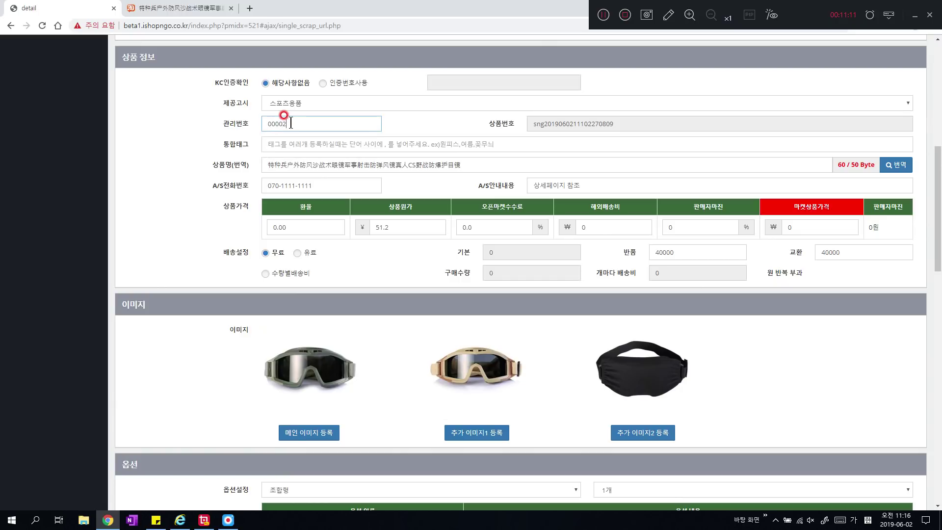
Replace the management number (관리번호) with A00001.
key(BackSpace)
key(BackSpace)
key(BackSpace)
key(BackSpace)
key(BackSpace)
key(BackSpace)
key(Hangul)
text(A00001)
click(214, 179)
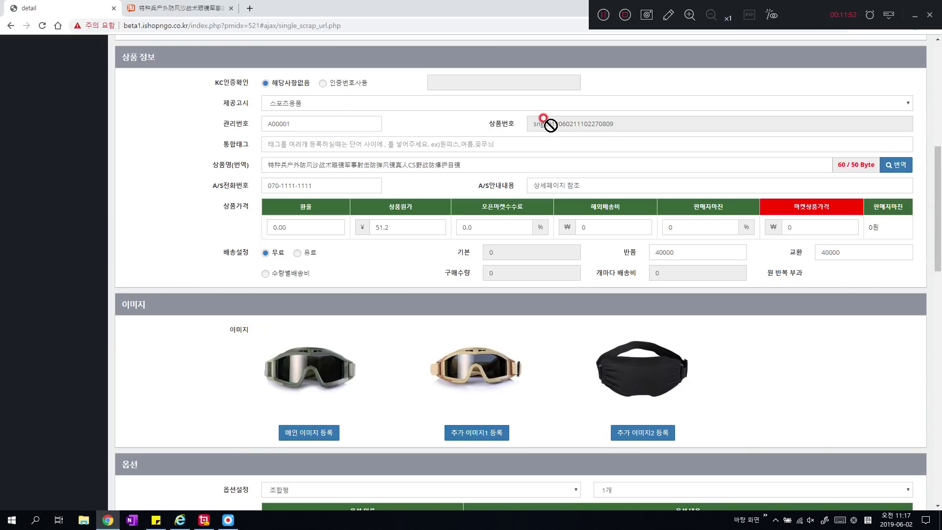
Add #고글 as the product's integrated tag (통합태그).
click(448, 146)
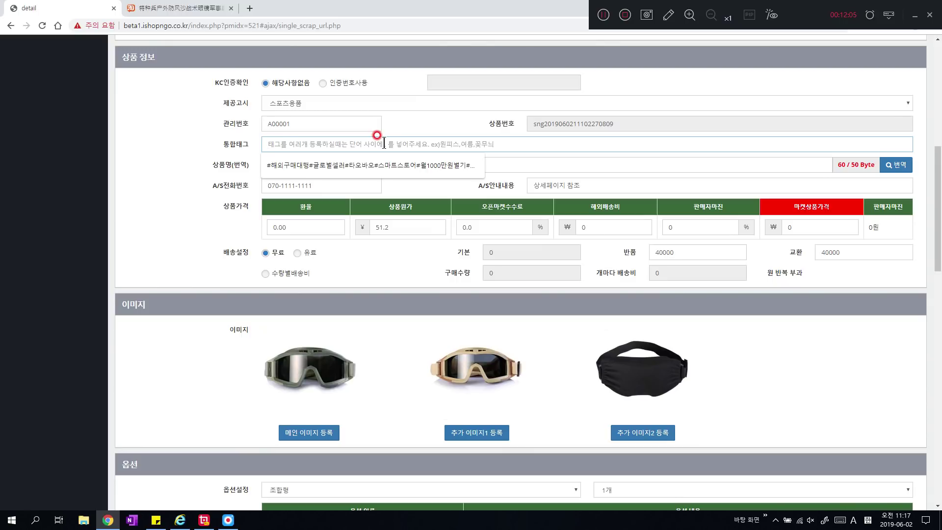
text(#)
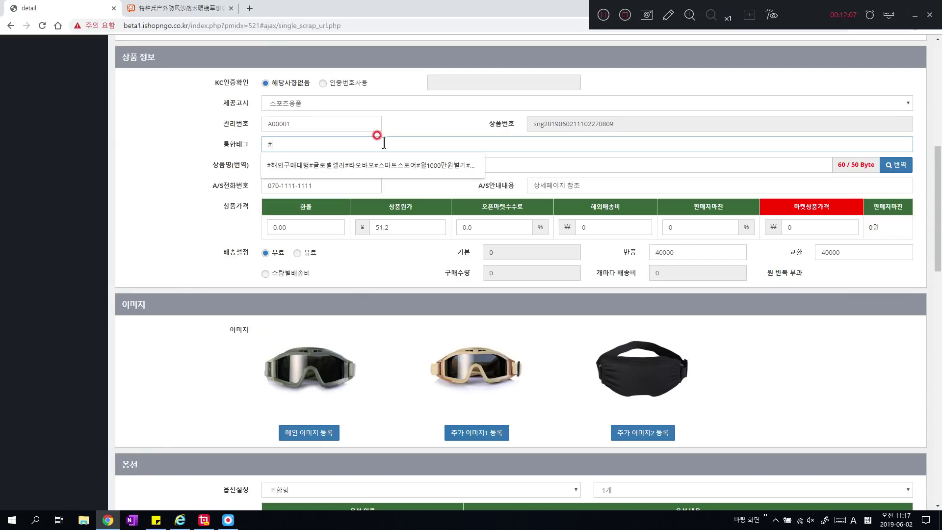
text(고글)
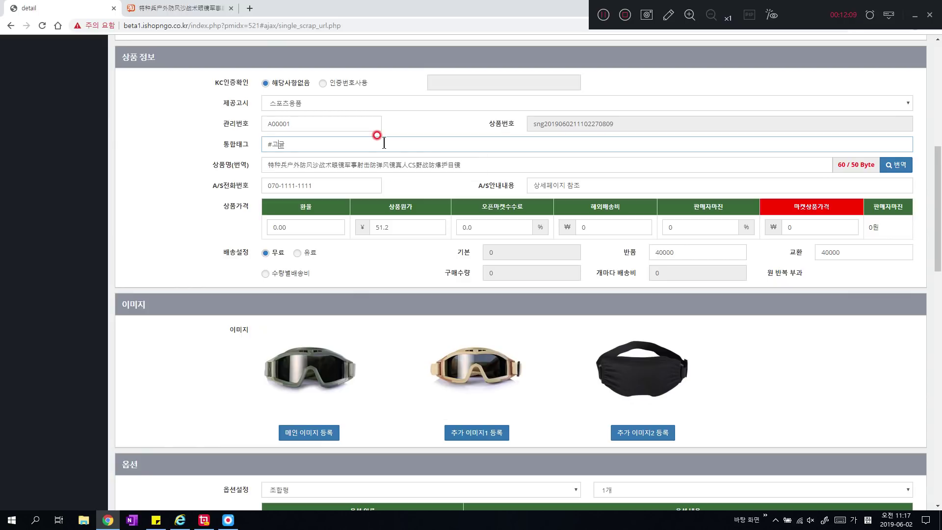
click(176, 166)
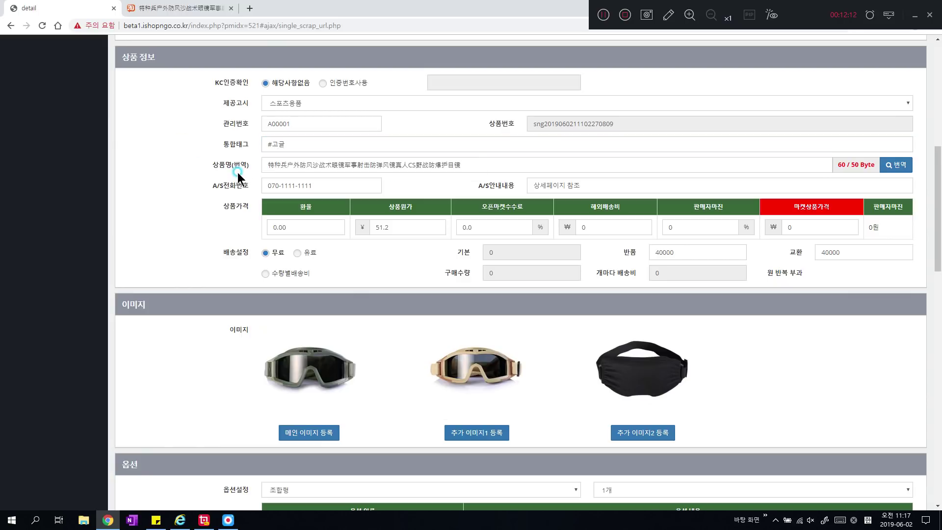
Translate the Chinese product name into Korean.
drag(212, 167, 477, 168)
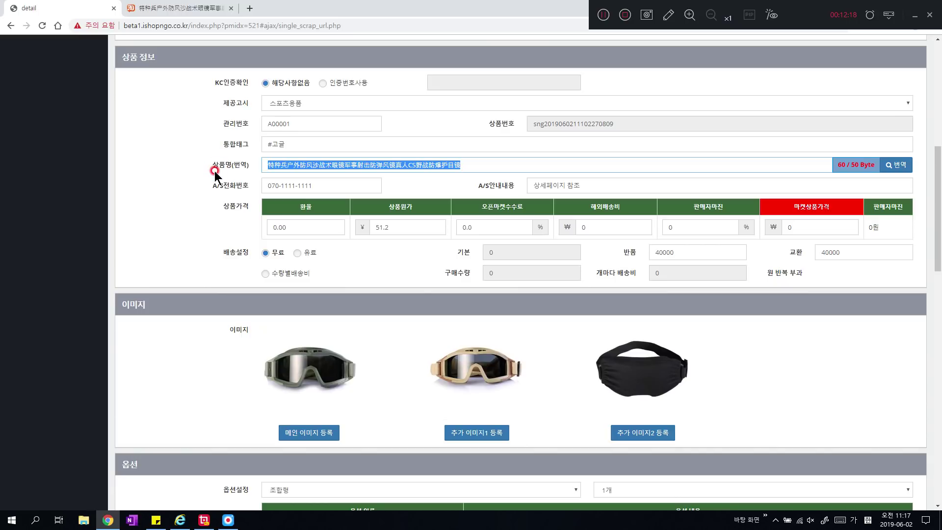
click(897, 166)
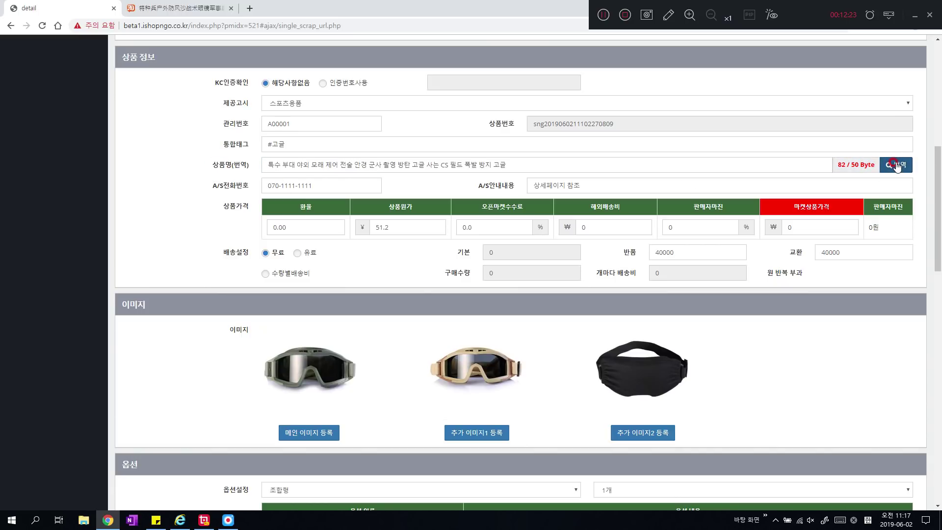
click(336, 163)
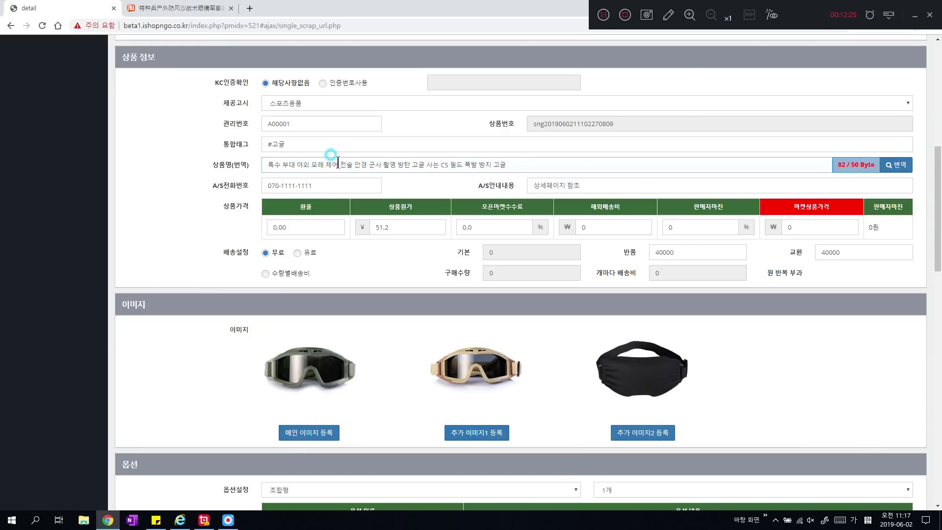
click(530, 163)
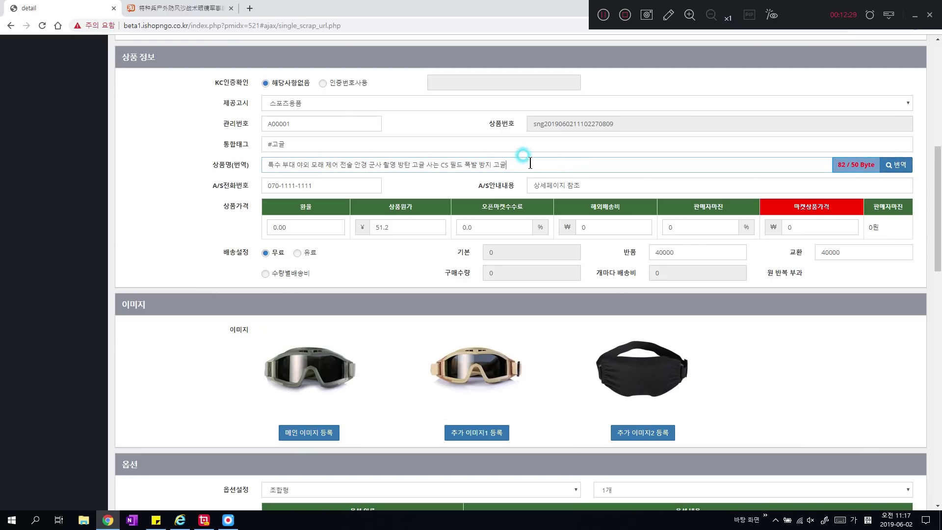
click(531, 163)
click(531, 163)
Join 특수 부대 into 특수부대 in the translated product name and remove the words 야외 모래 제어.
click(449, 165)
click(293, 164)
key(BackSpace)
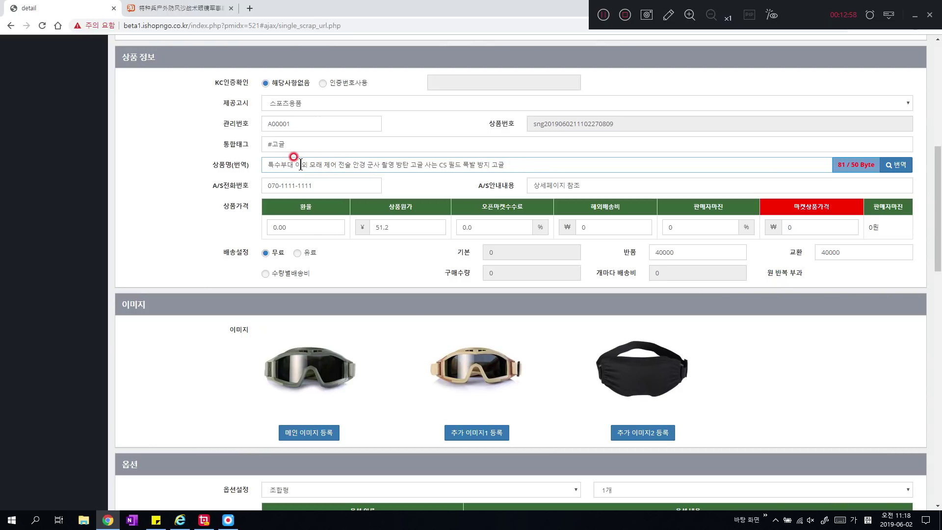
drag(300, 164, 338, 164)
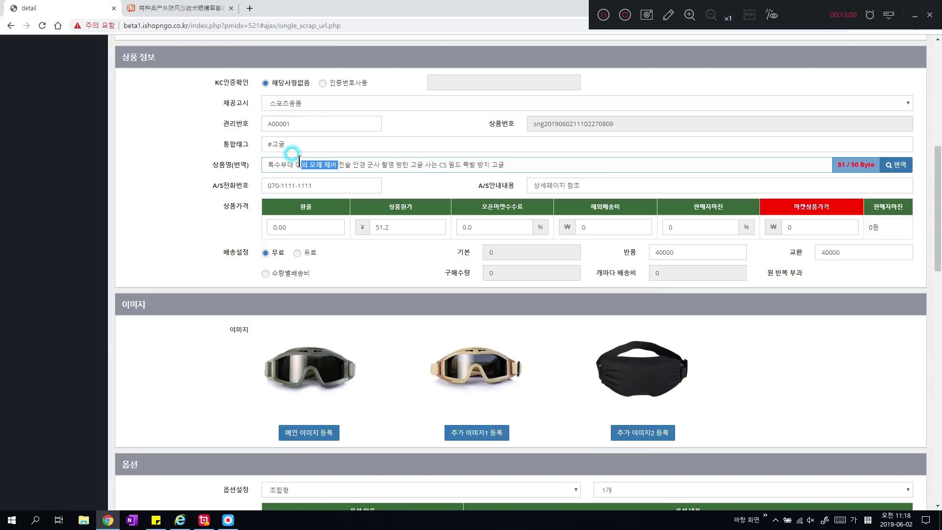
key(BackSpace)
key(BackSpace)
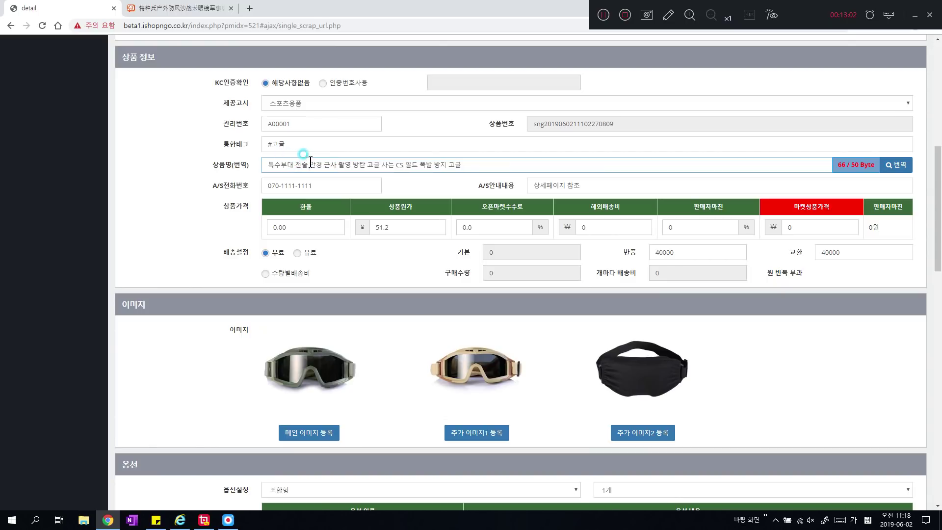
Insert 고글 after 전술 in the product name and delete the words 안경 군사 촬영.
text(고글)
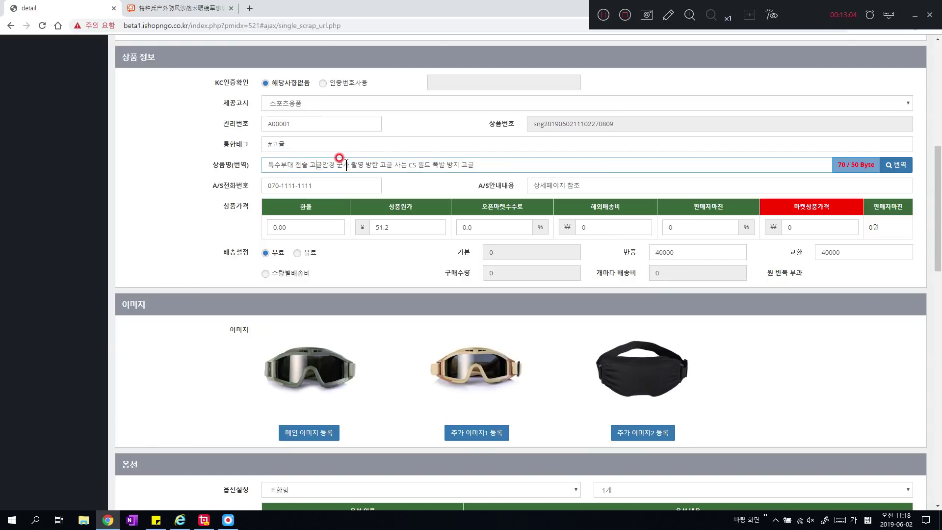
key(Delete)
key(Delete)
key(Delete)
key(Delete)
key(Delete)
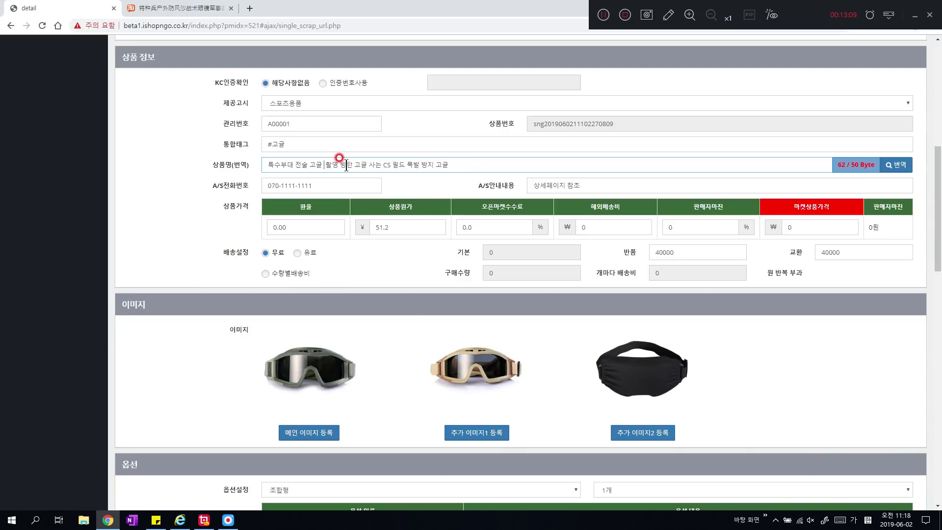
key(Delete)
key(Delete)
key(Delete)
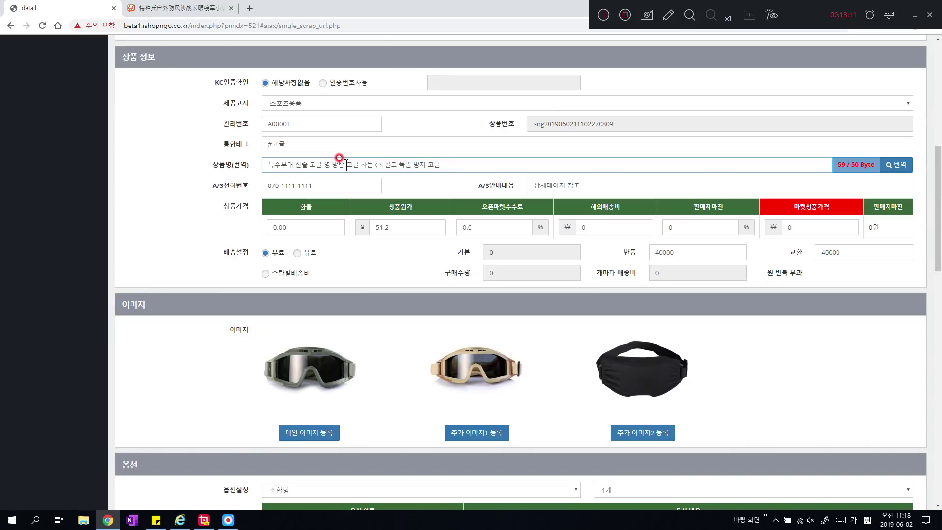
Delete the words 사는 CS after 방탄 고글 in the product name.
click(353, 165)
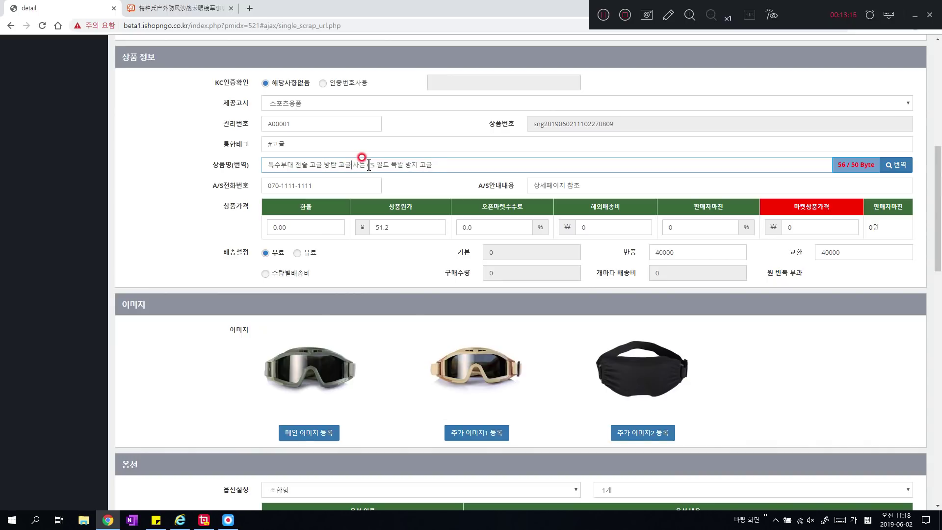
drag(367, 165, 382, 163)
click(438, 160)
key(Delete)
key(Delete)
key(Delete)
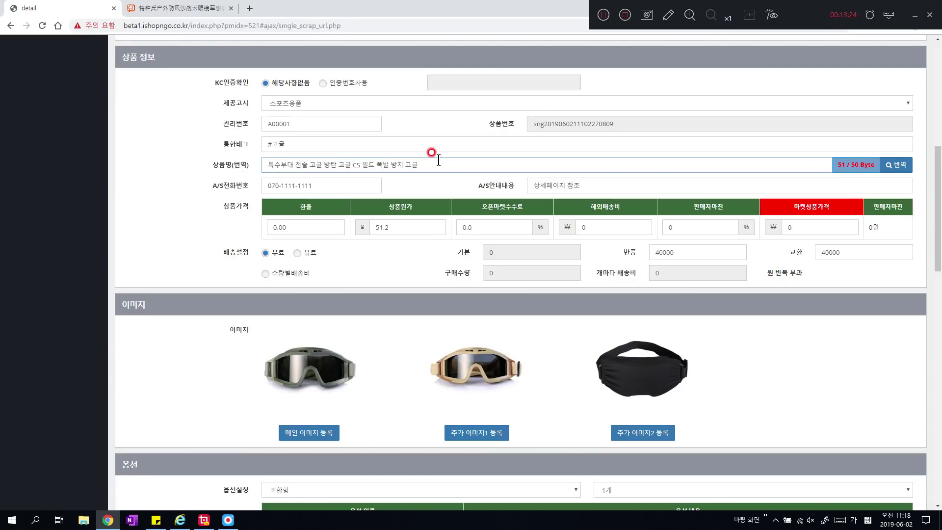
key(Delete)
key(Delete)
key(Delete)
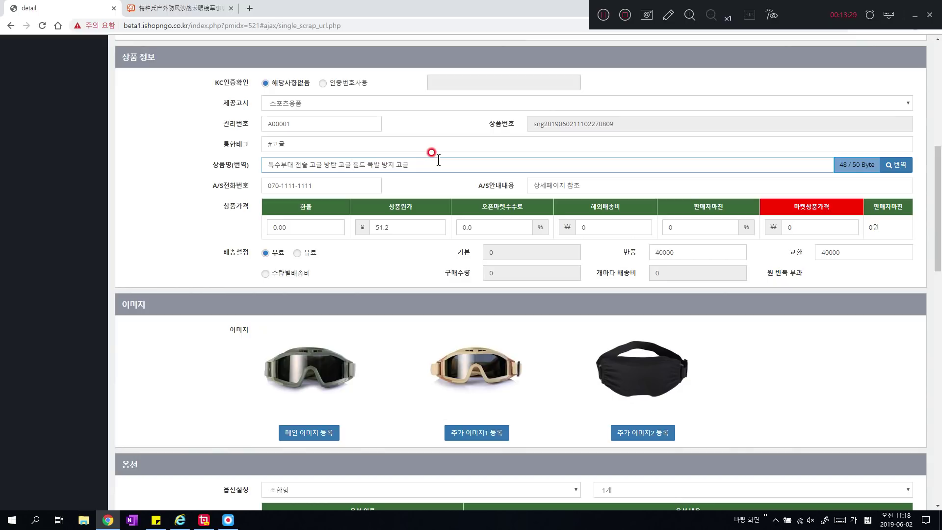
Replace the trailing words 필드 폭발 방지 고글 in the product name with 서바이벌고글.
drag(411, 165, 352, 165)
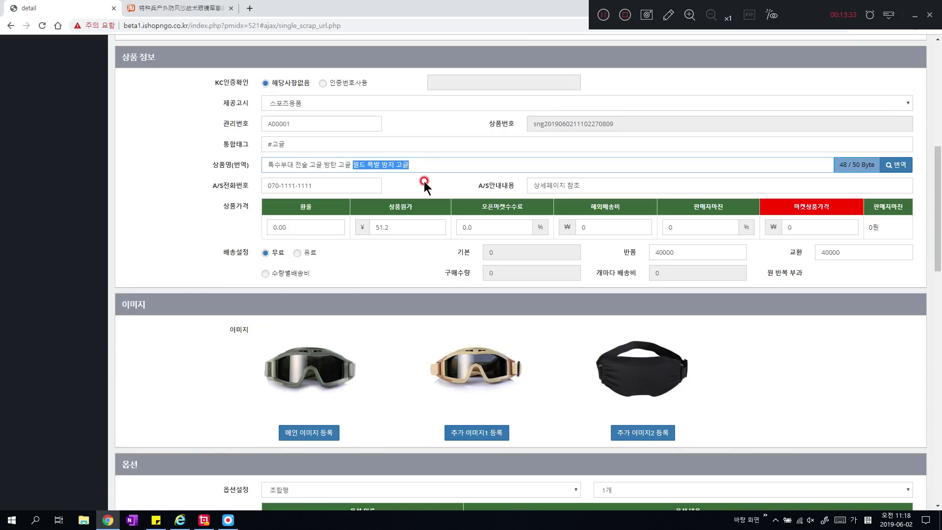
key(Delete)
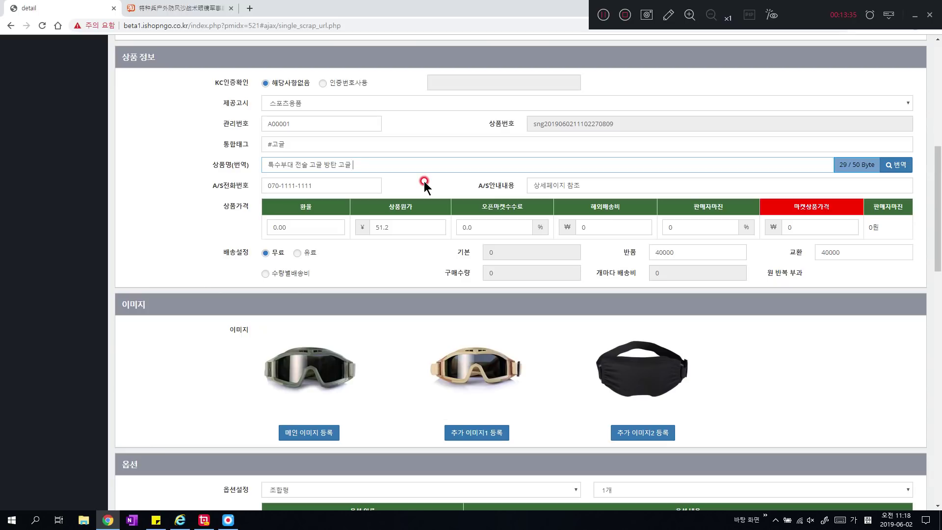
text(서번)
text(바이벌고글)
click(821, 167)
scroll(805, 196, down, 7)
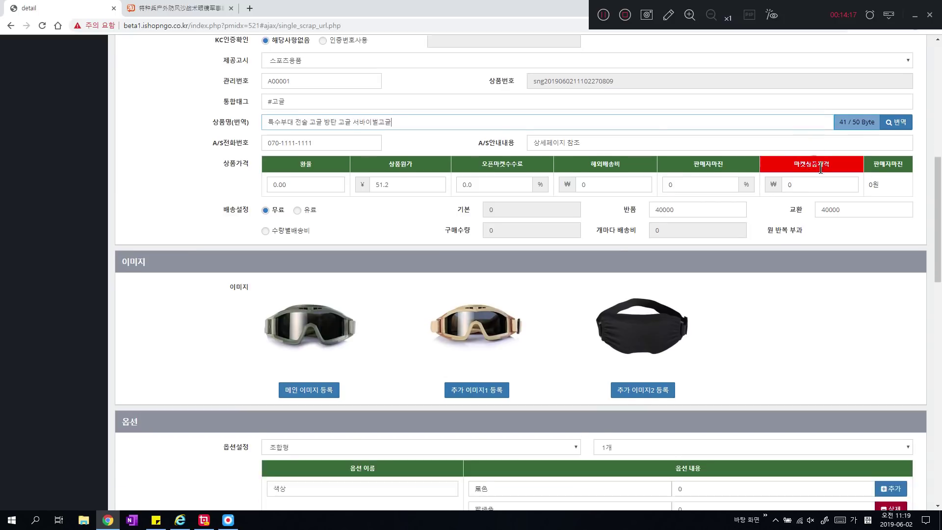
scroll(328, 127, down, 4)
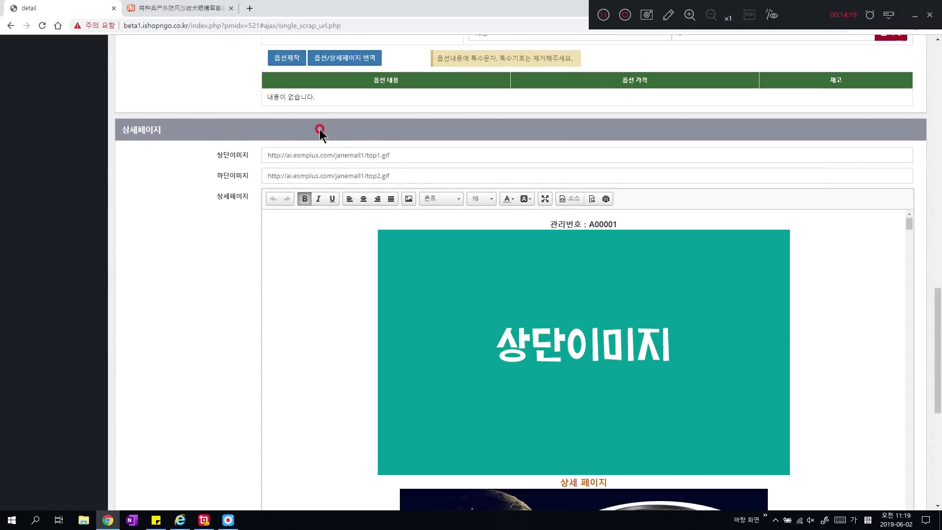
scroll(328, 128, up, 10)
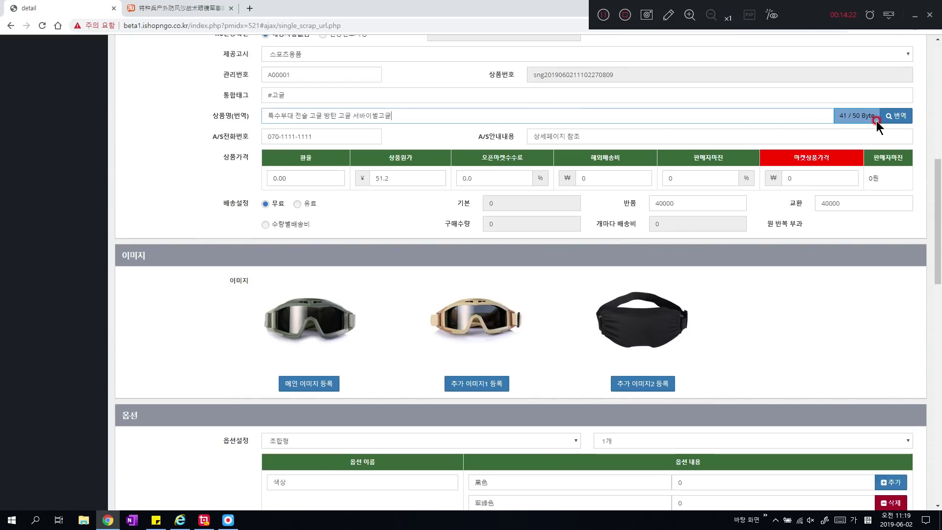
click(621, 114)
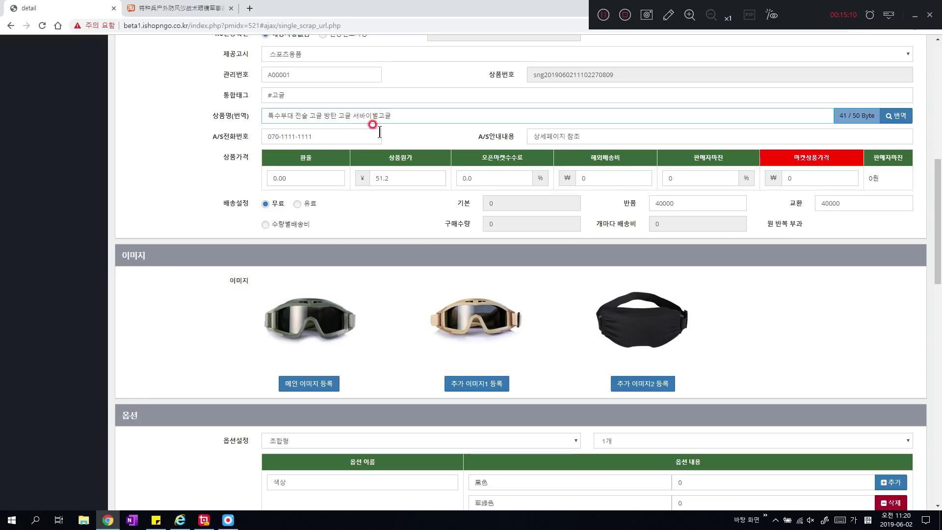
Review the A/S phone number (A/S전화번호) and the A/S guidance text (A/S안내내용) of the product.
click(412, 140)
drag(346, 130, 120, 133)
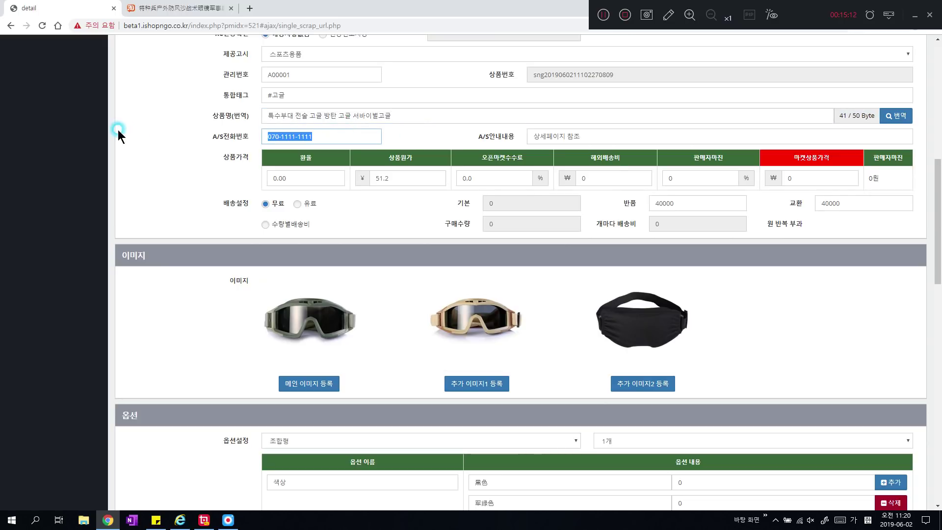
click(470, 131)
click(590, 133)
click(600, 140)
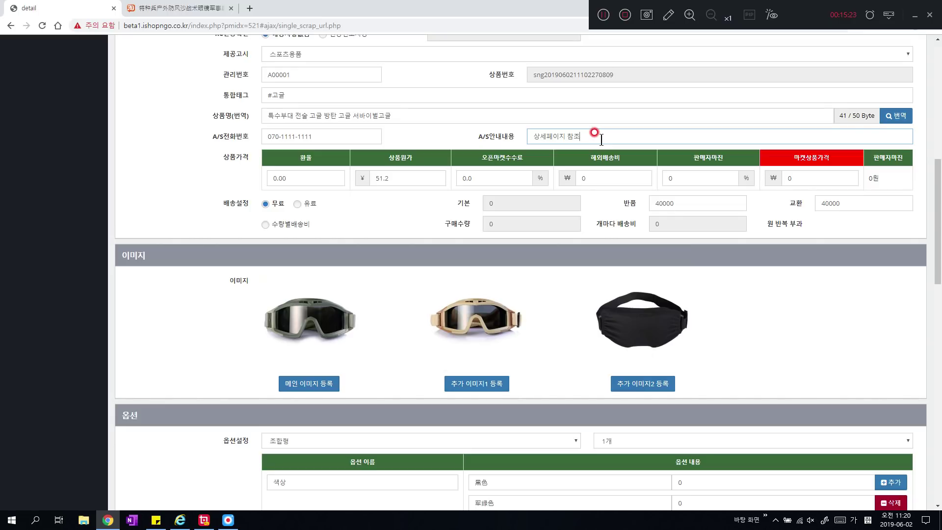
Replace the A/S guidance text (A/S안내내용) with 해외 구매대행 특성상 AS 불가.
key(BackSpace)
key(BackSpace)
key(BackSpace)
key(BackSpace)
key(BackSpace)
key(BackSpace)
key(BackSpace)
key(BackSpace)
text(ㅁ)
key(Hangul)
key(BackSpace)
text(GODH)
key(BackSpace)
key(BackSpace)
key(BackSpace)
key(BackSpace)
text(GO)
key(BackSpace)
key(BackSpace)
key(BackSpace)
key(Hangul)
text(해외 구)
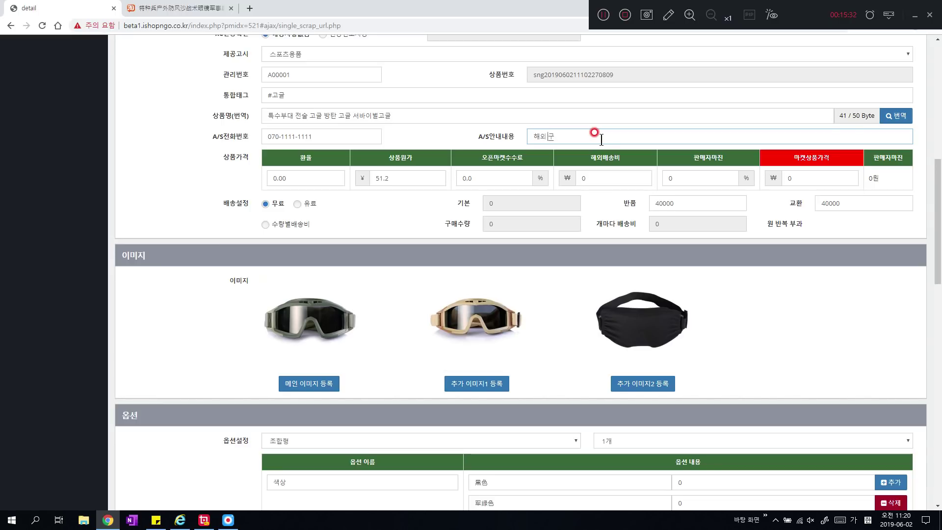
text(매대행 틀성상)
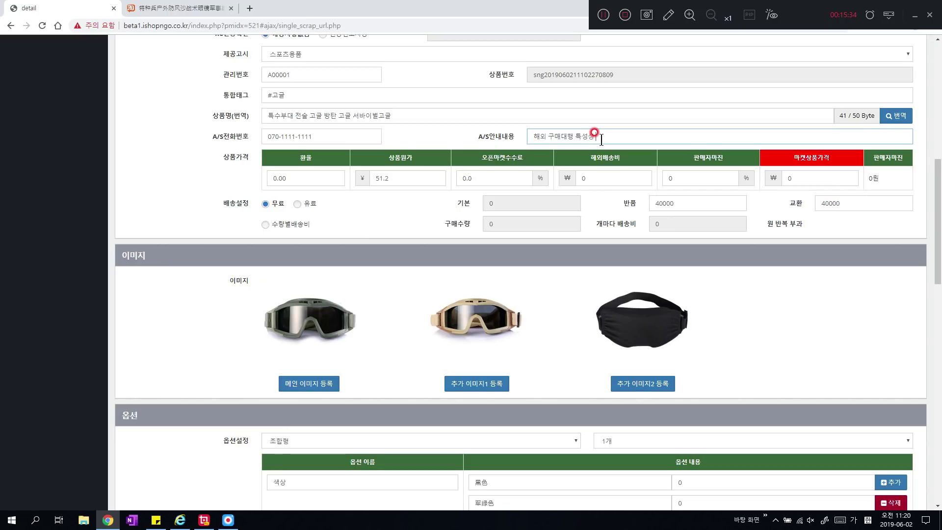
key(Hangul)
text(A/S)
key(Hangul)
text(불가)
click(212, 184)
key(Tab)
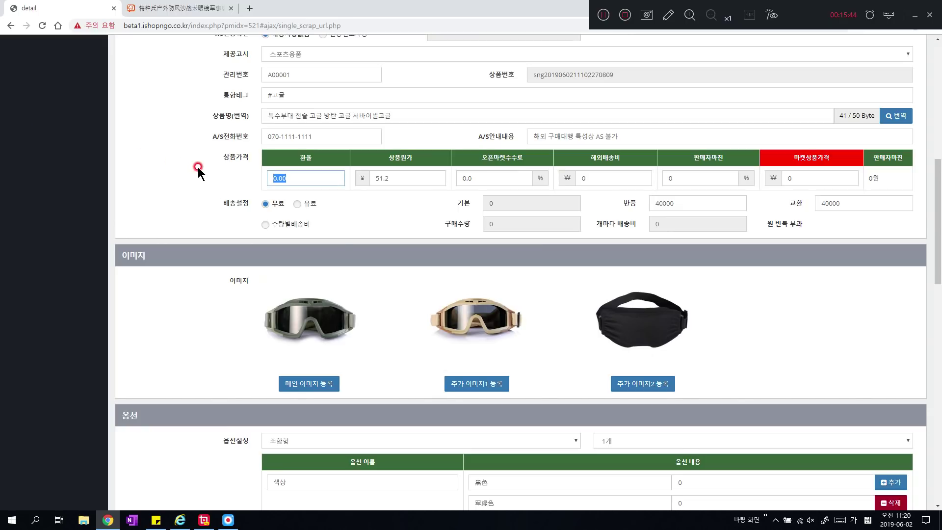
text(1)
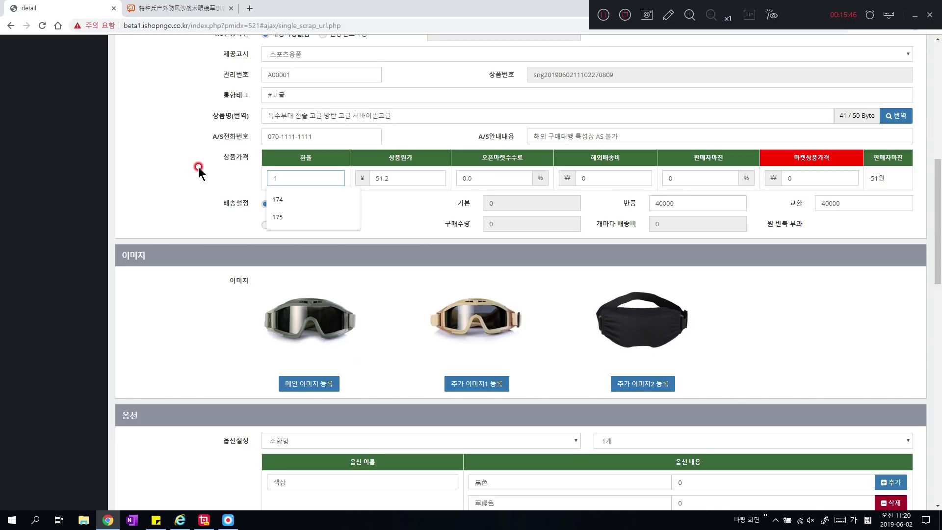
click(237, 178)
drag(304, 178, 14, 56)
Open Naver in a new browser tab and search for 환율.
click(250, 7)
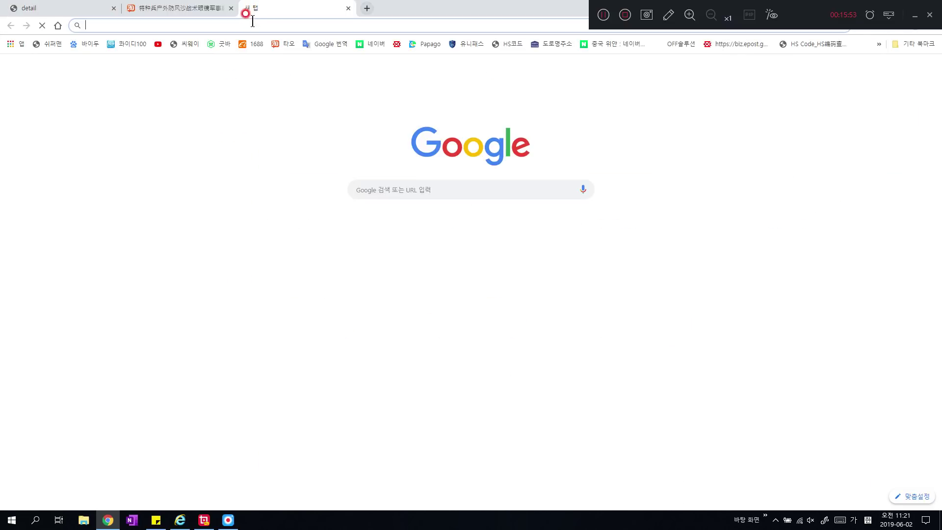
click(367, 42)
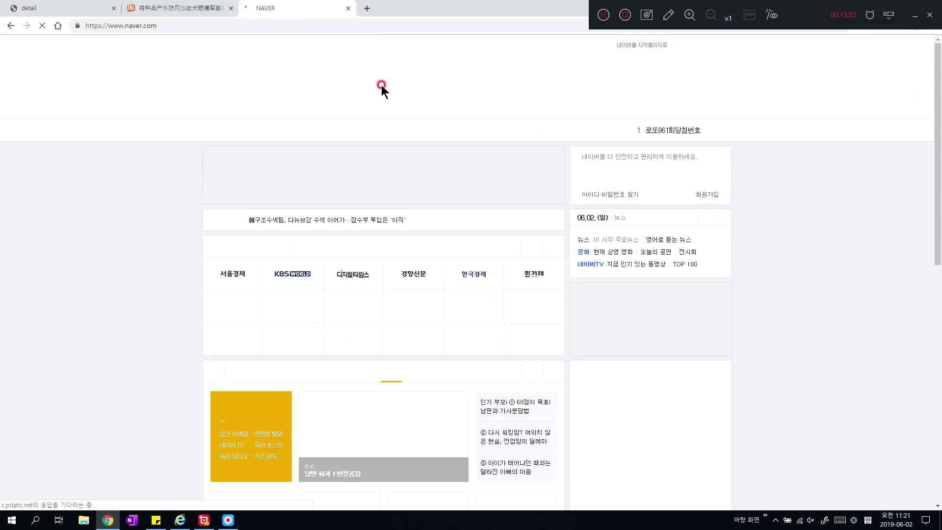
text(네이버호)
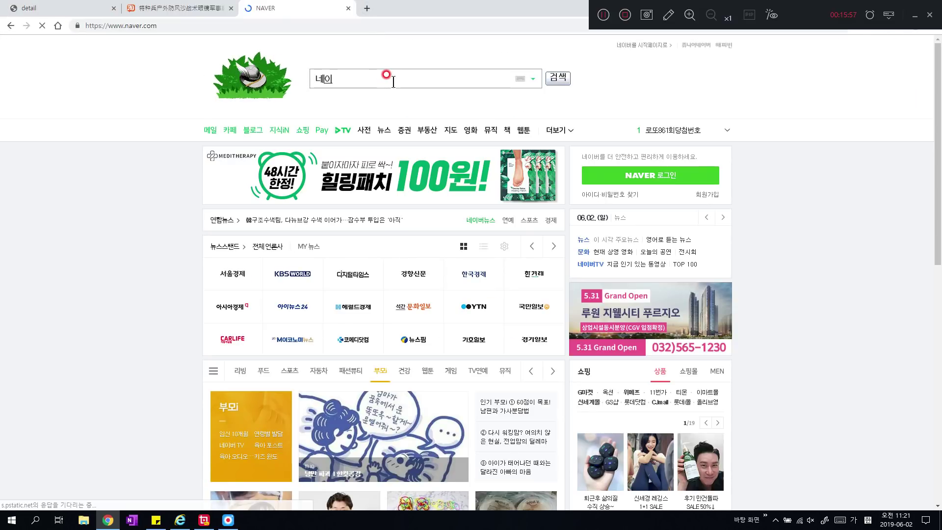
key(BackSpace)
key(BackSpace)
key(BackSpace)
key(BackSpace)
key(BackSpace)
text(환율)
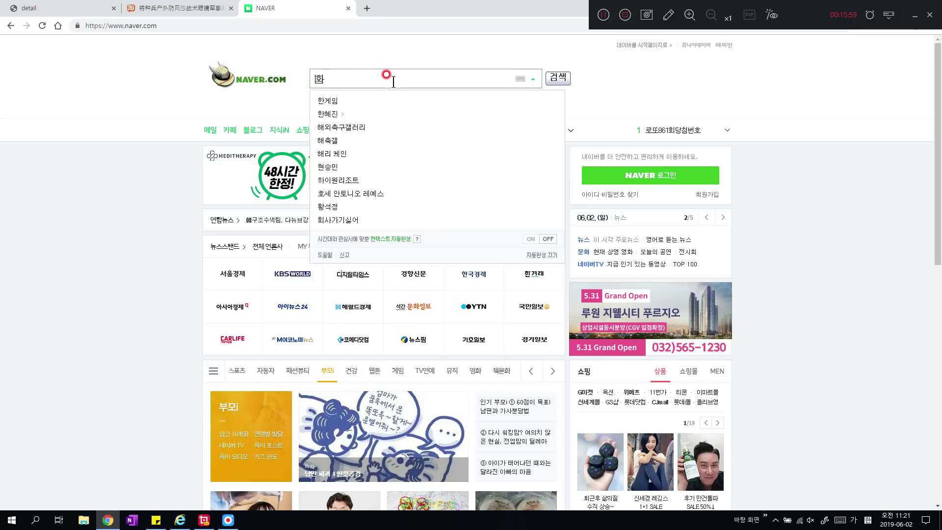
key(Return)
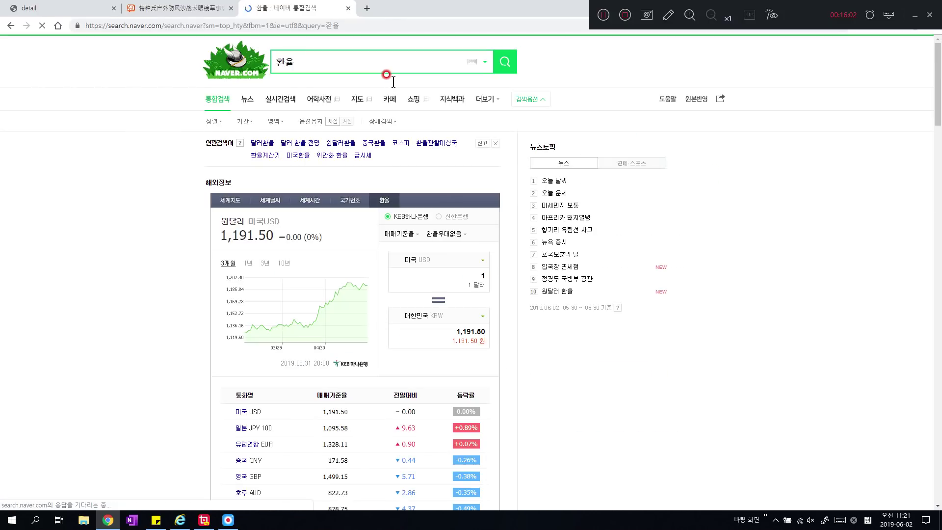
Set the currency converter's source currency to Chinese CNY and check its exchange rate to KRW.
click(430, 261)
scroll(422, 352, down, 10)
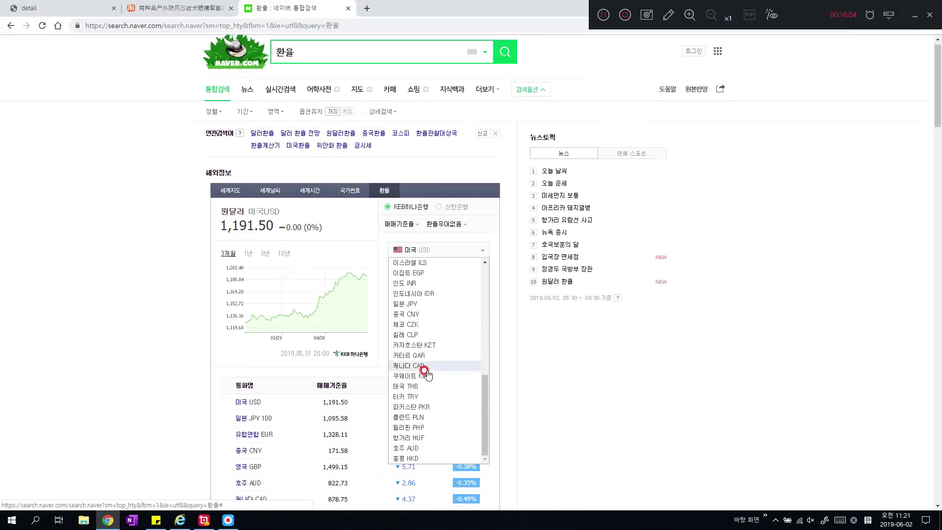
scroll(442, 225, up, 4)
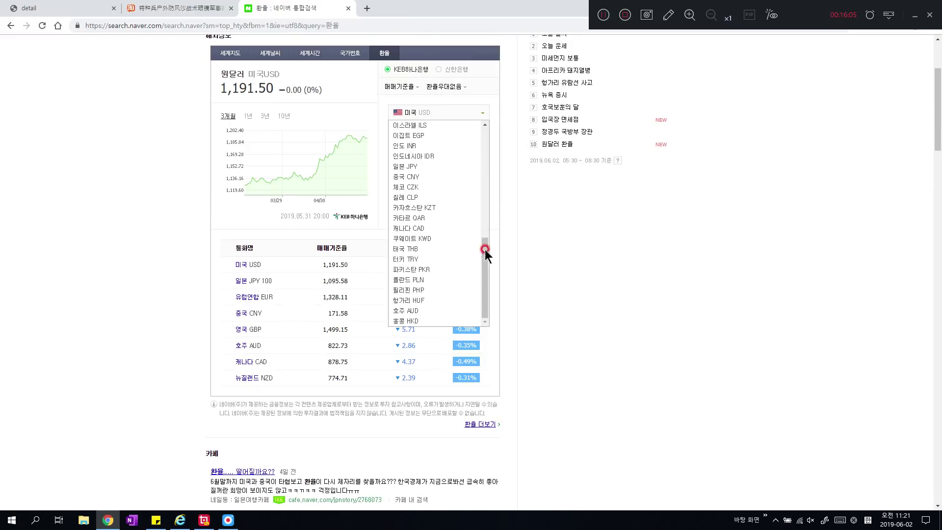
click(447, 177)
click(451, 189)
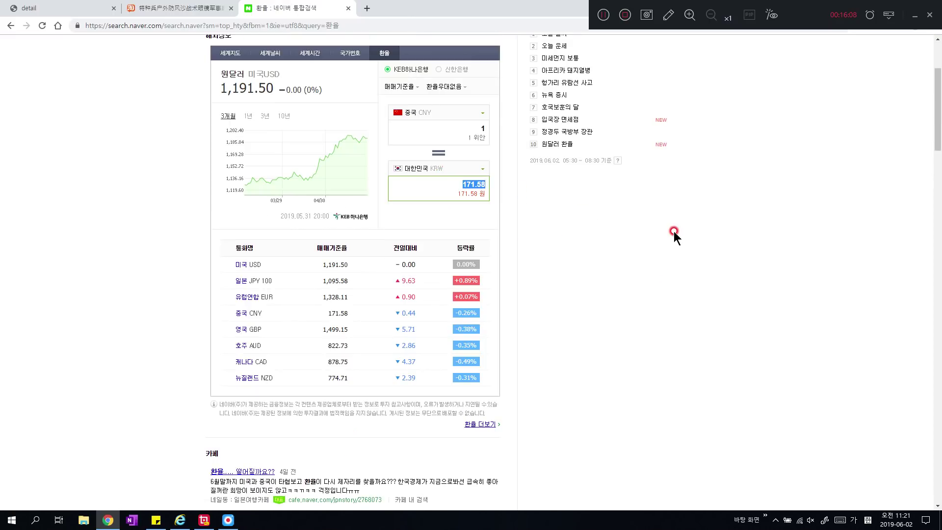
click(463, 125)
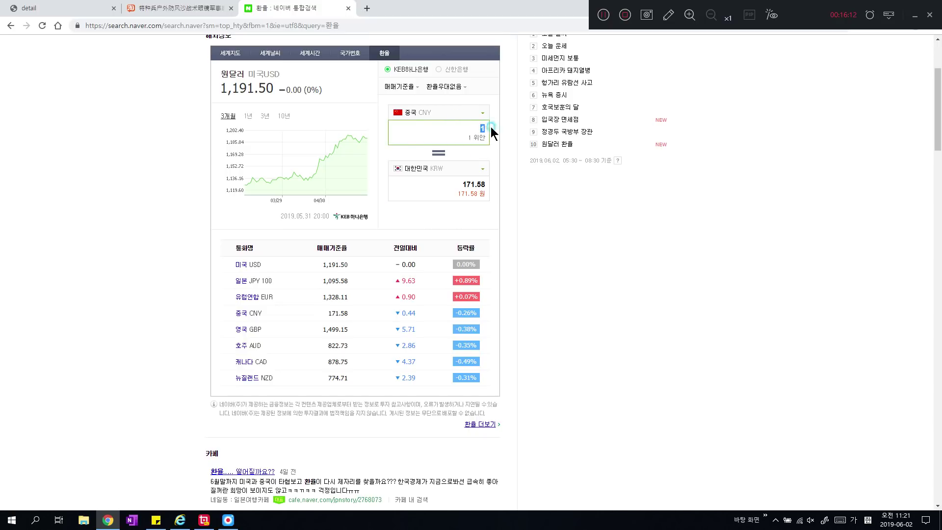
click(460, 184)
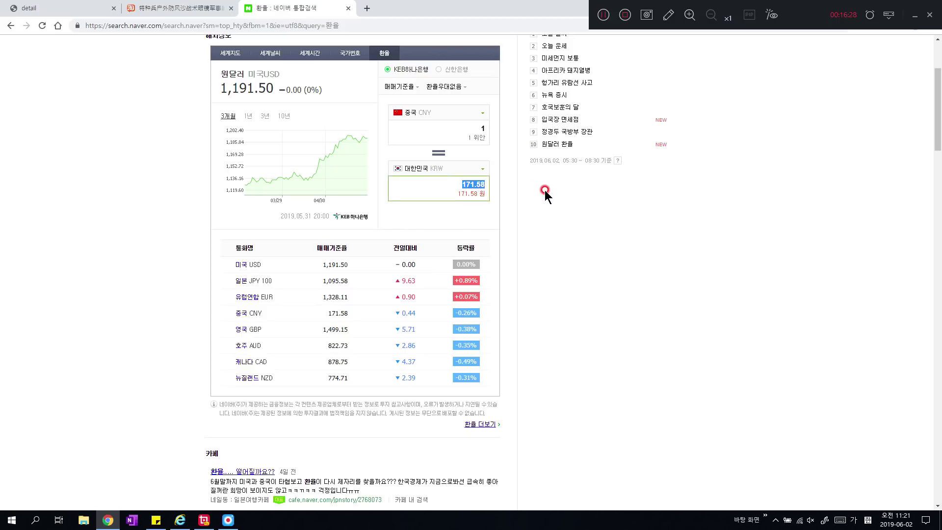
text(175)
Return to the product form and set the exchange rate (환율) to 175.
click(206, 8)
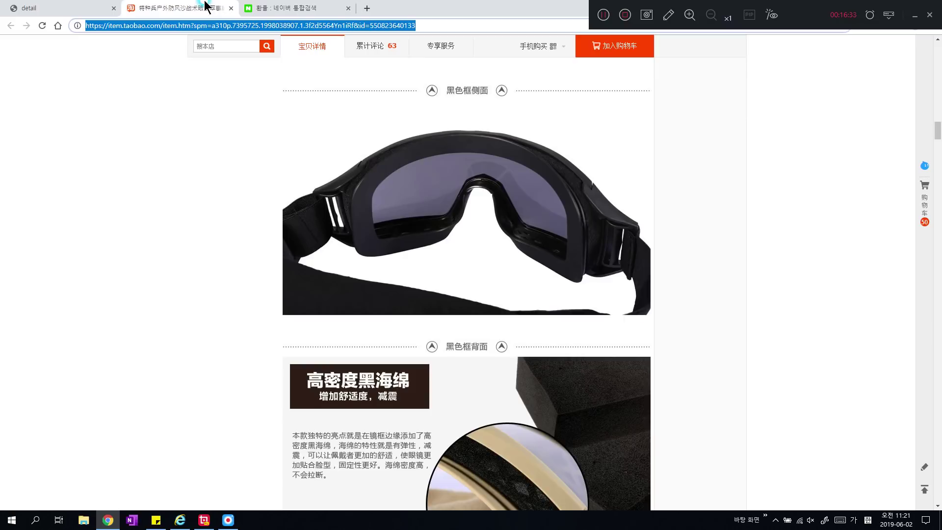
scroll(189, 233, up, 1)
scroll(190, 233, up, 4)
click(92, 7)
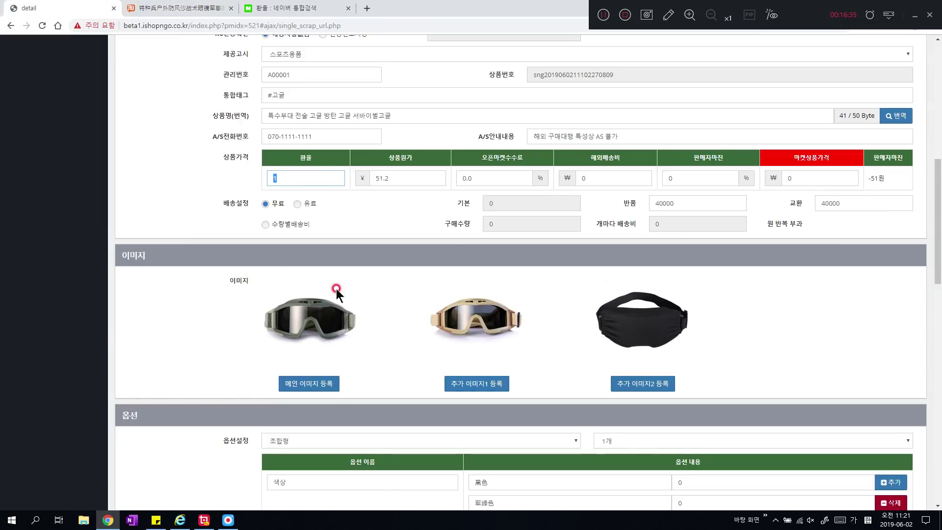
double_click(306, 172)
click(300, 211)
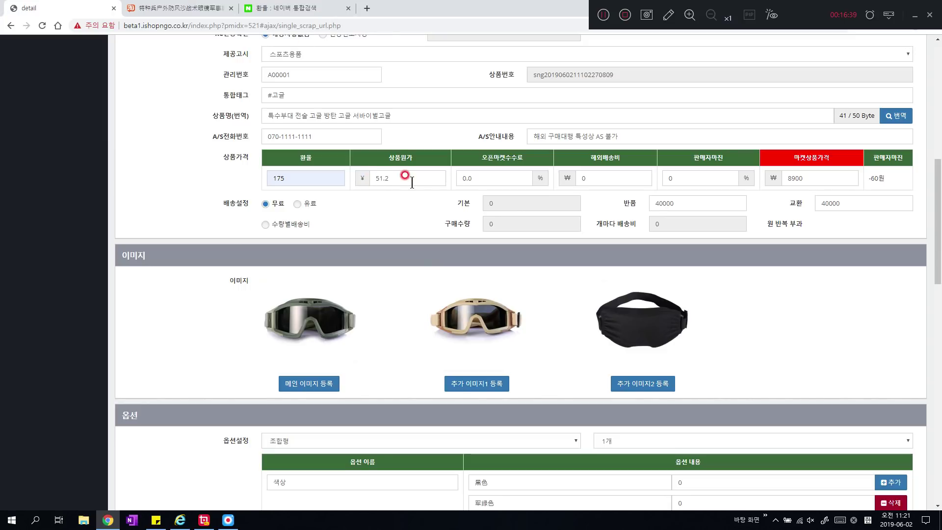
Check the goggles' sale price on the Taobao product page and translate the page into Korean.
click(199, 8)
scroll(482, 255, up, 20)
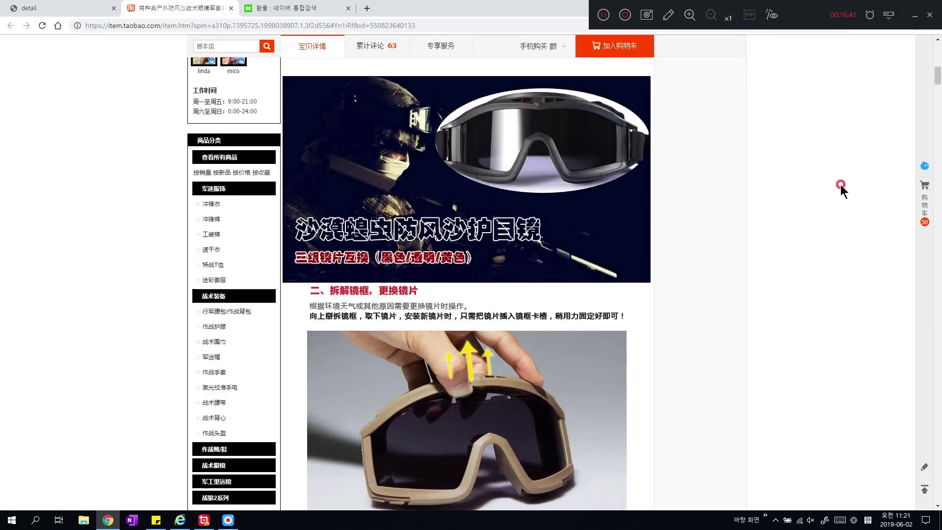
drag(427, 194, 489, 194)
click(530, 216)
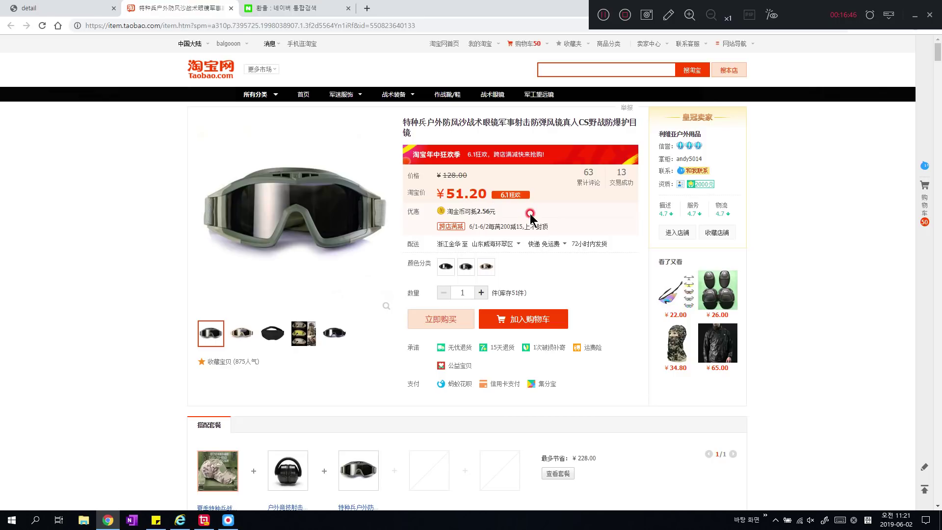
right_click(573, 214)
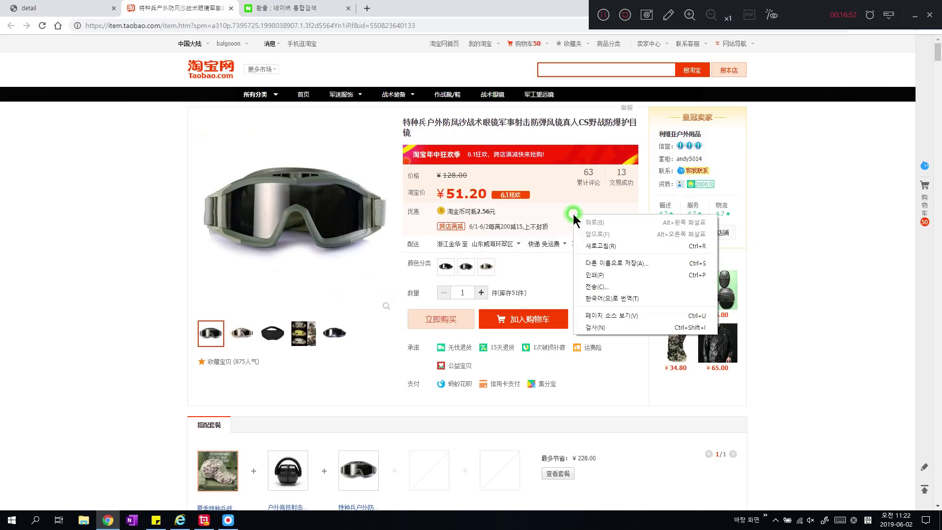
click(601, 294)
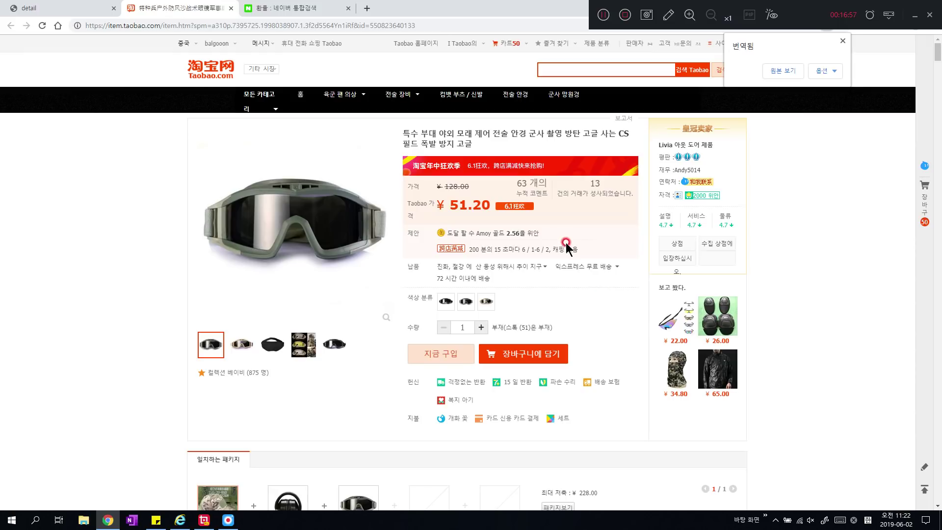
click(106, 8)
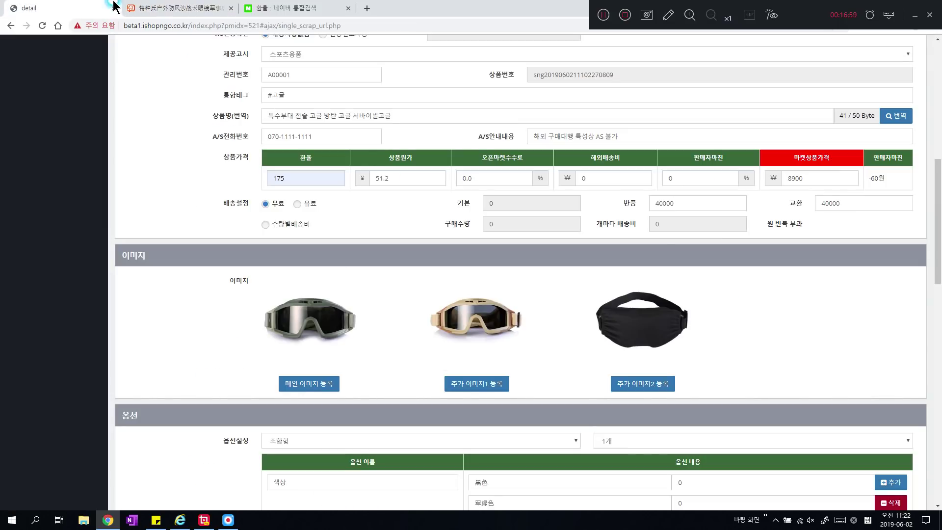
click(147, 7)
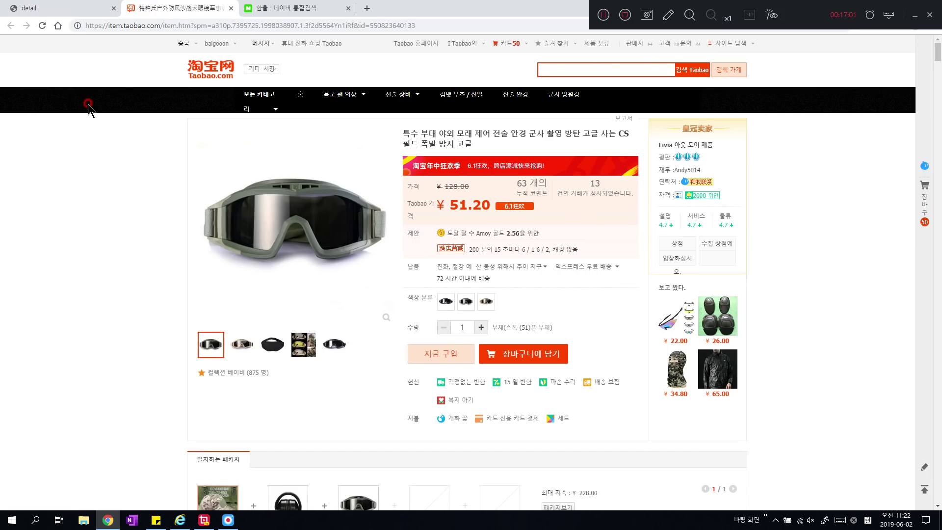
right_click(90, 138)
click(74, 139)
Return to the product form and set the open market commission (오픈마켓수수료) to 15%.
click(93, 9)
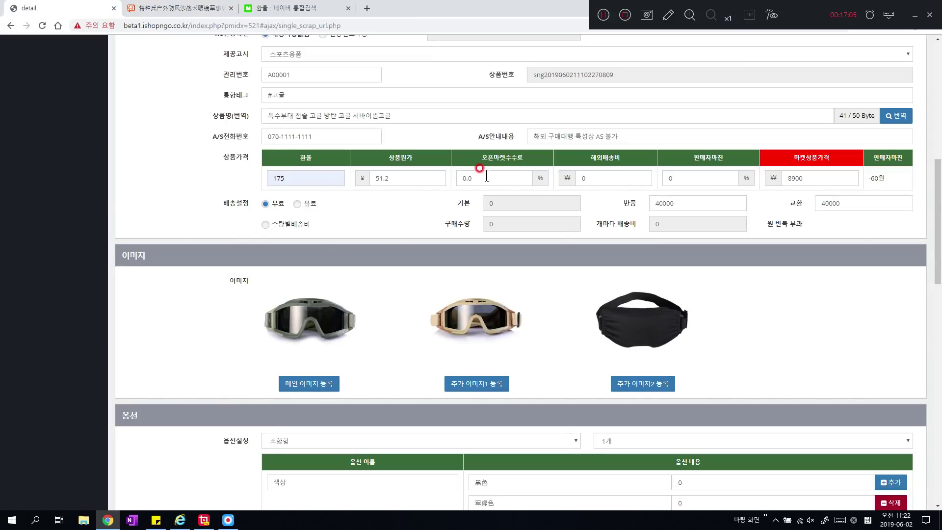
click(510, 177)
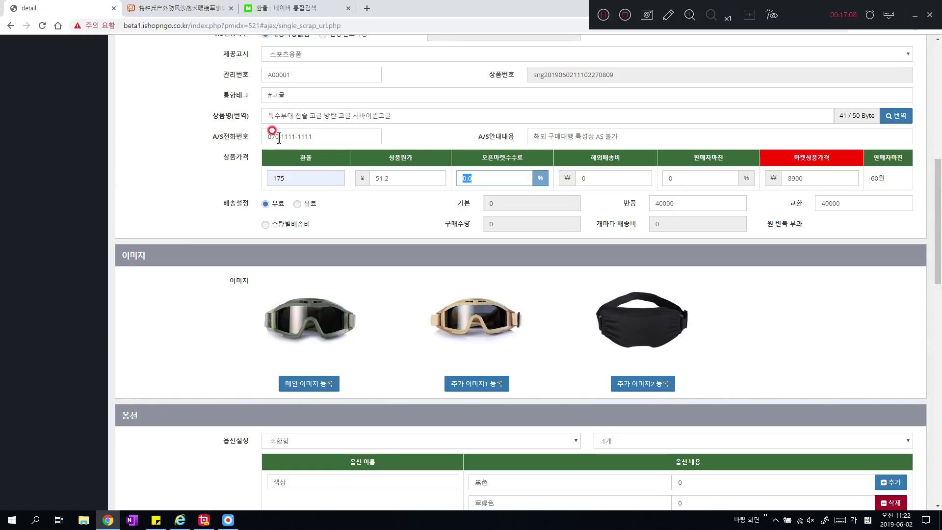
text(15)
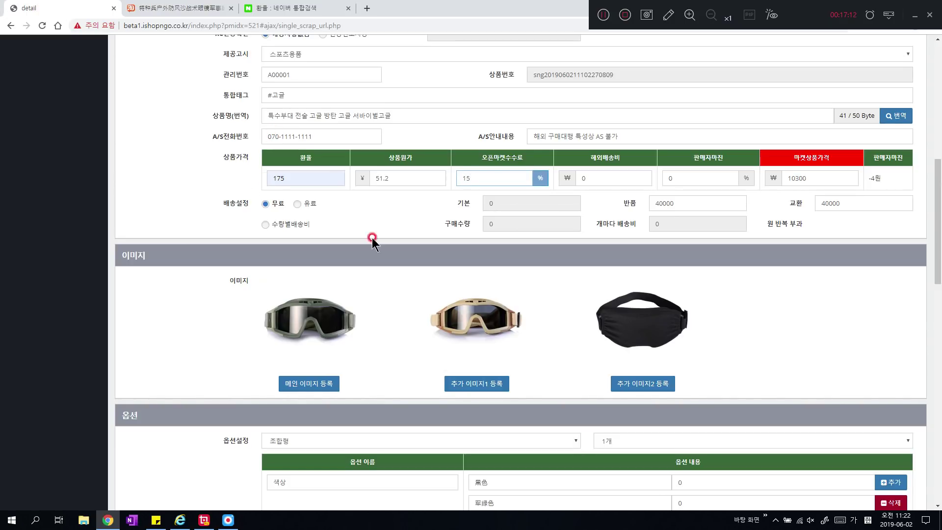
click(519, 212)
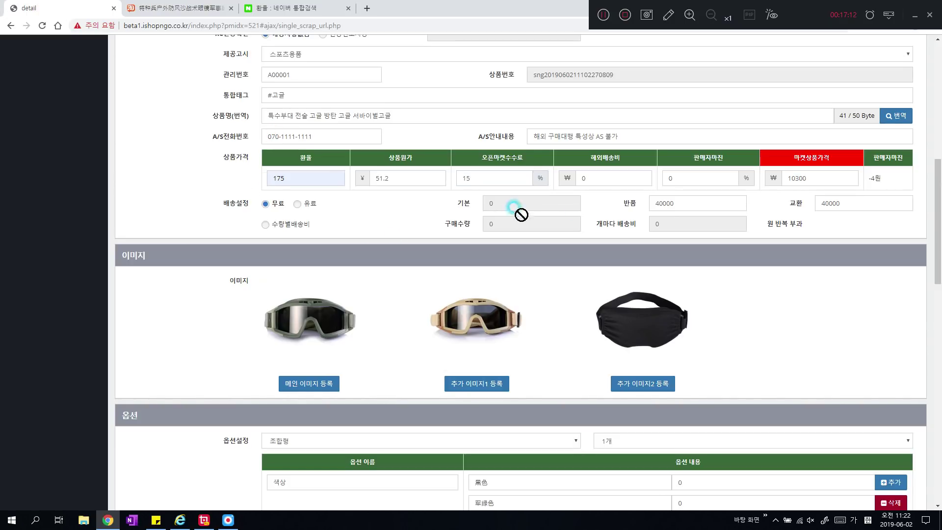
Set the overseas shipping cost (해외배송비) to 6500 won.
click(605, 181)
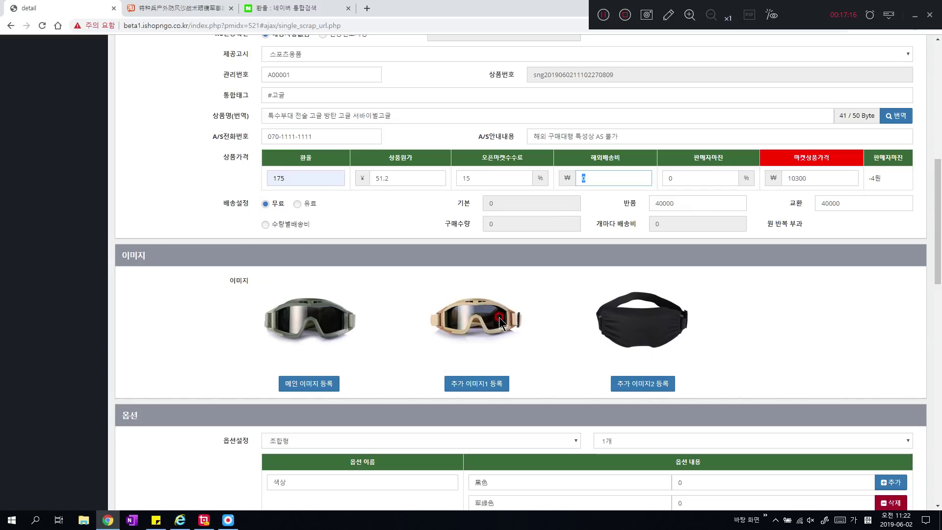
text(65)
key(BackSpace)
key(BackSpace)
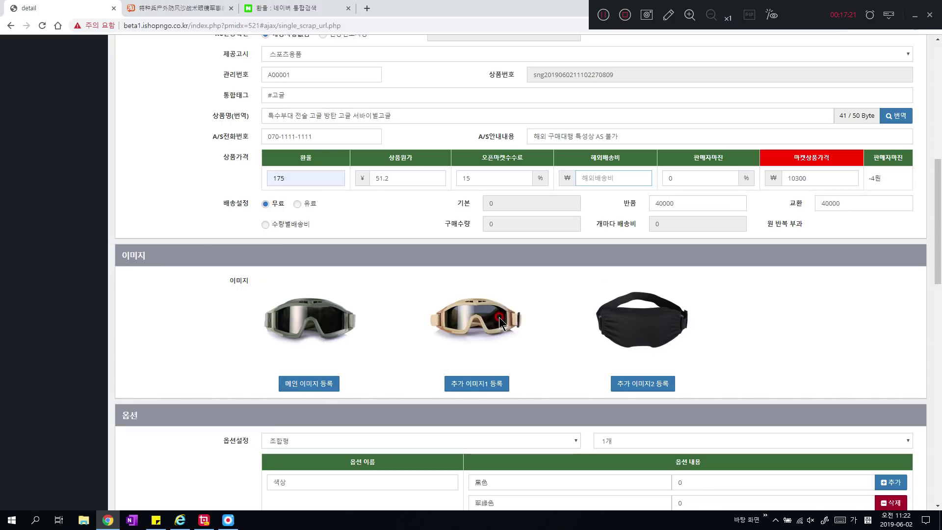
text(6500)
Set the seller margin (판매자마진) to 10% and review the resulting market price and margin amount.
click(717, 185)
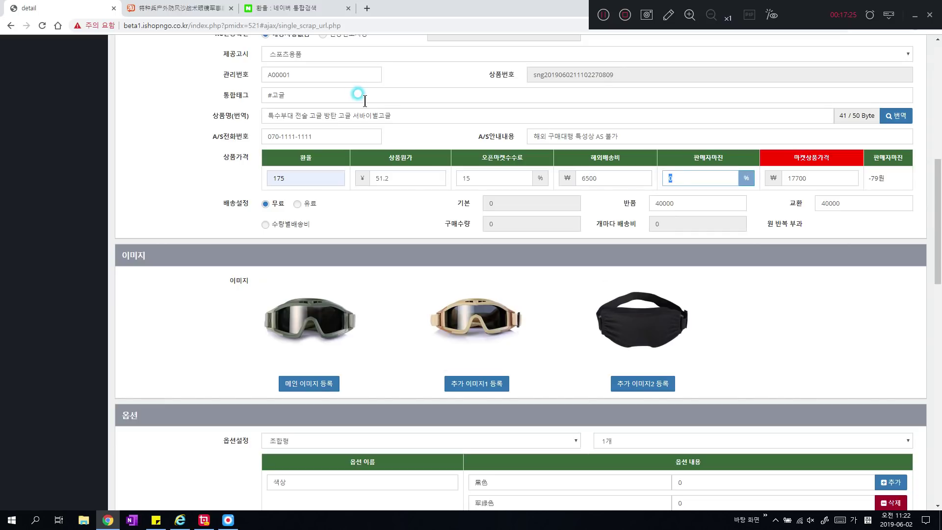
text(10)
click(796, 288)
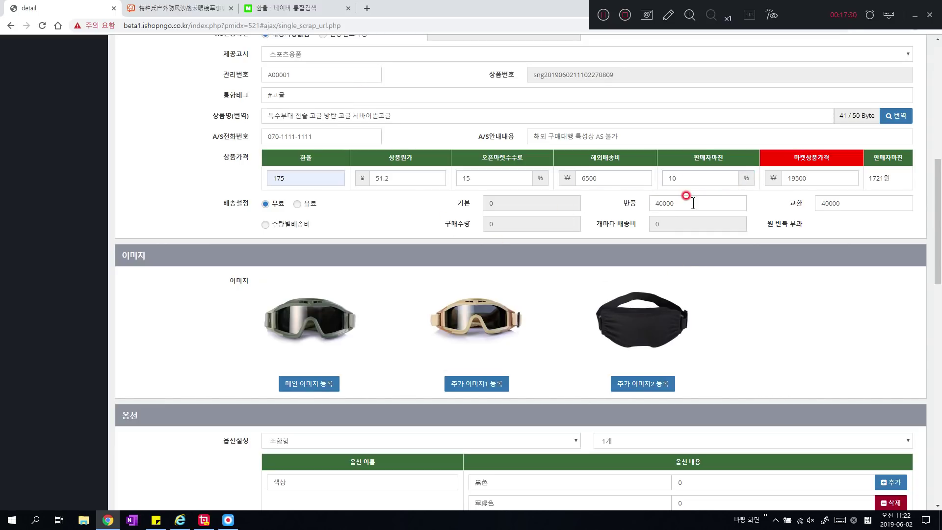
drag(813, 179, 867, 183)
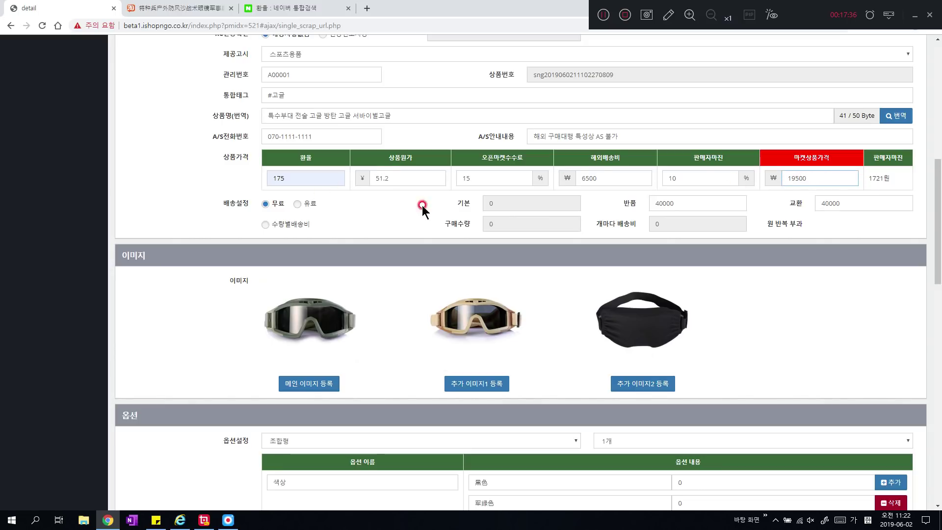
drag(866, 179, 886, 180)
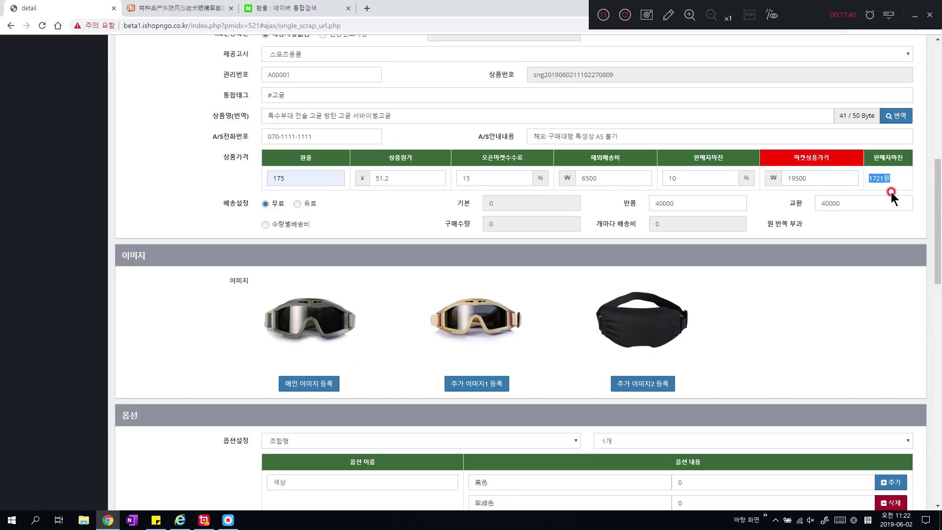
drag(903, 187, 867, 178)
Switch the delivery setting (배송설정) to paid (유료) and set the basic shipping fee (기본) to 10000 won.
click(298, 204)
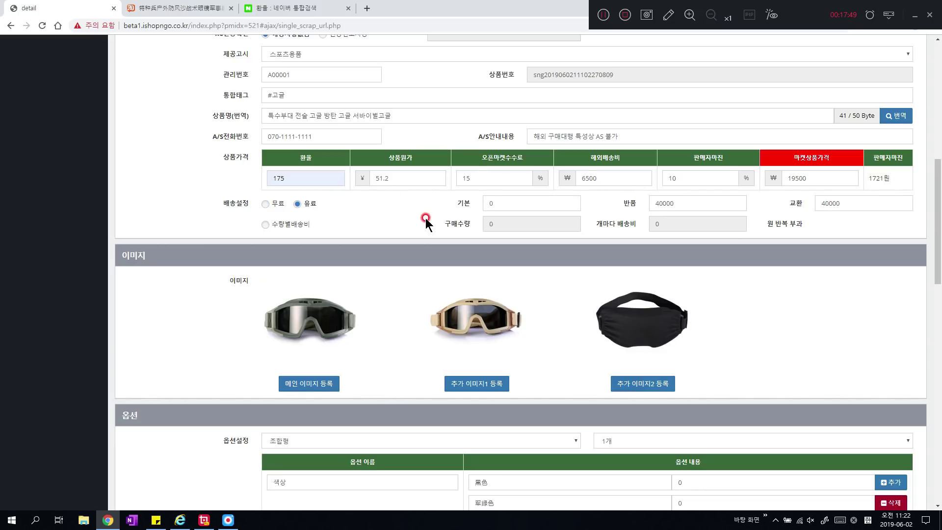
double_click(496, 204)
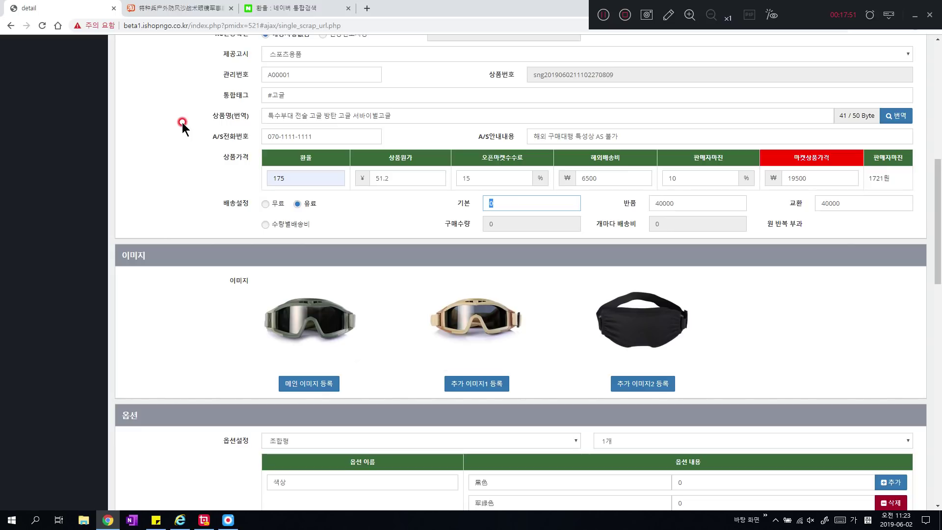
text(10000)
click(385, 208)
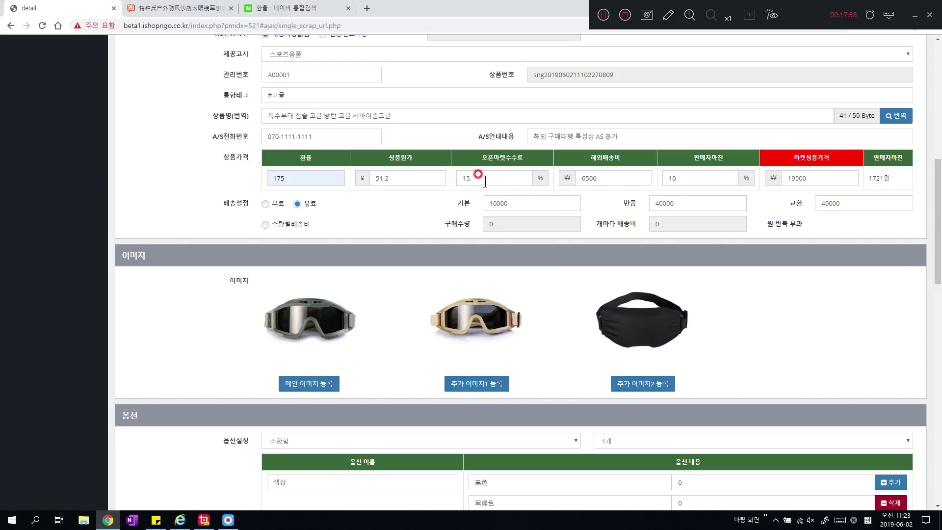
Review how the overseas shipping cost, basic delivery fee, seller margin, return fee and exchange rate fit together in the pricing and delivery settings.
click(606, 179)
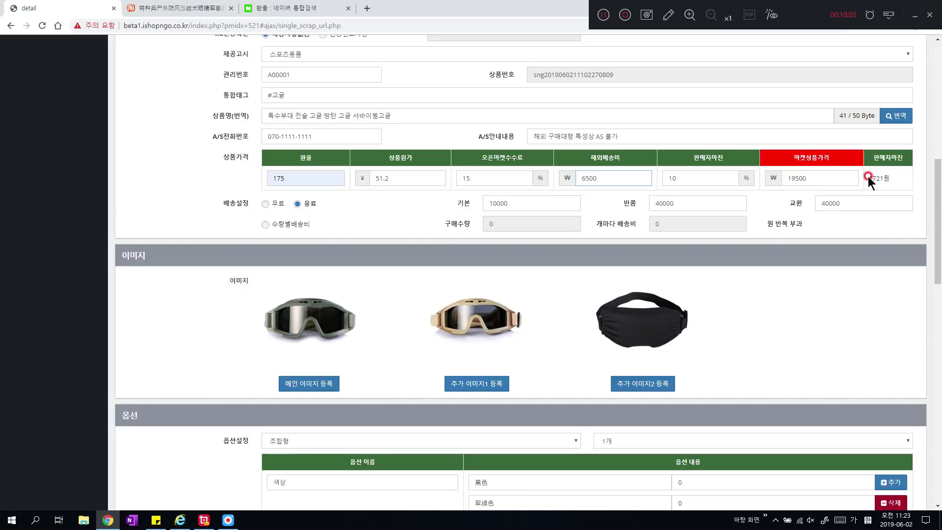
click(521, 203)
drag(521, 203, 484, 202)
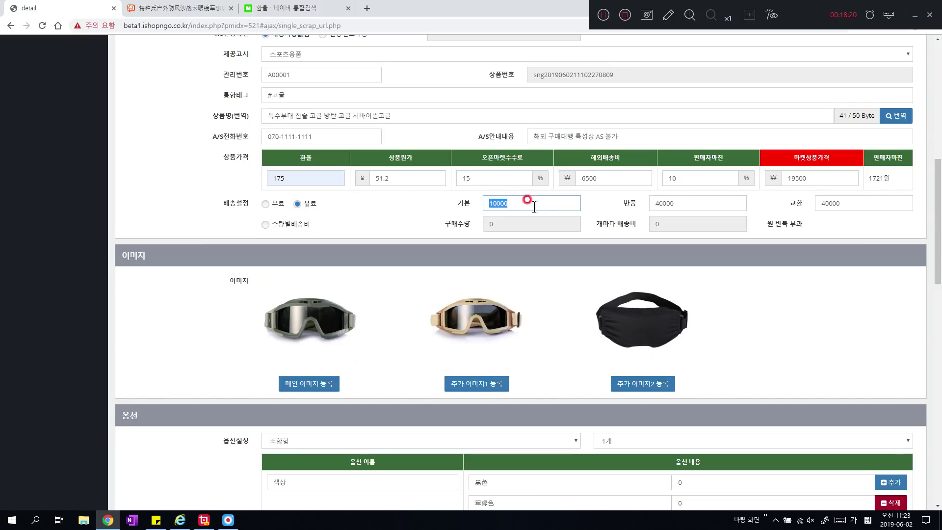
click(867, 175)
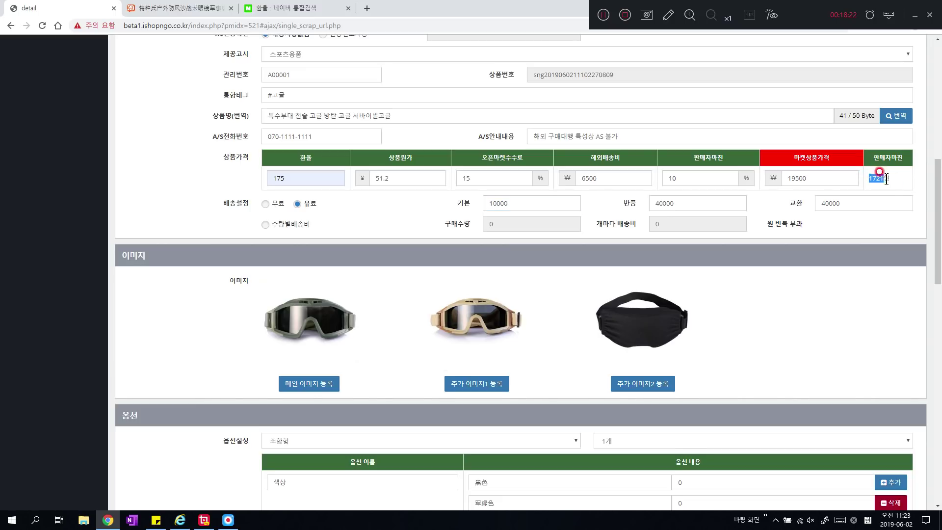
drag(897, 180, 874, 183)
click(648, 197)
click(679, 202)
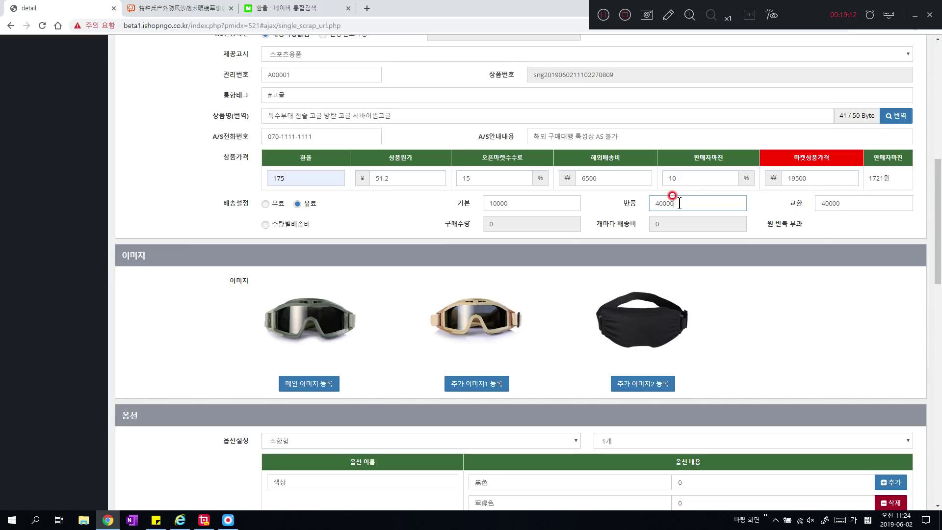
double_click(679, 203)
drag(318, 178, 168, 173)
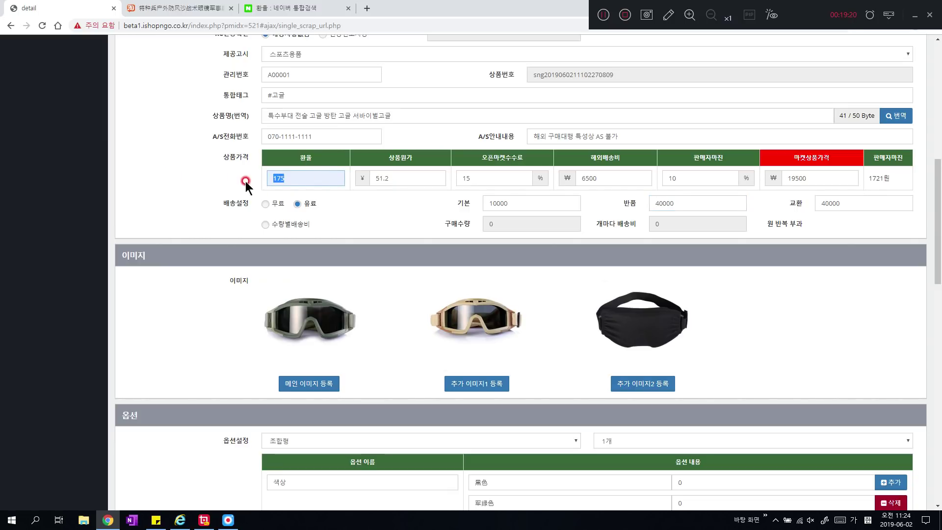
click(393, 222)
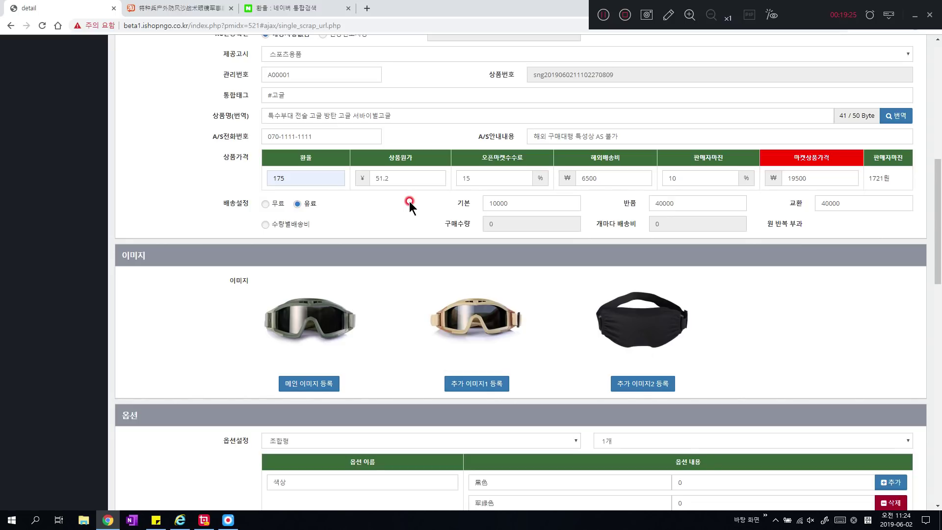
click(694, 208)
click(206, 272)
Translate the colour options and the detail page into Korean and look through the detail page content.
scroll(206, 272, down, 3)
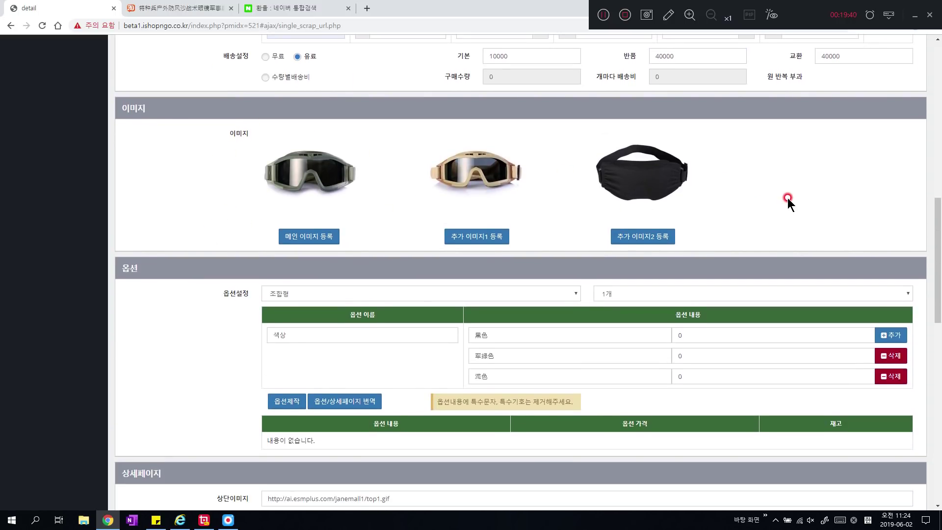
scroll(166, 337, down, 2)
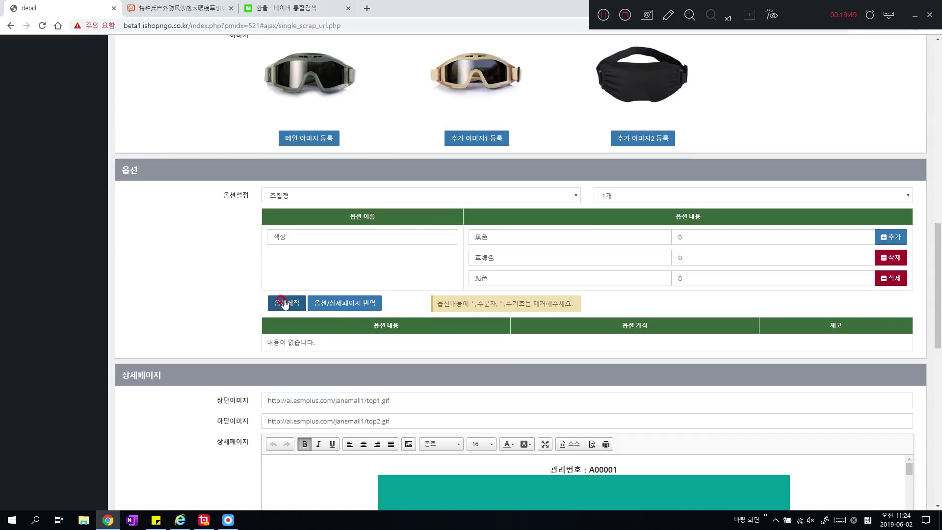
click(360, 308)
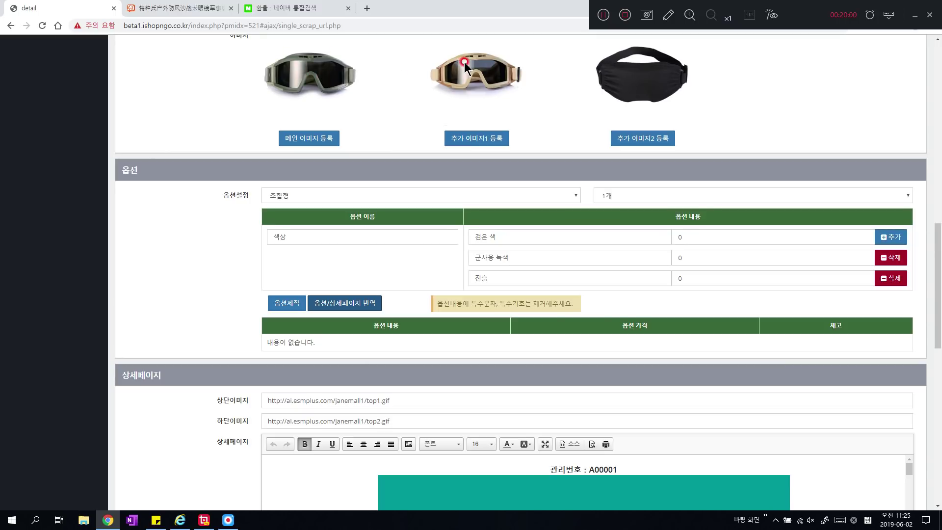
scroll(185, 241, down, 10)
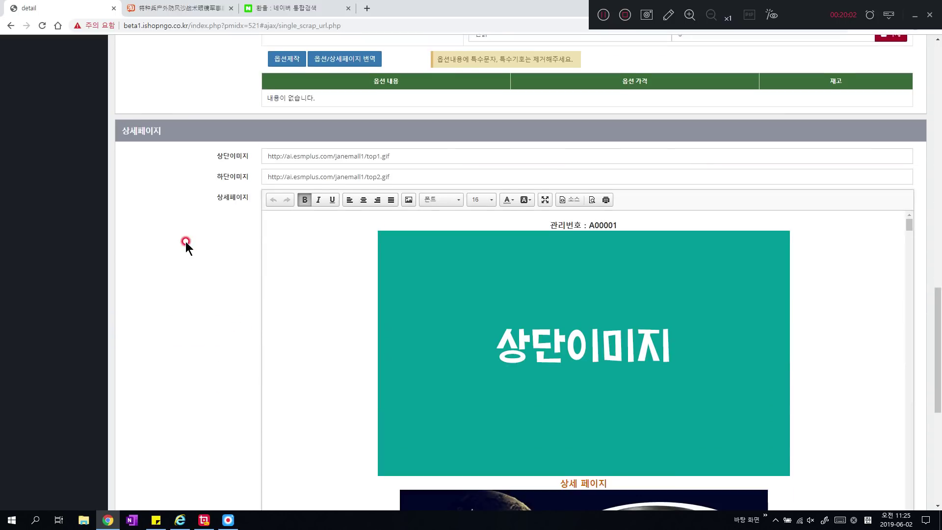
scroll(256, 258, down, 3)
scroll(336, 252, down, 10)
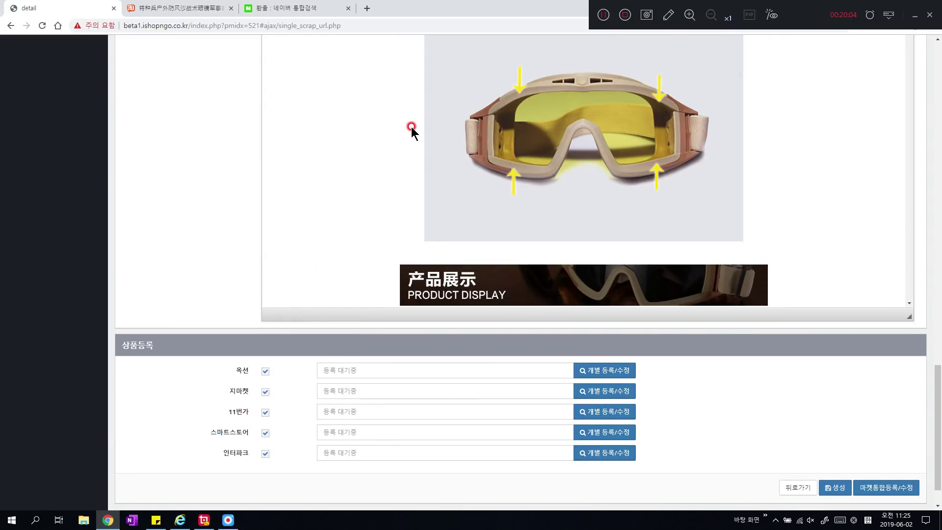
scroll(411, 126, down, 5)
scroll(408, 131, down, 2)
scroll(189, 143, up, 13)
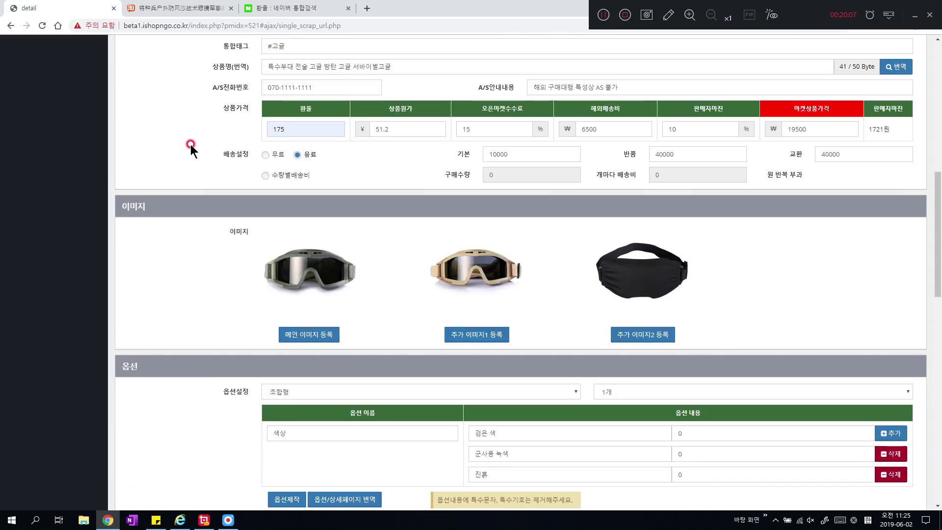
Rename the third colour option to 갈색 and the second one to 녹색.
double_click(492, 375)
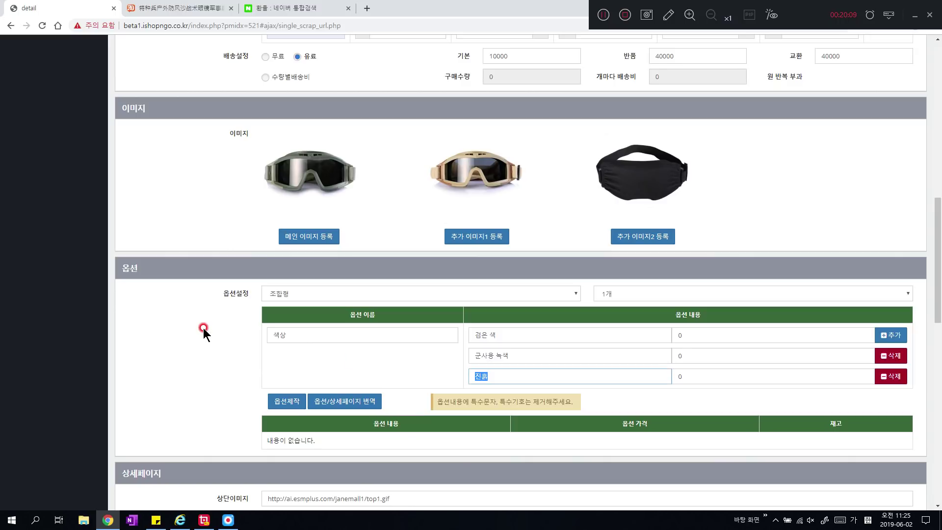
text(갈새)
drag(508, 356, 398, 353)
text(녹색)
click(219, 330)
scroll(219, 330, down, 3)
scroll(219, 330, up, 2)
Set the additional price of the 갈색 colour option to 1000.
click(713, 286)
click(710, 306)
click(705, 327)
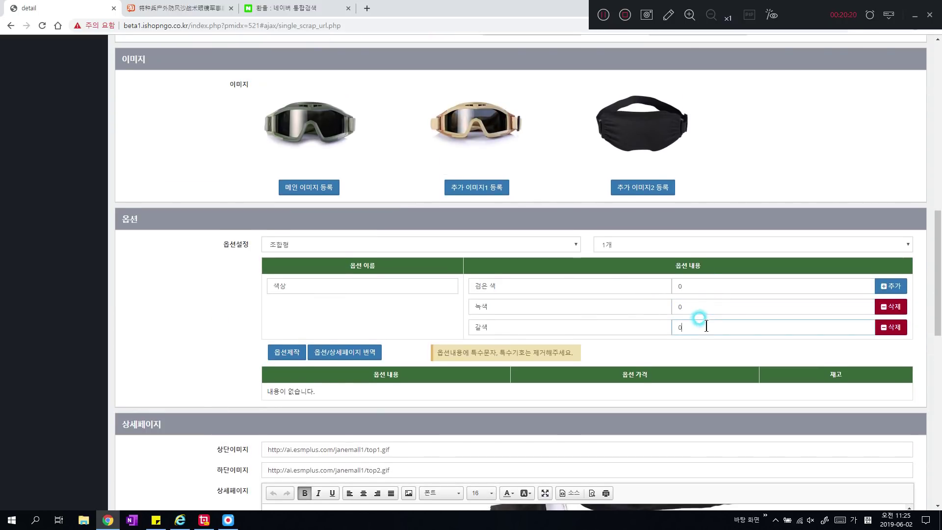
click(684, 305)
double_click(689, 285)
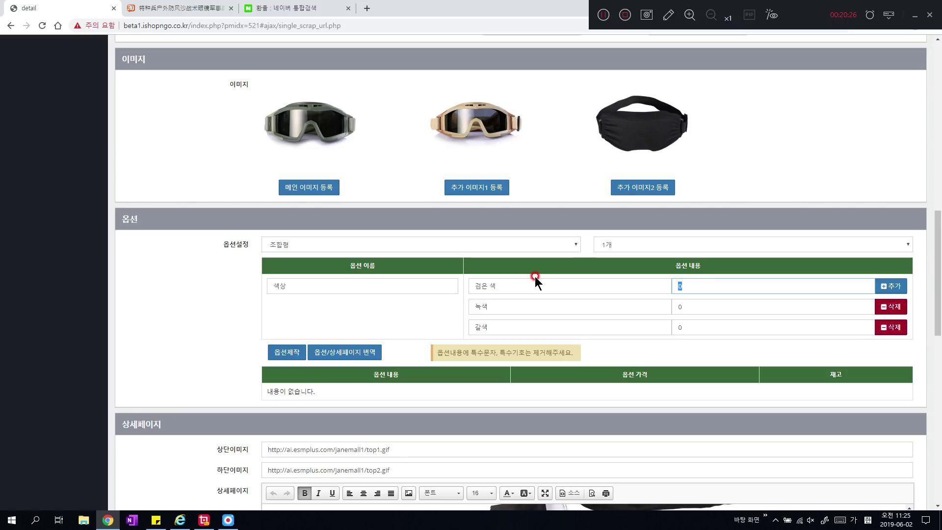
double_click(702, 327)
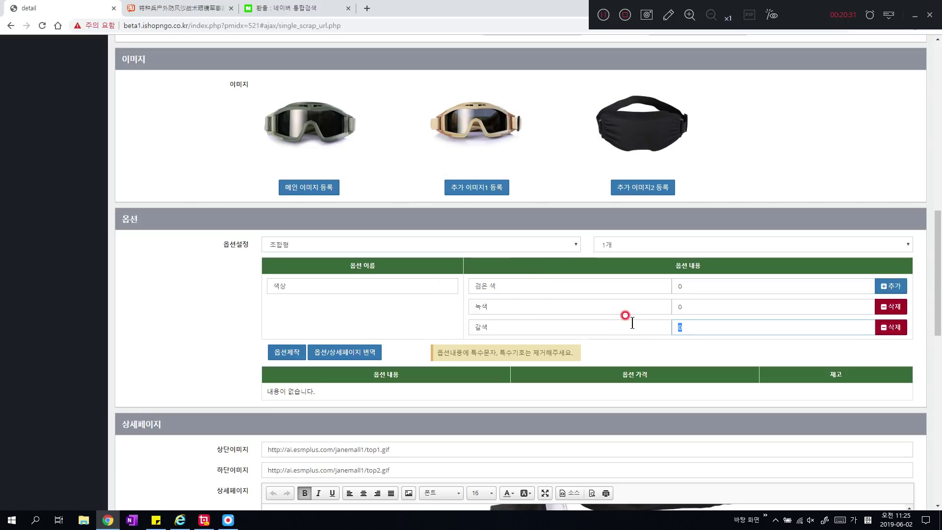
text(1000)
click(676, 343)
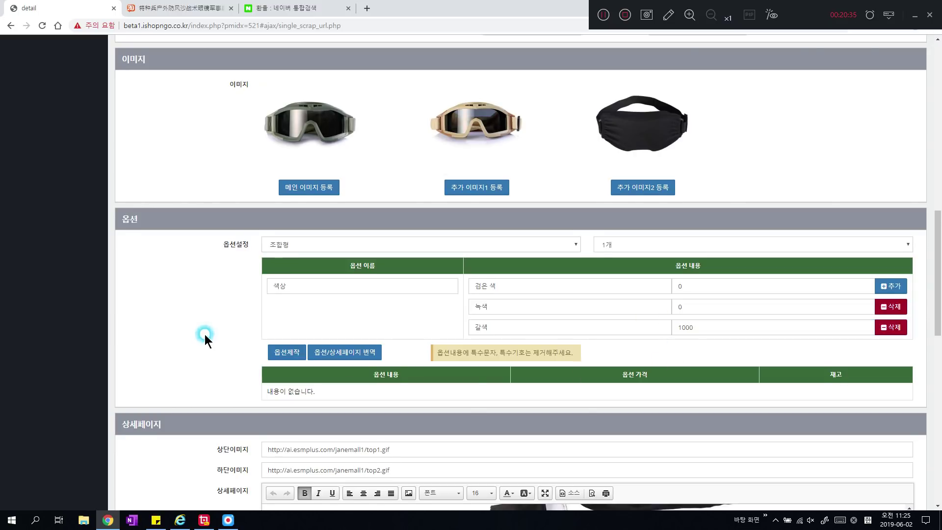
Generate the option list with prices and stock from the three colour options, agreeing to replace existing options.
scroll(204, 339, down, 1)
click(283, 304)
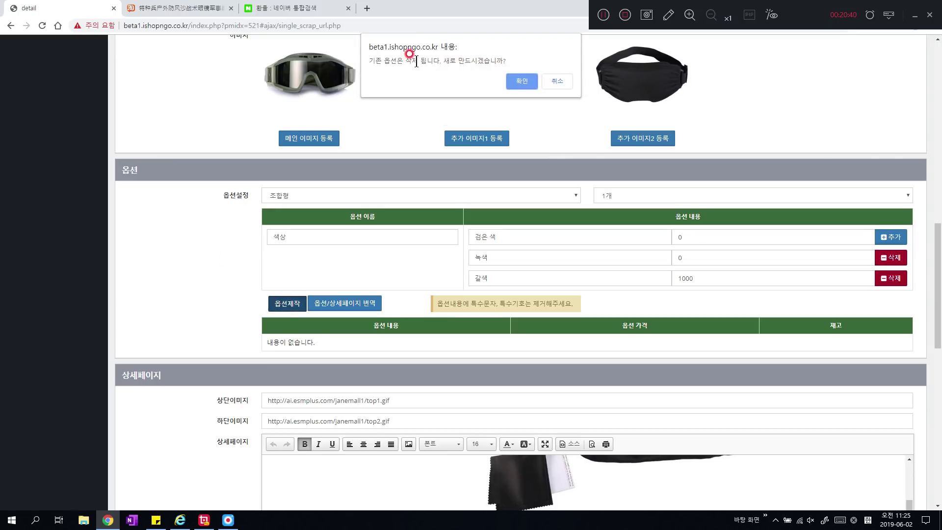
click(522, 82)
click(193, 257)
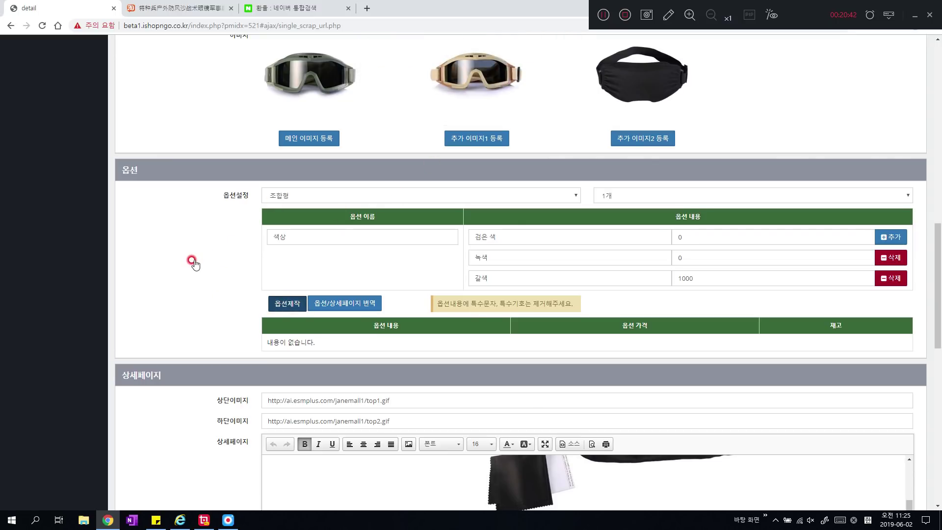
click(194, 260)
scroll(194, 260, down, 2)
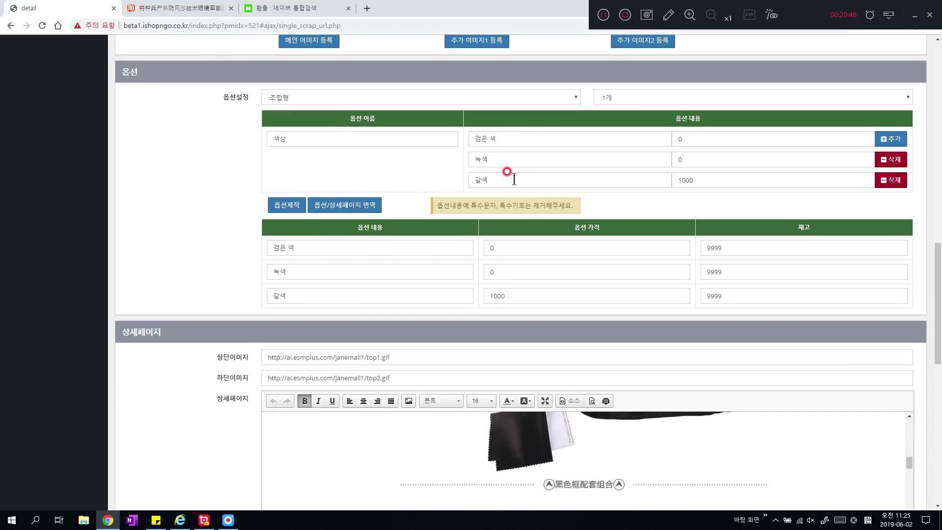
Remove the space from the black option's name so it reads 검은색, and regenerate the option list.
click(512, 142)
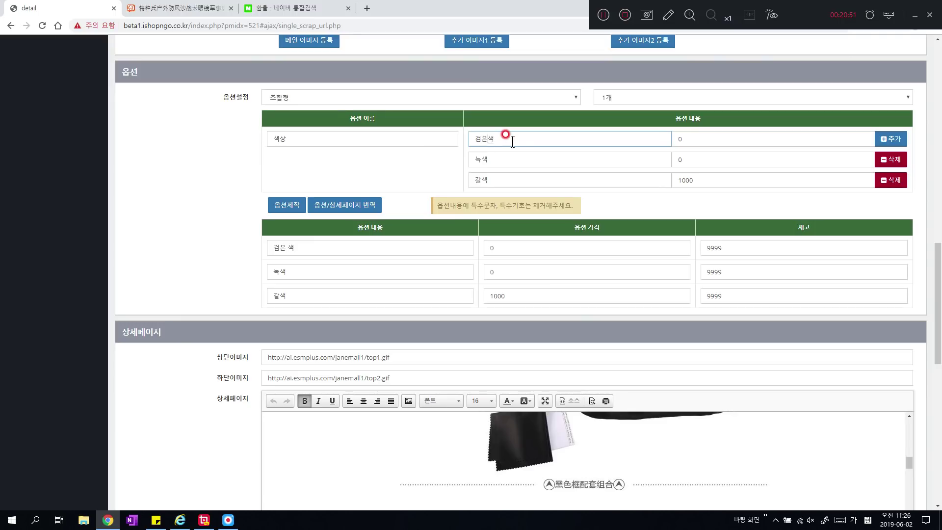
click(280, 206)
click(522, 82)
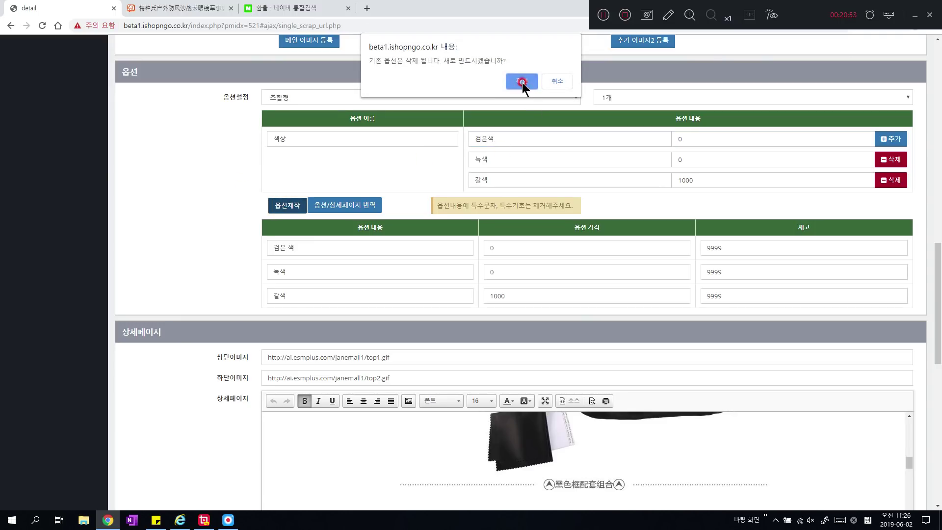
Set the stock quantity (재고) of the colour options in the generated list to 999.
click(775, 247)
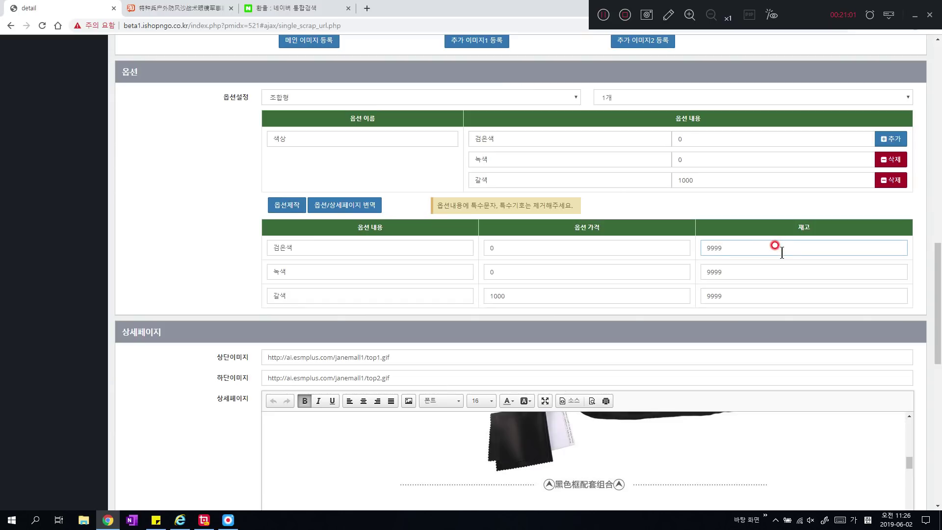
click(777, 275)
click(767, 292)
click(761, 245)
key(BackSpace)
key(BackSpace)
click(734, 268)
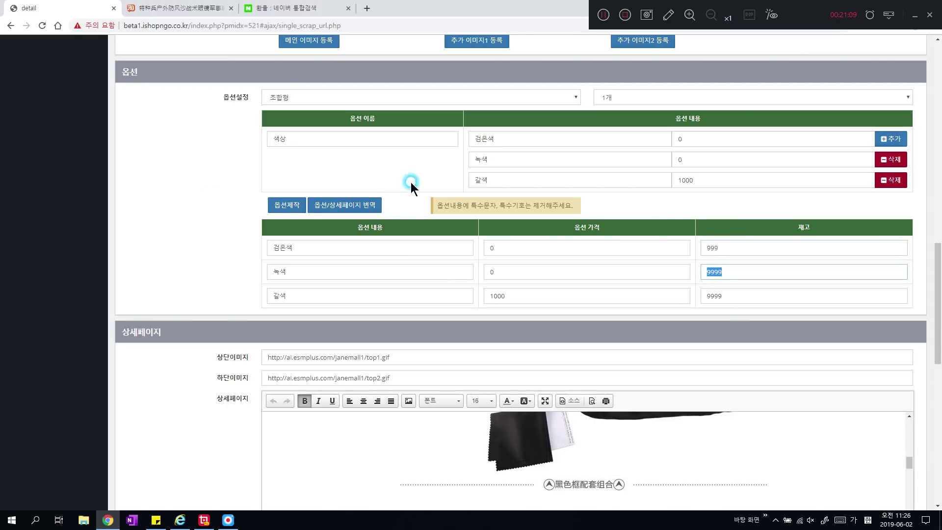
double_click(731, 296)
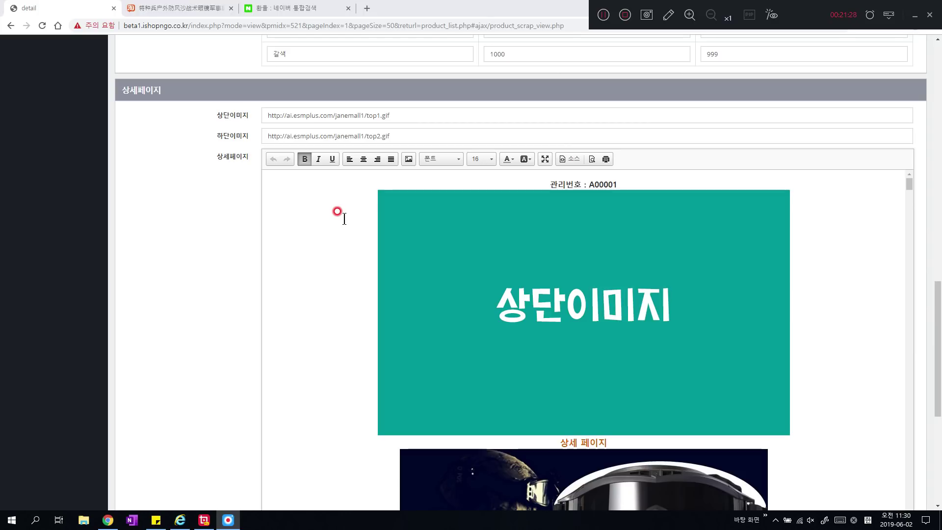
Examine the management number line at the start of the detail page and the top and bottom image address fields.
click(513, 195)
drag(544, 183, 618, 184)
click(633, 183)
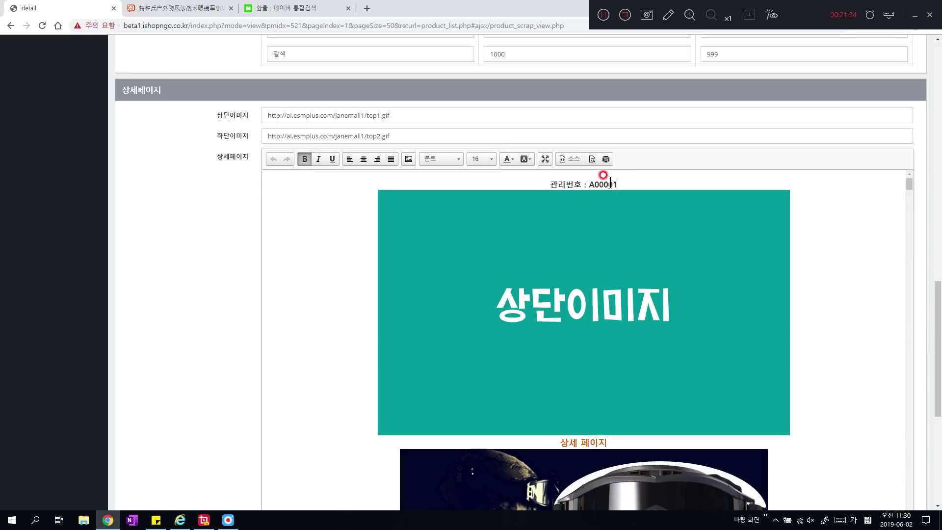
drag(650, 182, 582, 184)
click(263, 227)
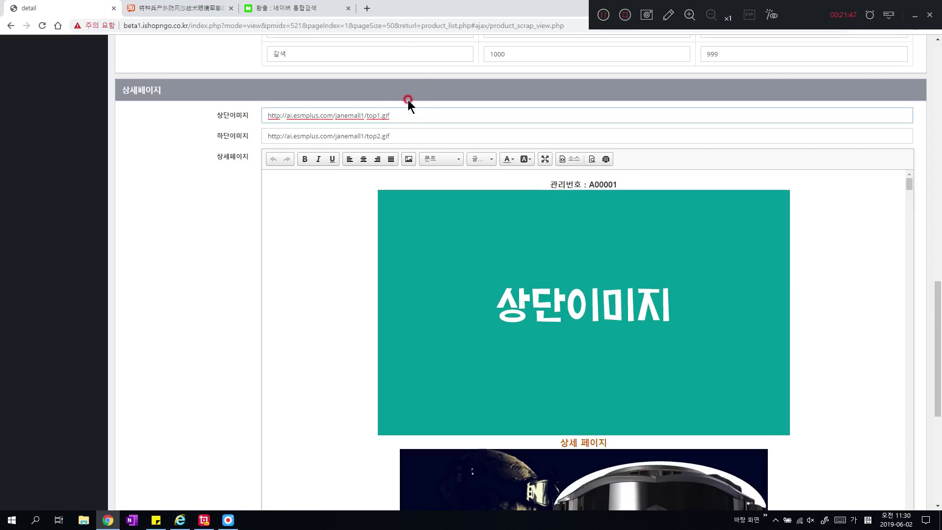
drag(405, 114, 151, 83)
drag(419, 135, 257, 111)
click(236, 181)
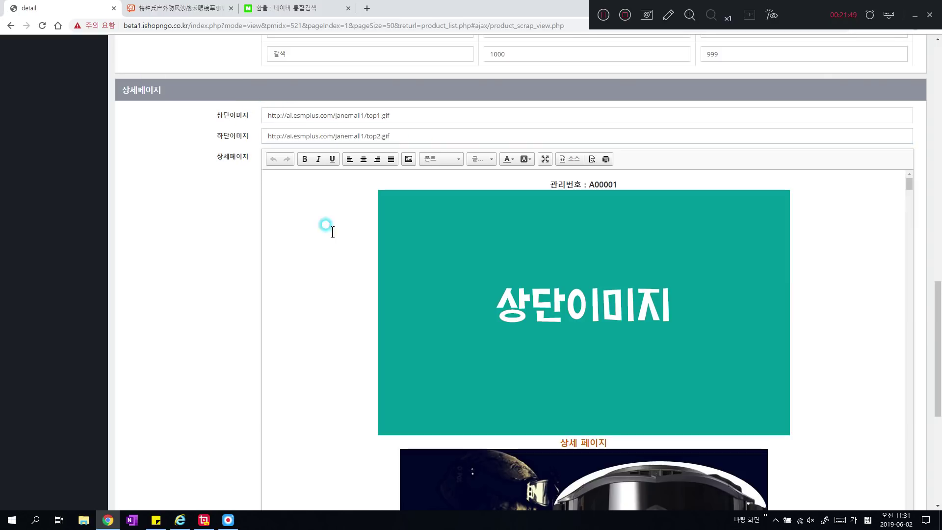
click(465, 271)
click(265, 237)
Clear the top image (상단이미지) address to check the detail page without it, and paste the same address back.
drag(400, 120, 2, 83)
key(ctrl+c)
key(Delete)
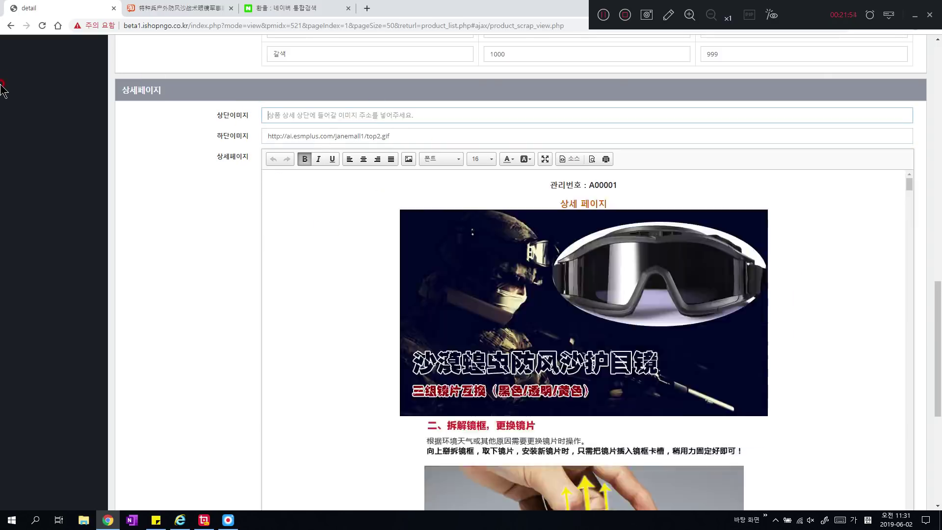
click(211, 282)
click(342, 111)
key(ctrl+v)
click(223, 276)
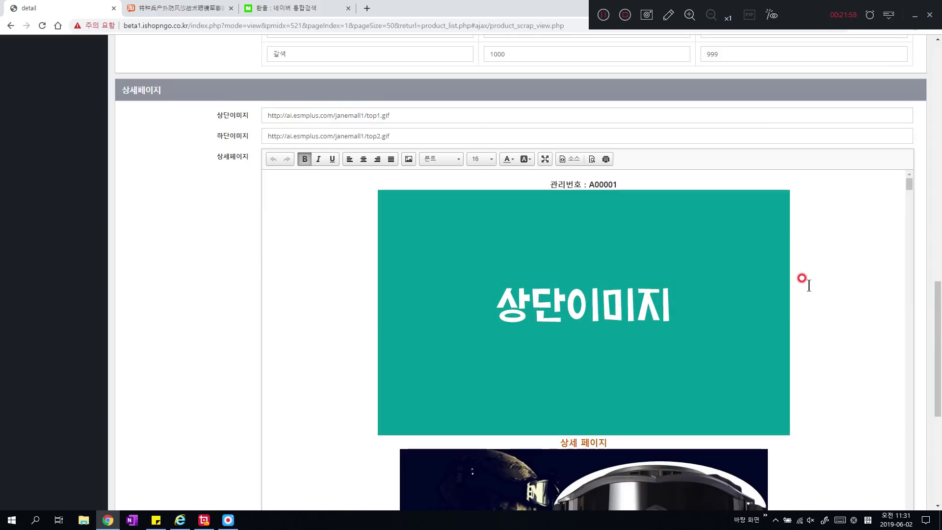
Examine the top image in the detail page, its address field, and the first collected images beneath it.
click(473, 239)
click(307, 258)
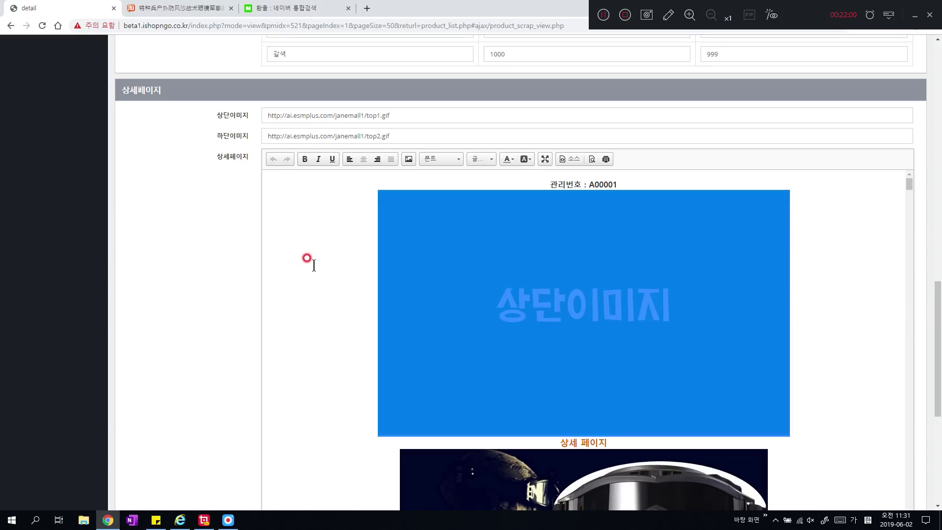
scroll(307, 258, down, 2)
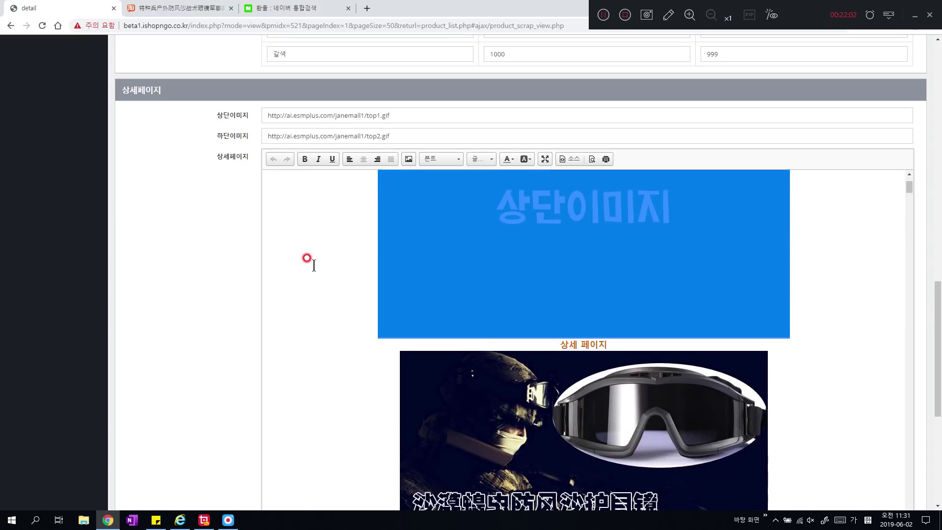
scroll(307, 258, down, 6)
scroll(307, 258, up, 5)
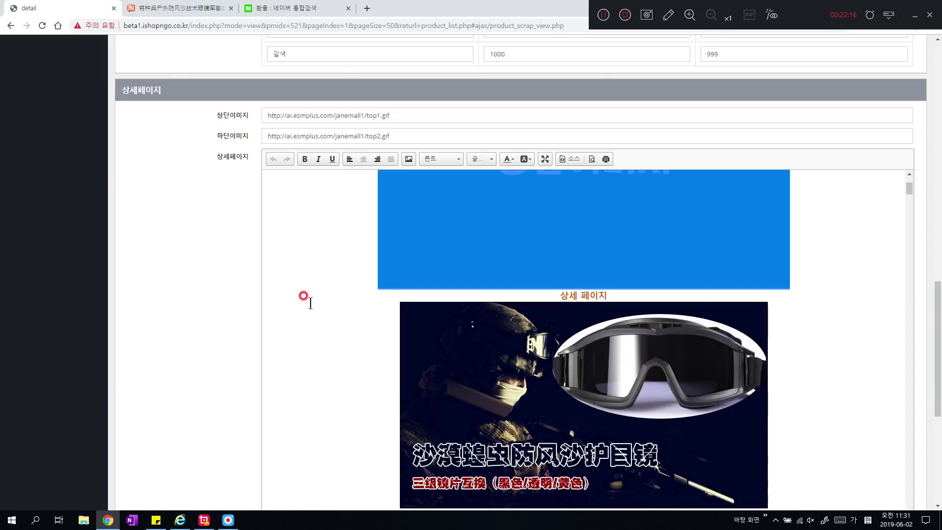
drag(300, 116, 337, 116)
click(357, 116)
drag(396, 116, 200, 104)
click(227, 229)
scroll(226, 229, down, 1)
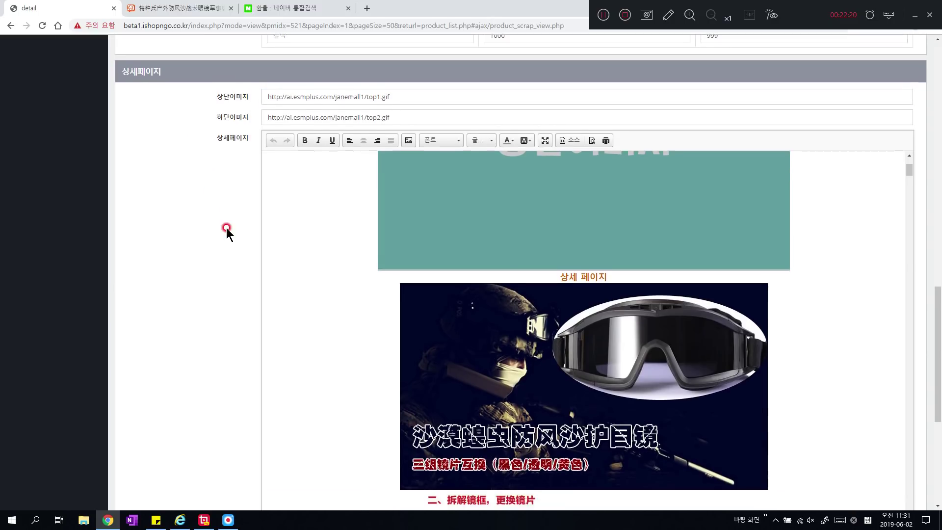
scroll(226, 229, down, 2)
scroll(322, 176, down, 2)
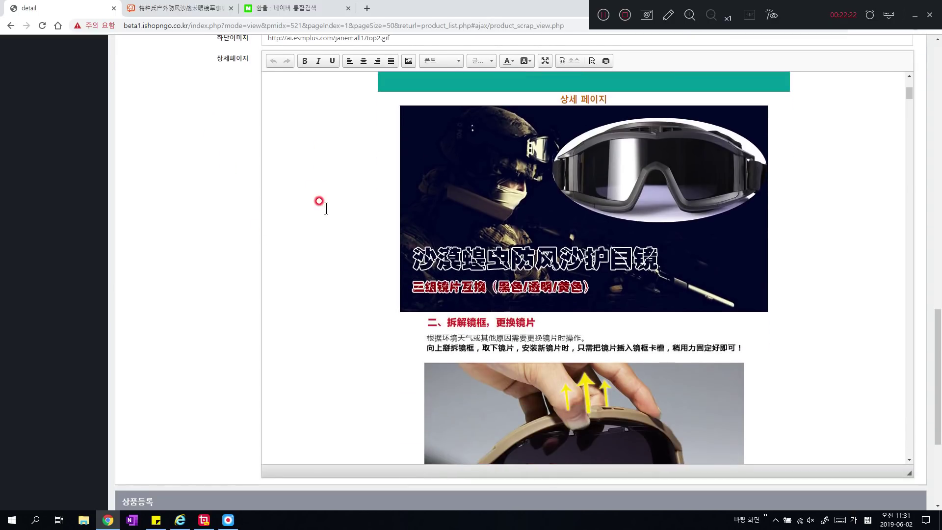
scroll(323, 205, down, 6)
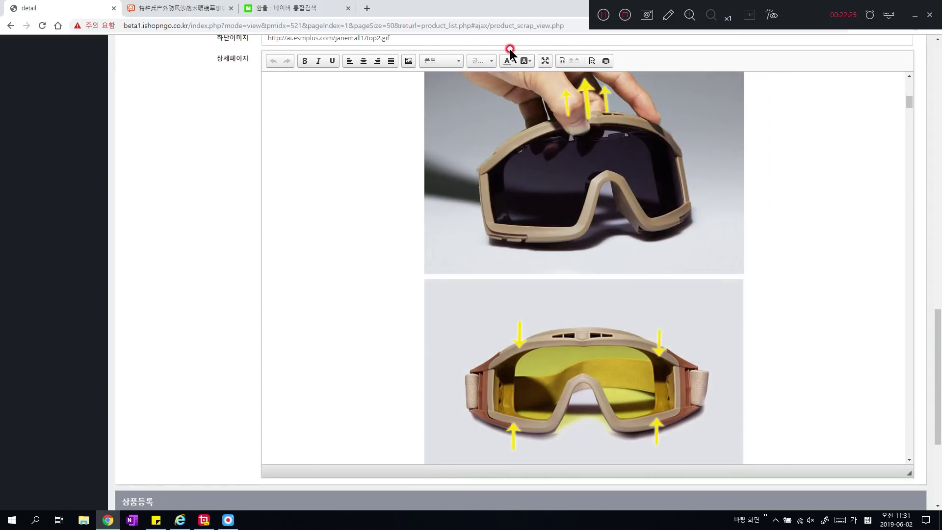
Enlarge the detail page editor to full screen and examine the collected goggles images down to the 7-day return notice.
click(544, 61)
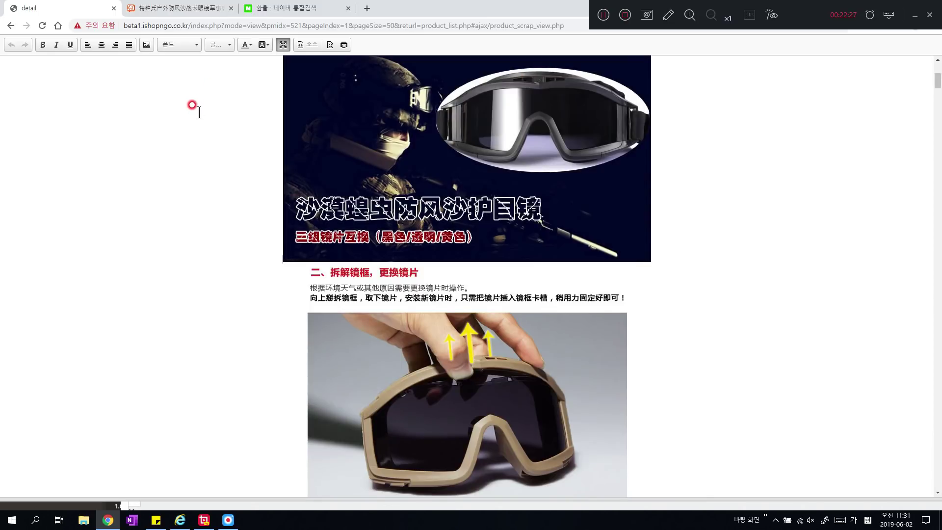
scroll(176, 228, down, 14)
scroll(182, 243, down, 20)
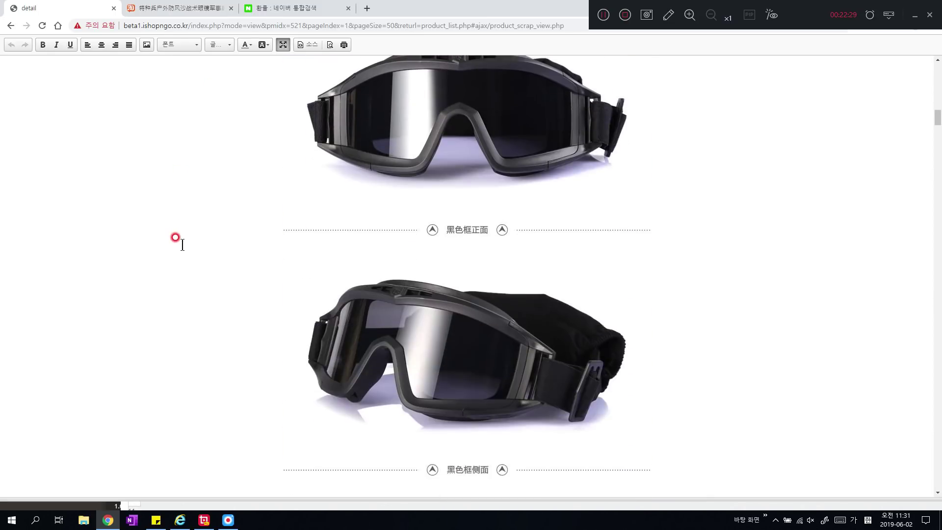
scroll(183, 252, down, 20)
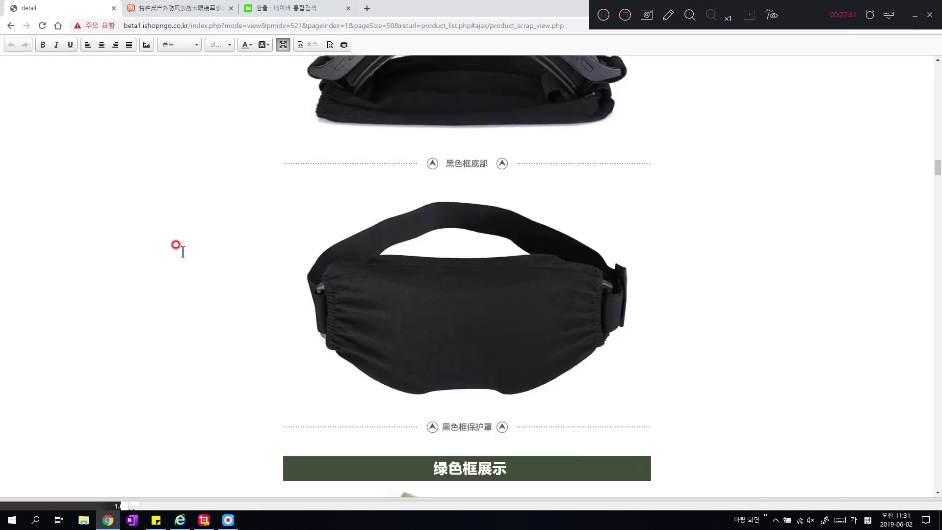
scroll(182, 252, down, 20)
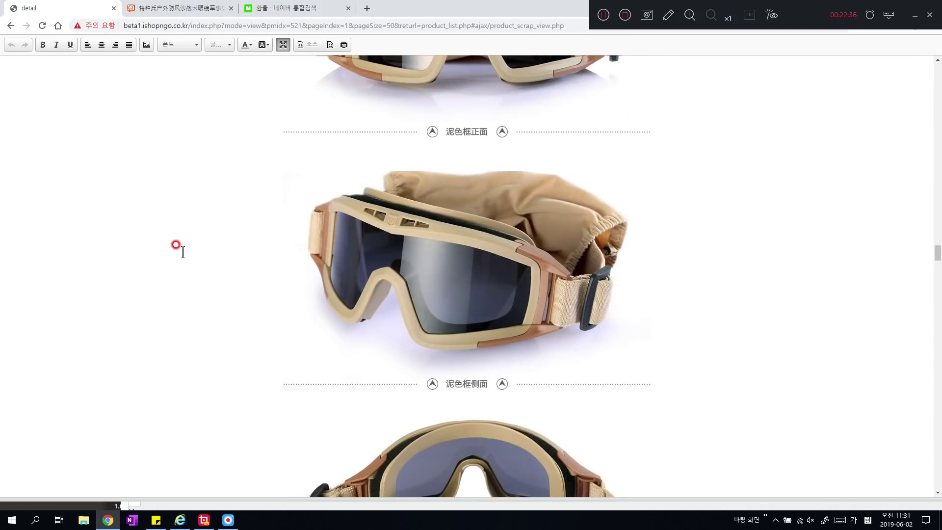
scroll(183, 251, down, 5)
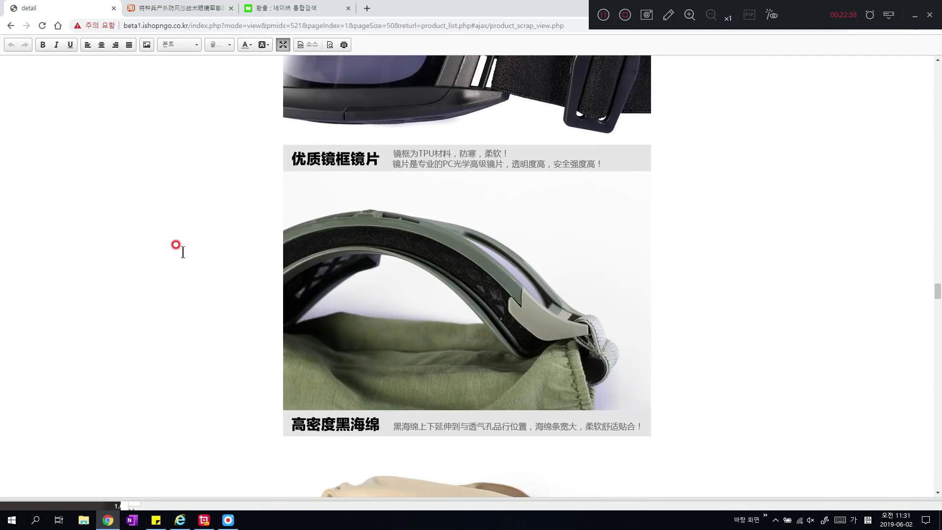
scroll(183, 251, down, 10)
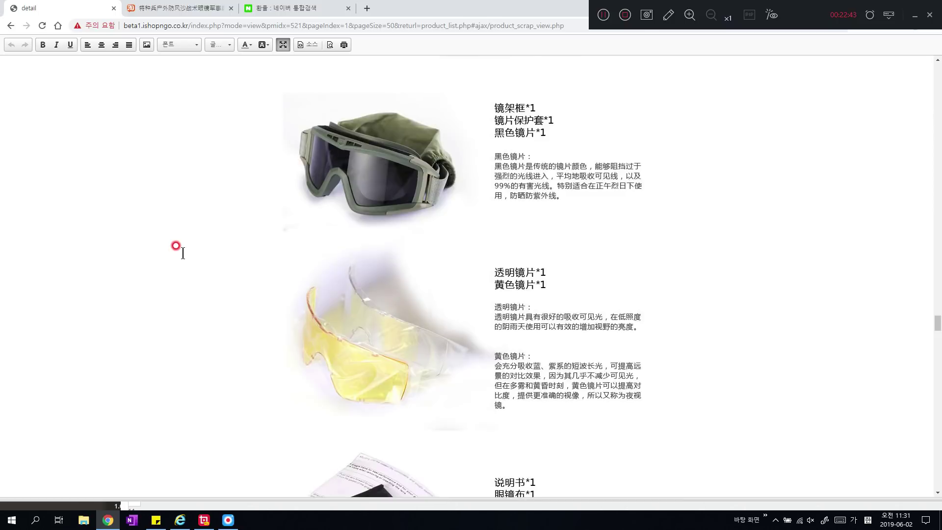
scroll(182, 252, down, 20)
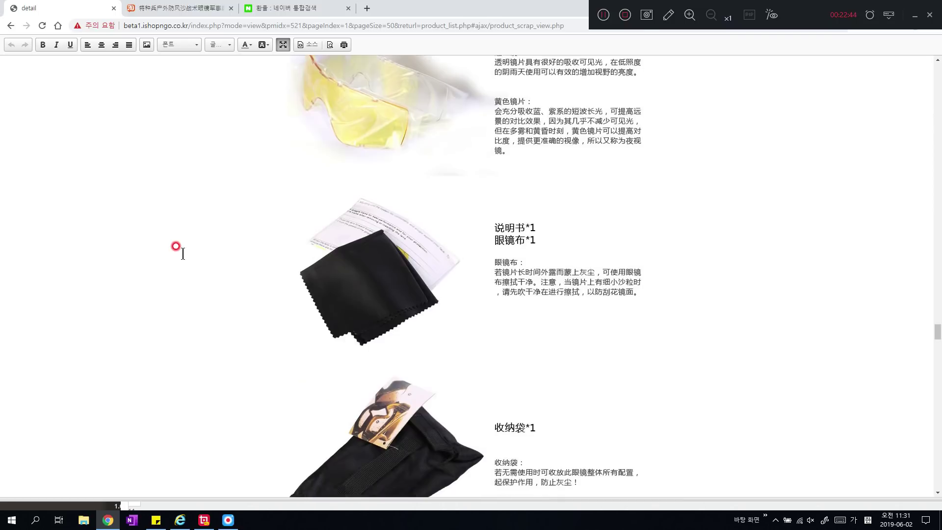
scroll(305, 253, down, 20)
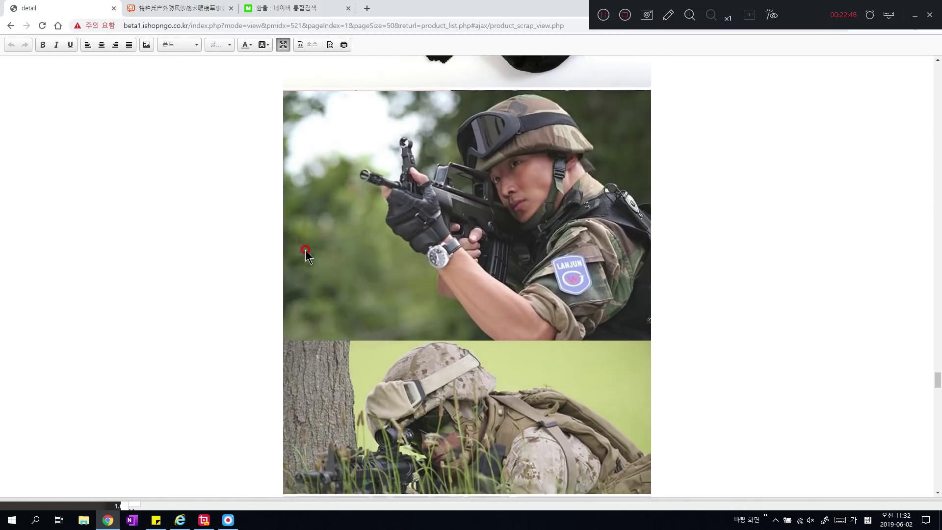
scroll(305, 253, down, 15)
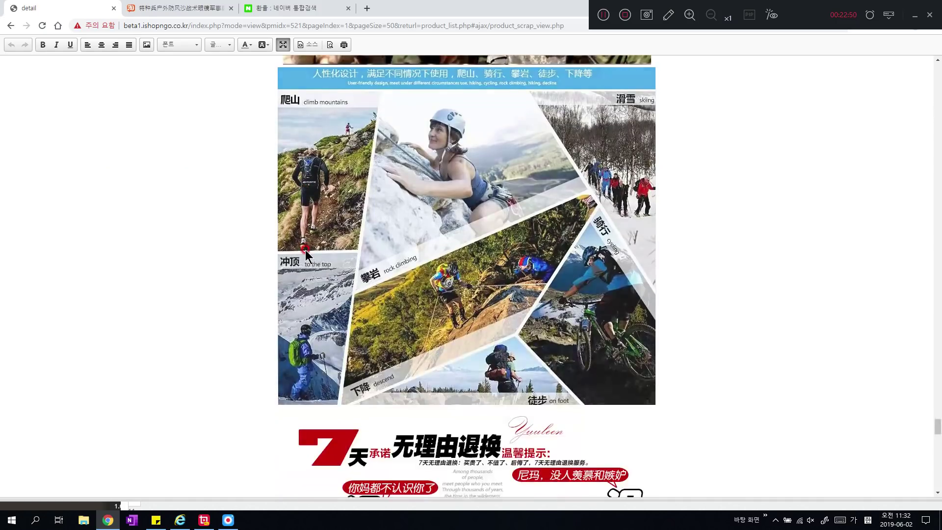
Delete the Chinese 7-day return notice image just above the 옵션 설명 heading.
scroll(638, 263, up, 5)
click(349, 231)
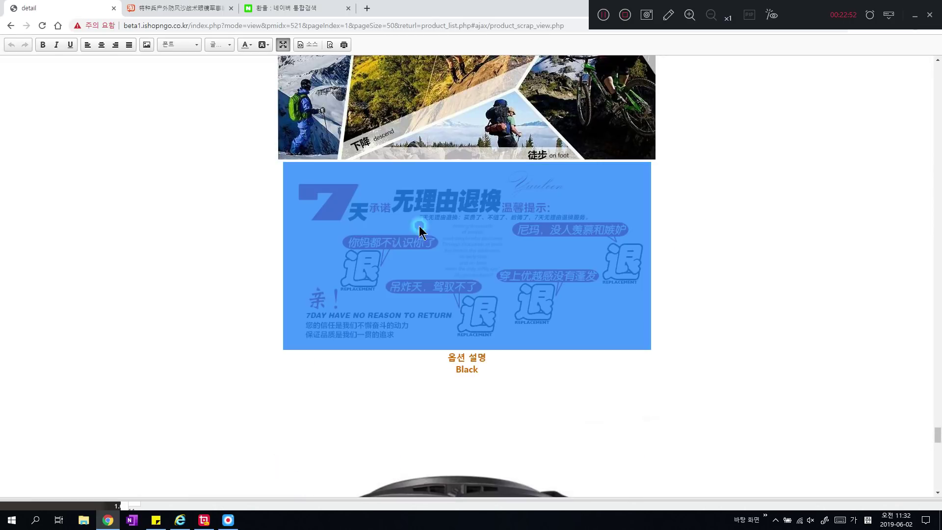
click(692, 275)
click(380, 231)
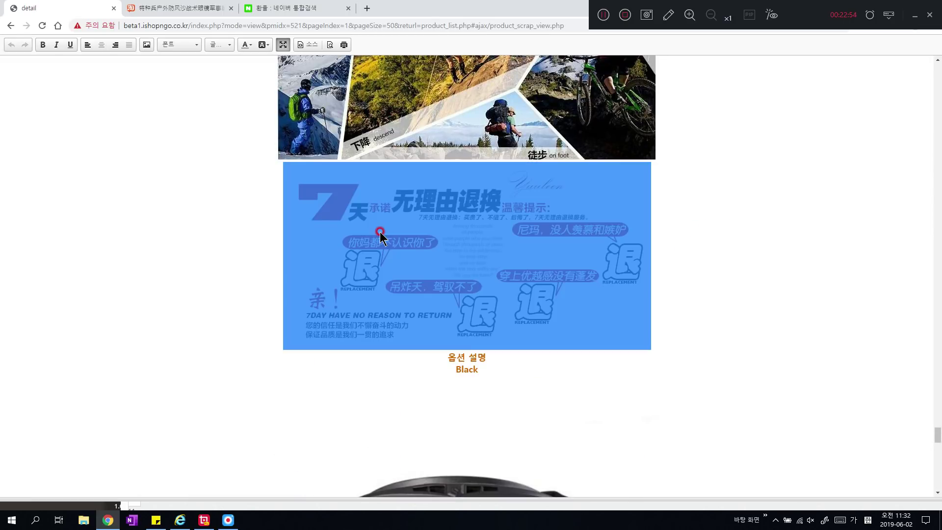
key(Delete)
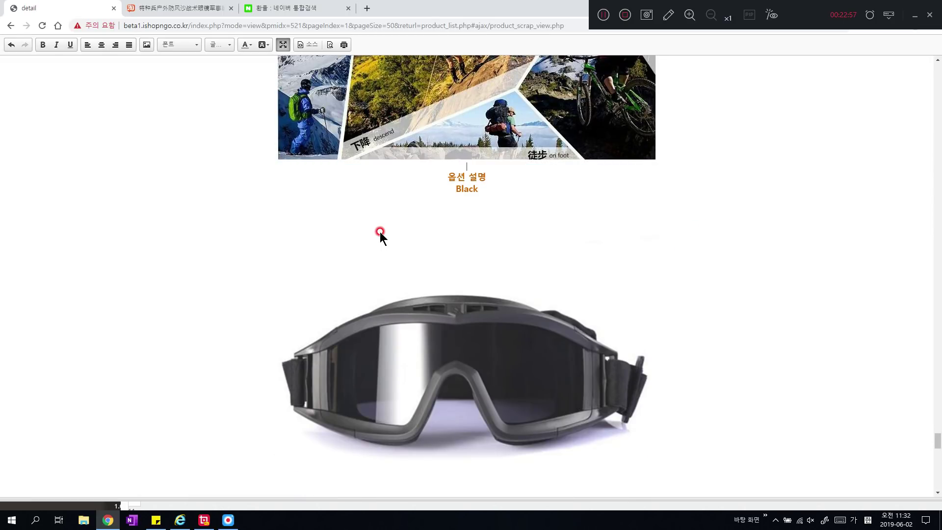
Examine the option images and the bottom image (하단이미지) at the end of the detail page, and return to 옵션 설명.
scroll(380, 232, up, 2)
scroll(379, 232, down, 10)
scroll(380, 232, down, 15)
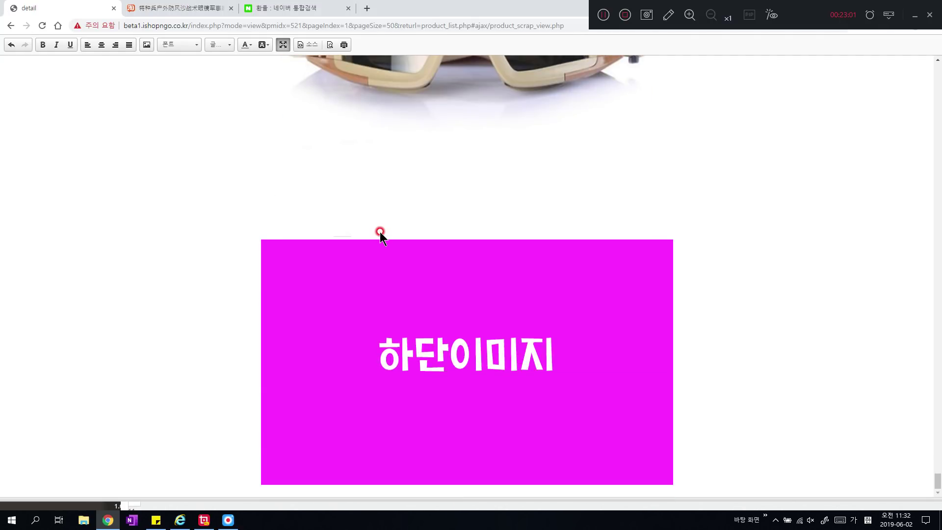
drag(769, 311, 139, 325)
scroll(166, 328, up, 14)
scroll(166, 330, up, 15)
scroll(468, 331, down, 3)
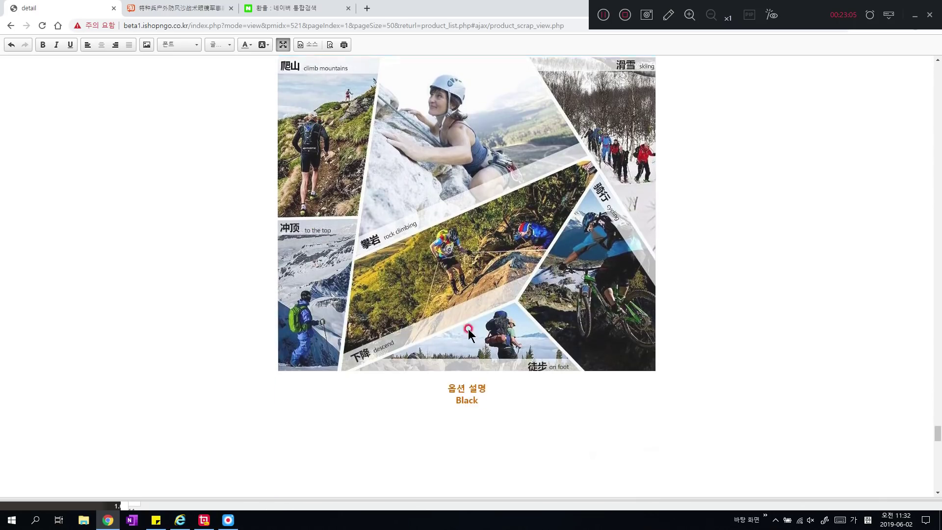
Add blank space below the 옵션 설명 heading and replace the Black heading with 검정색.
click(484, 385)
text(₩)
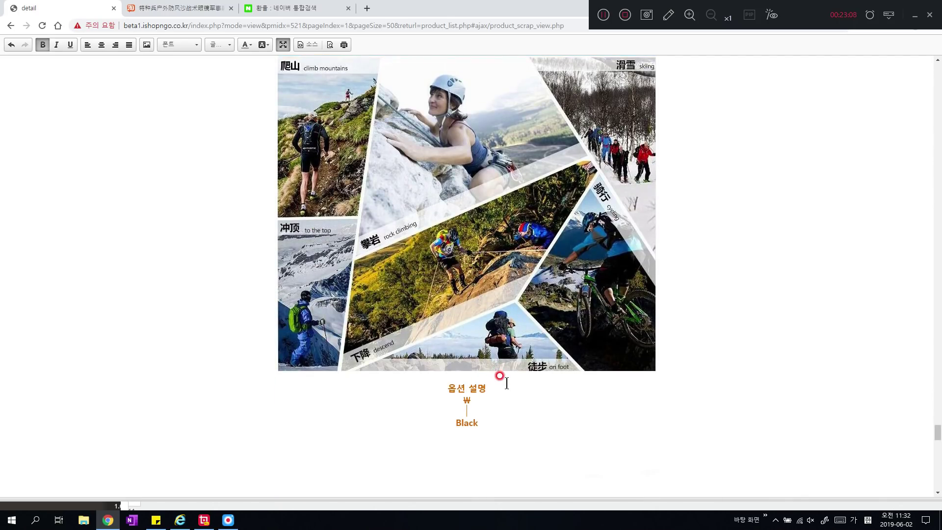
key(Return)
scroll(532, 382, down, 4)
drag(452, 238, 498, 240)
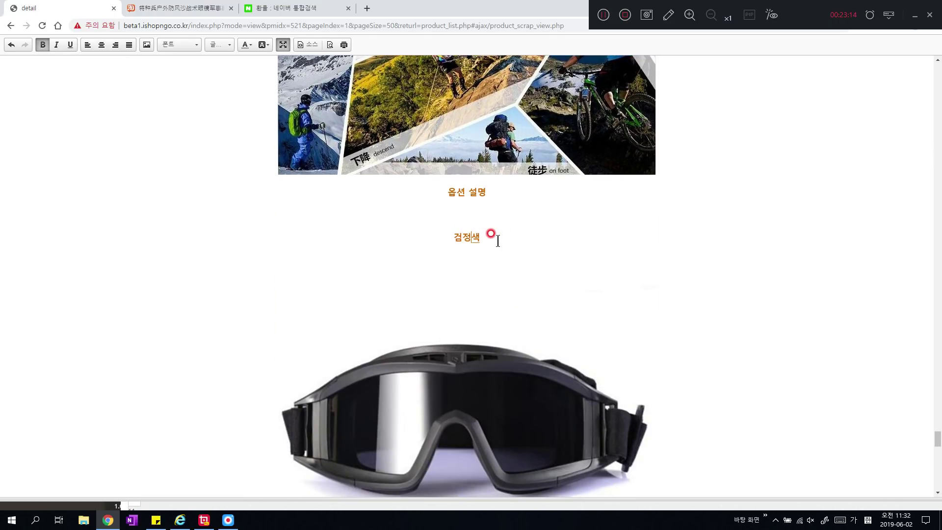
Leave the full-screen editor and change the black goggles' heading to 검은색 to match the option list.
drag(937, 441, 883, 74)
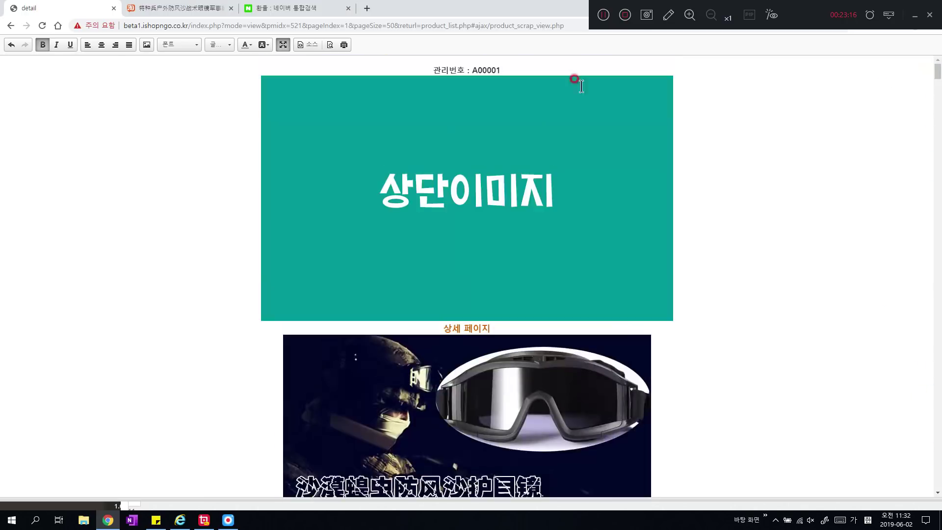
click(283, 45)
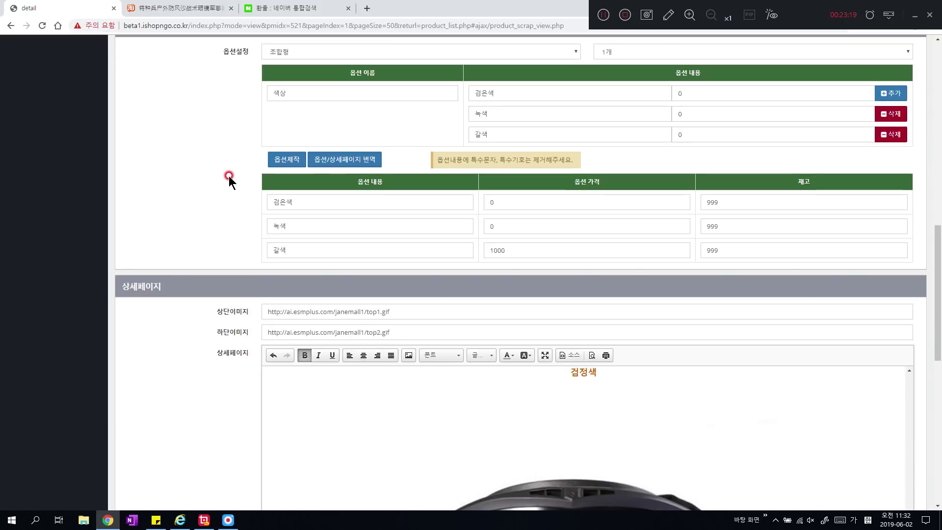
scroll(228, 175, down, 4)
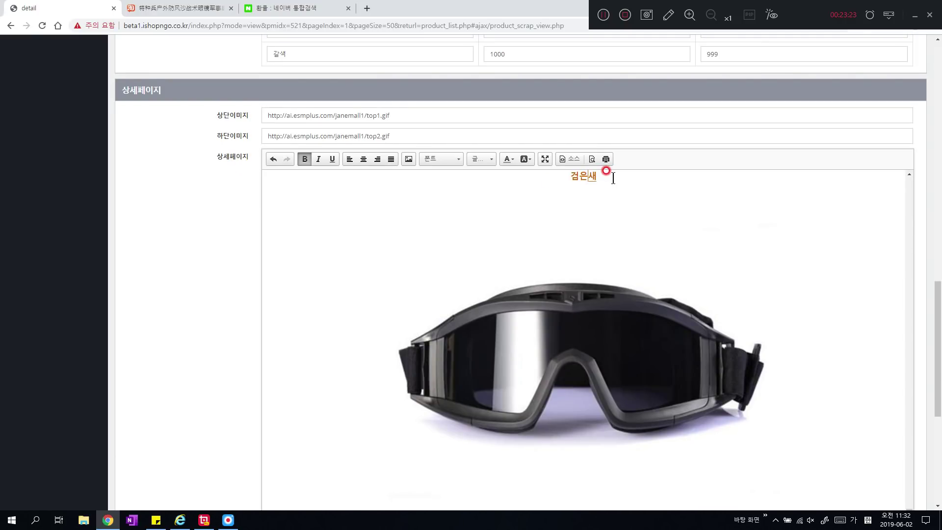
Set the 옵션 설명 and 검은색 headings to font size 48 and add a blank line above 옵션 설명.
drag(607, 173, 598, 260)
click(568, 207)
scroll(568, 207, up, 1)
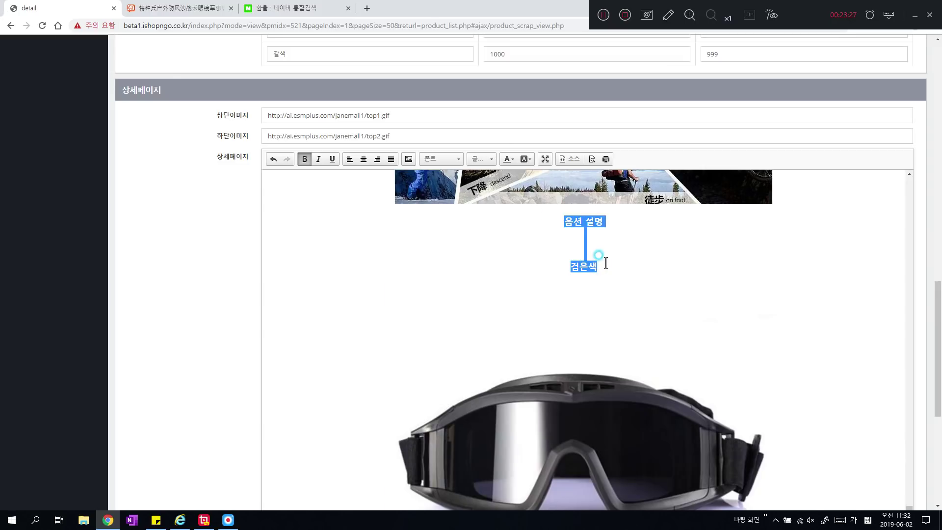
click(309, 163)
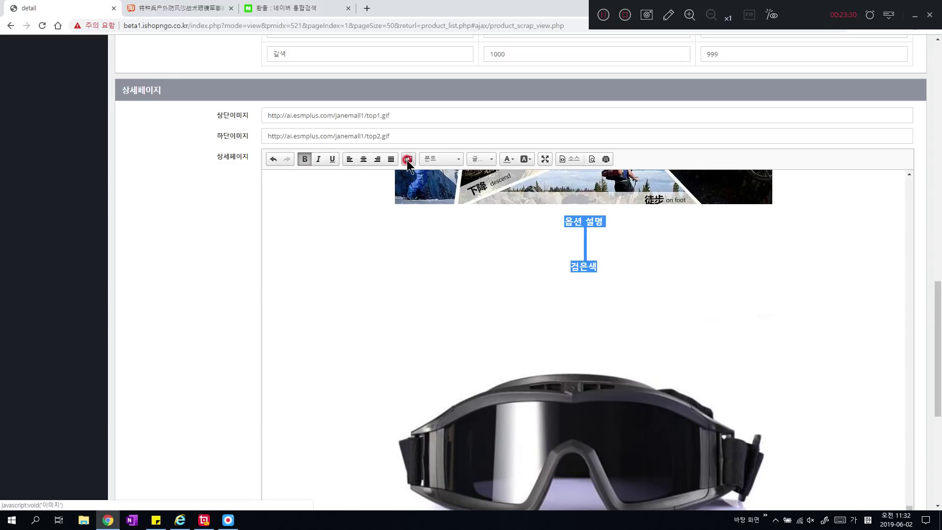
click(436, 158)
click(481, 158)
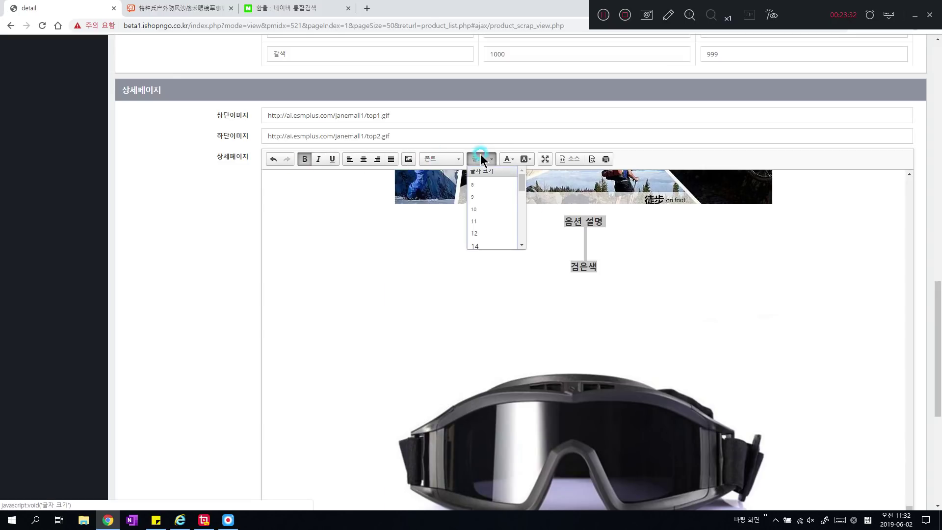
click(487, 244)
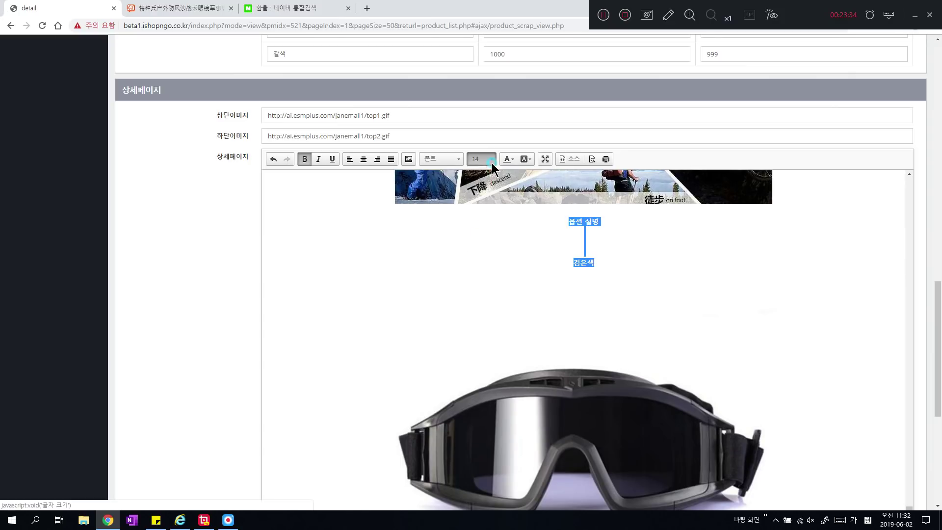
click(491, 160)
scroll(486, 221, down, 5)
click(483, 197)
click(532, 274)
click(525, 220)
key(Return)
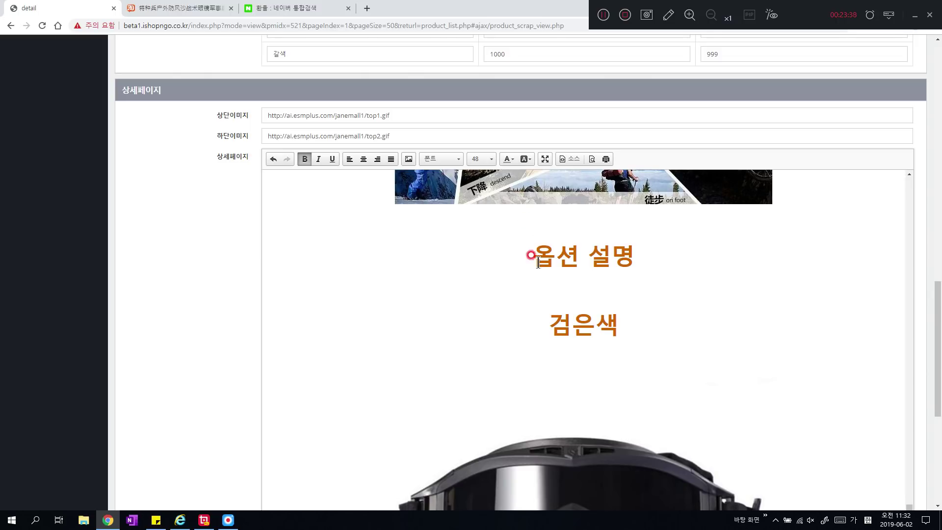
Copy the large 검은색 heading and paste it over the heading above the green goggles.
scroll(672, 318, down, 1)
scroll(662, 279, down, 2)
scroll(653, 290, down, 3)
scroll(638, 319, up, 5)
drag(620, 275, 552, 278)
key(ctrl+c)
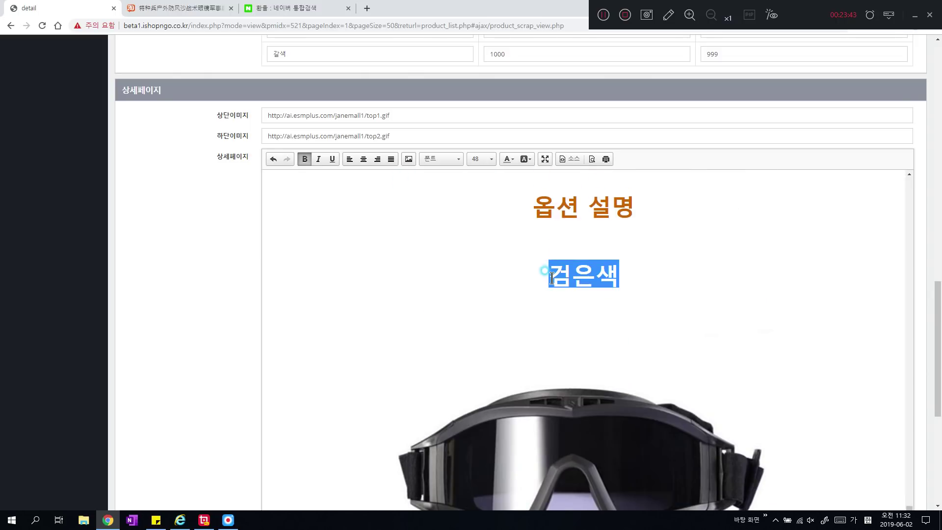
scroll(603, 342, down, 6)
drag(557, 344, 622, 345)
key(ctrl+v)
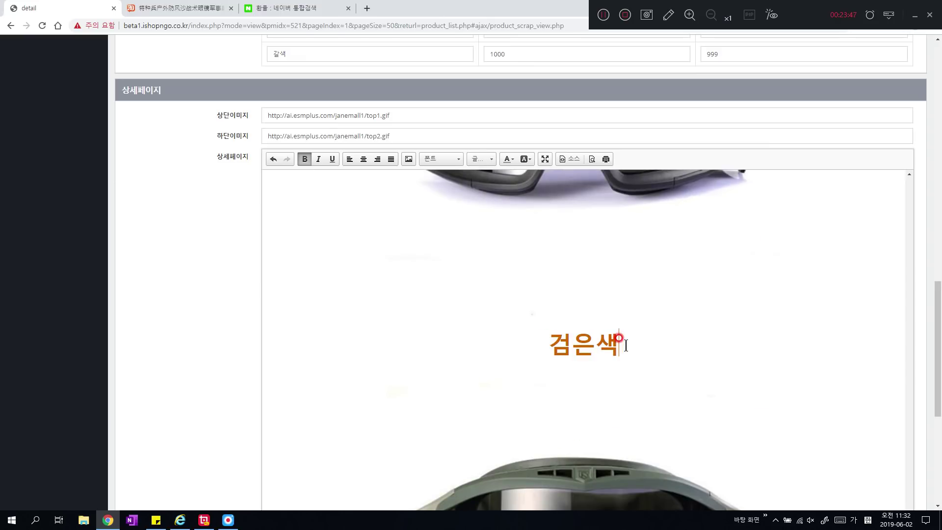
Change the pasted heading above the green goggles to 녹색.
click(597, 343)
key(BackSpace)
key(BackSpace)
text(녹)
scroll(614, 344, down, 8)
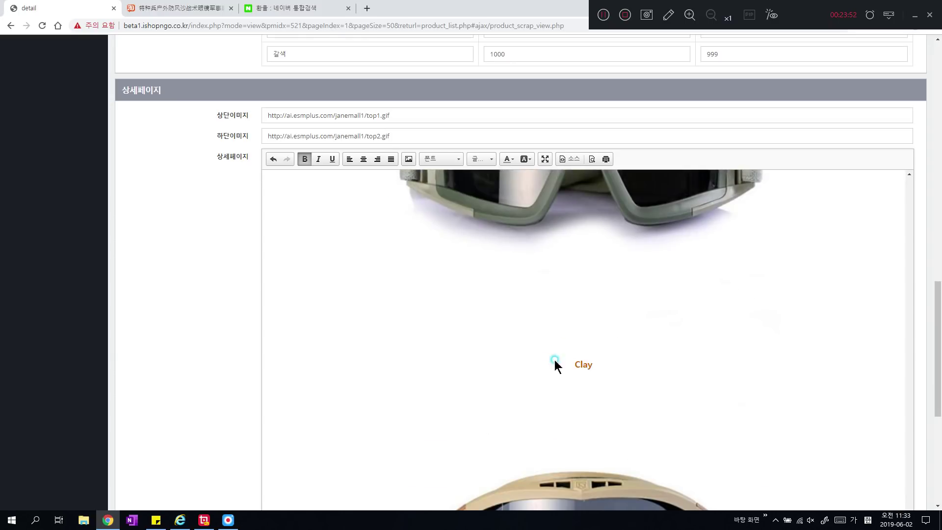
scroll(545, 353, up, 5)
click(599, 358)
click(782, 337)
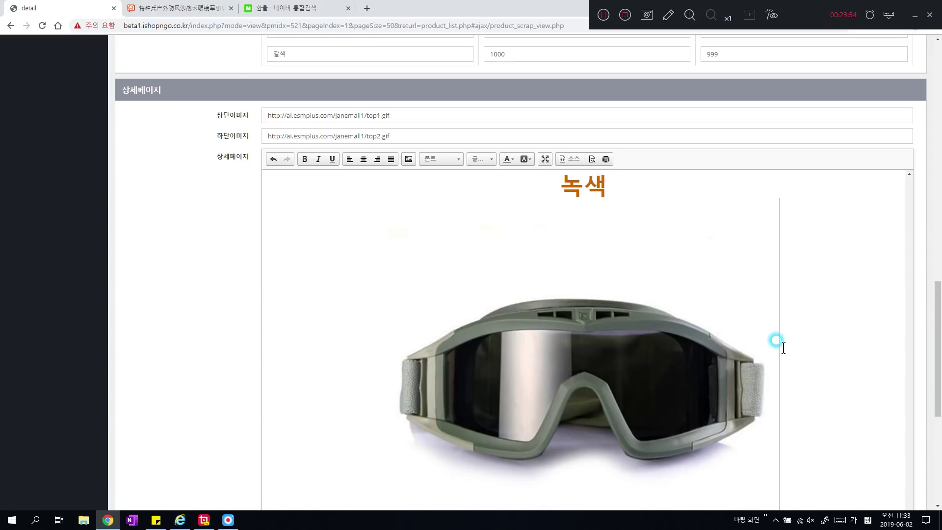
Replace the Clay heading above the tan goggles with the copied large heading and change its text to 갈색.
scroll(772, 348, down, 7)
double_click(595, 253)
key(ctrl+b)
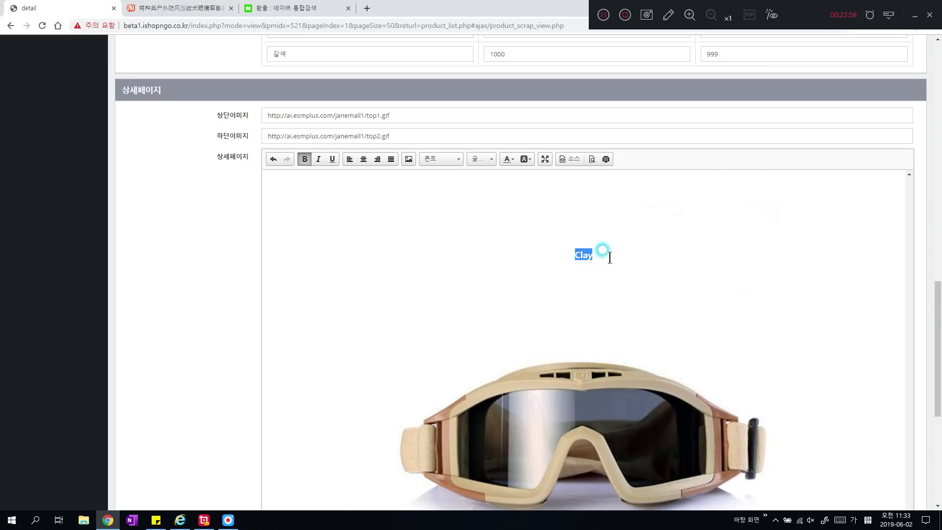
key(ctrl+v)
drag(599, 255, 469, 250)
text(갈색)
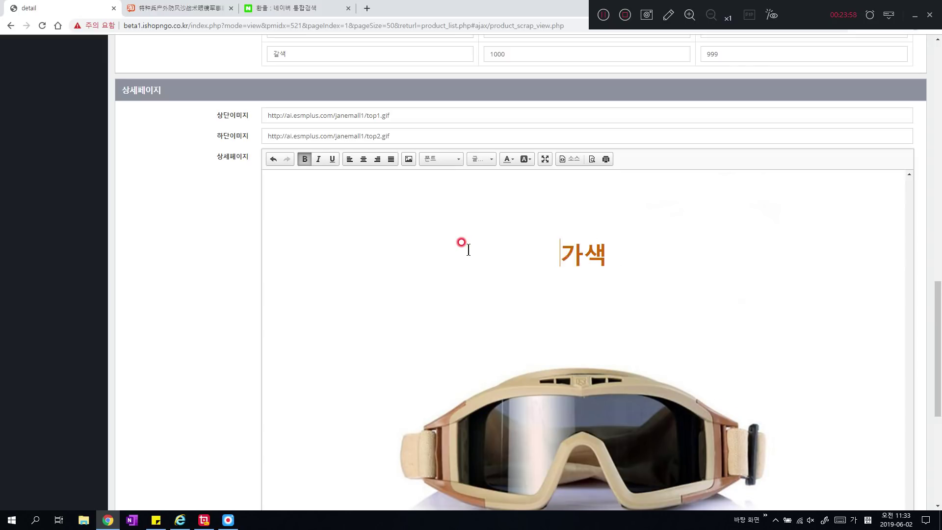
key(BackSpace)
key(Delete)
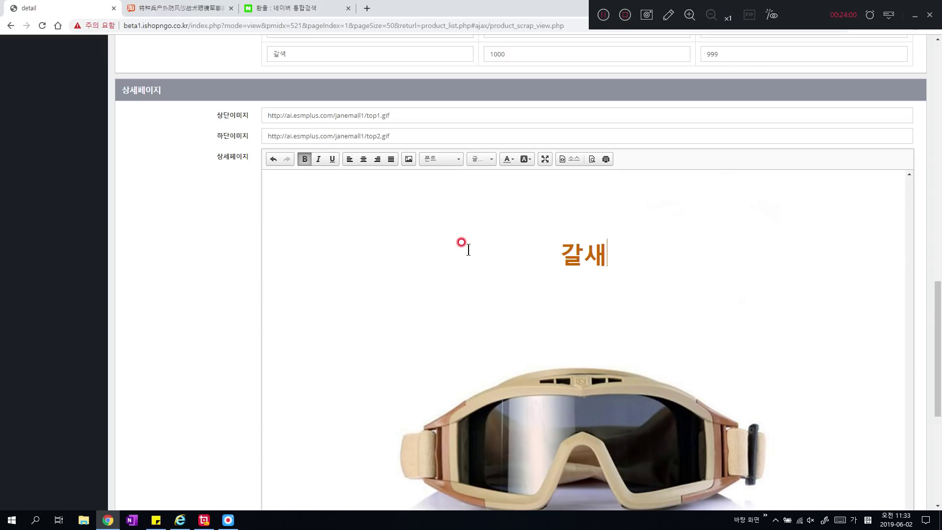
key(BackSpace)
text(색)
Add a blank line between the 관리번호 line and the 상단이미지 banner at the start of the detail page.
scroll(330, 300, down, 6)
click(572, 248)
click(800, 286)
scroll(819, 374, up, 11)
scroll(819, 375, down, 20)
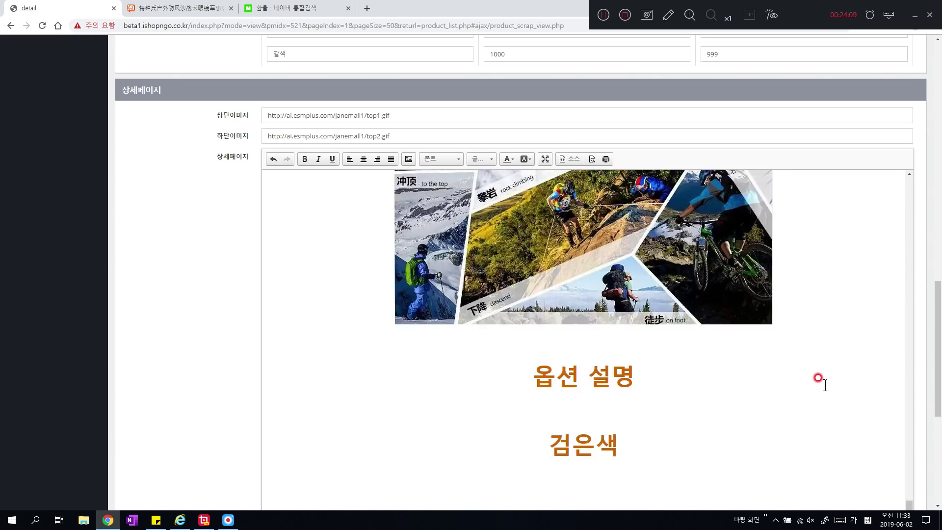
scroll(820, 383, up, 6)
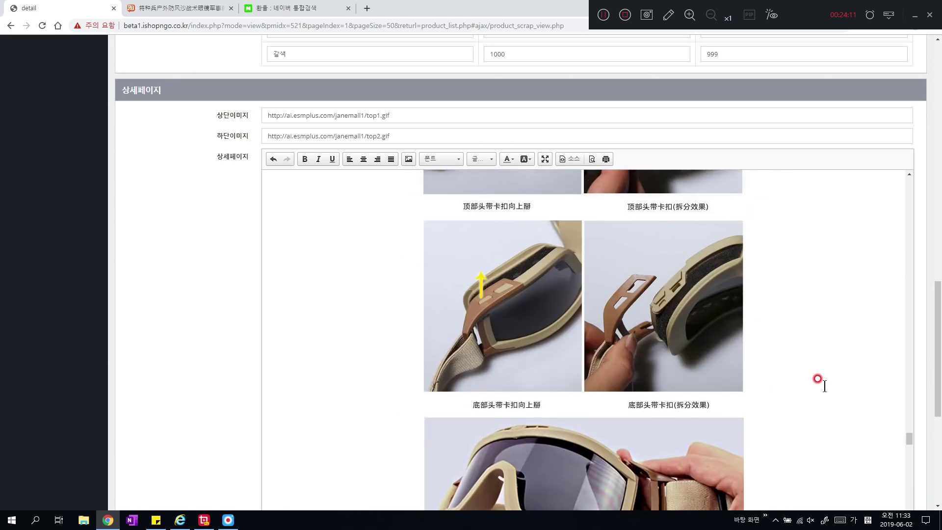
drag(908, 419, 891, 179)
click(635, 183)
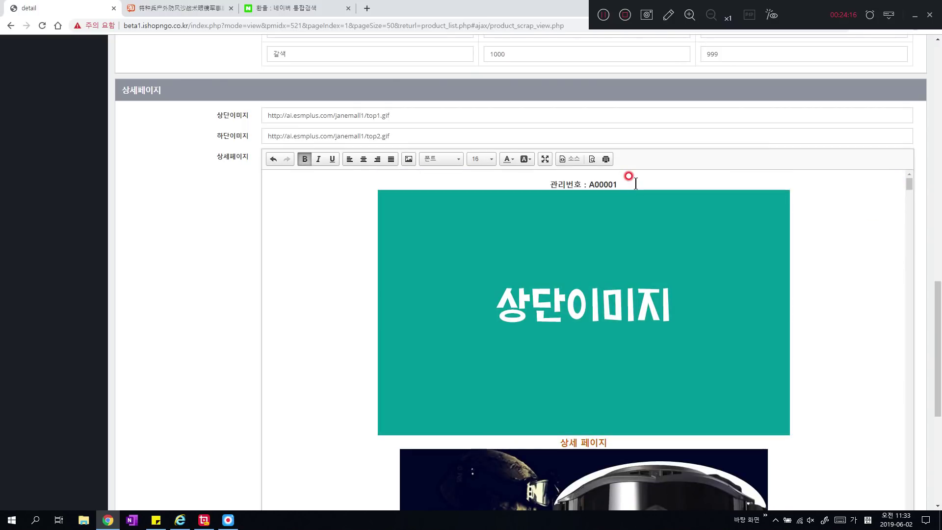
key(Return)
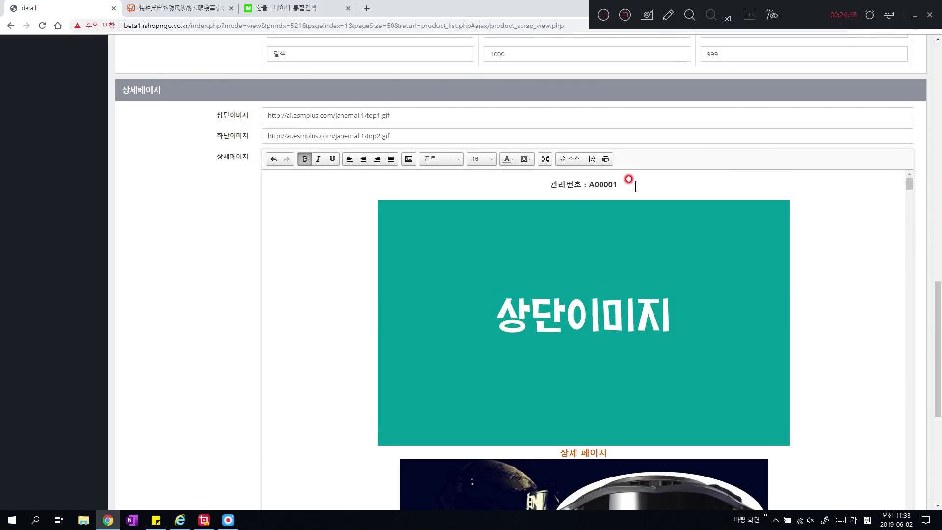
scroll(528, 319, down, 2)
drag(534, 352, 606, 353)
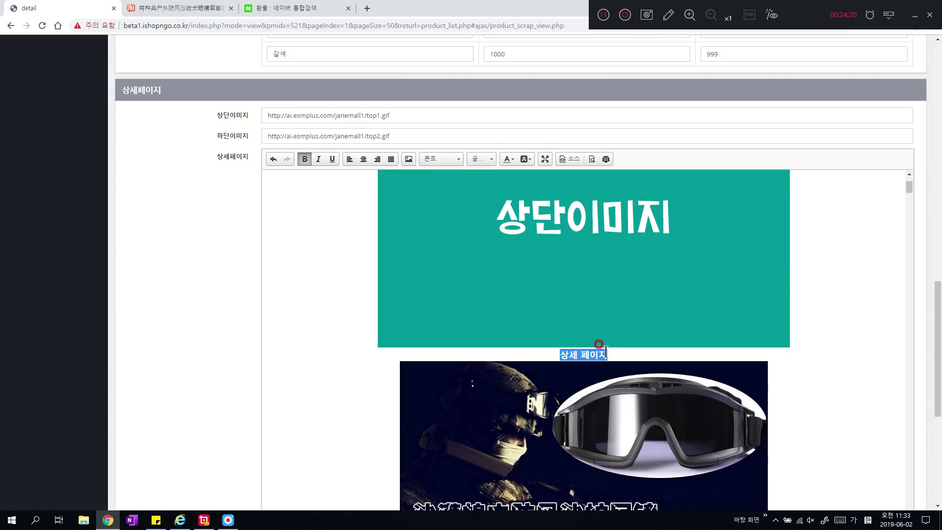
key(Return)
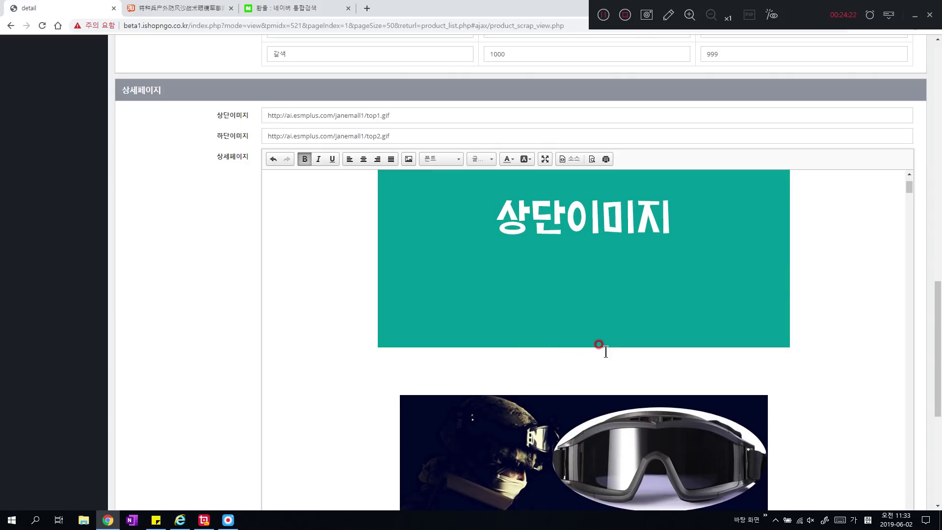
key(ctrl+z)
Insert blank lines above the 상세 페이지 heading and enter the promotional line 한글로 상품을 홍보한는 택스트를 입력해서.
click(551, 355)
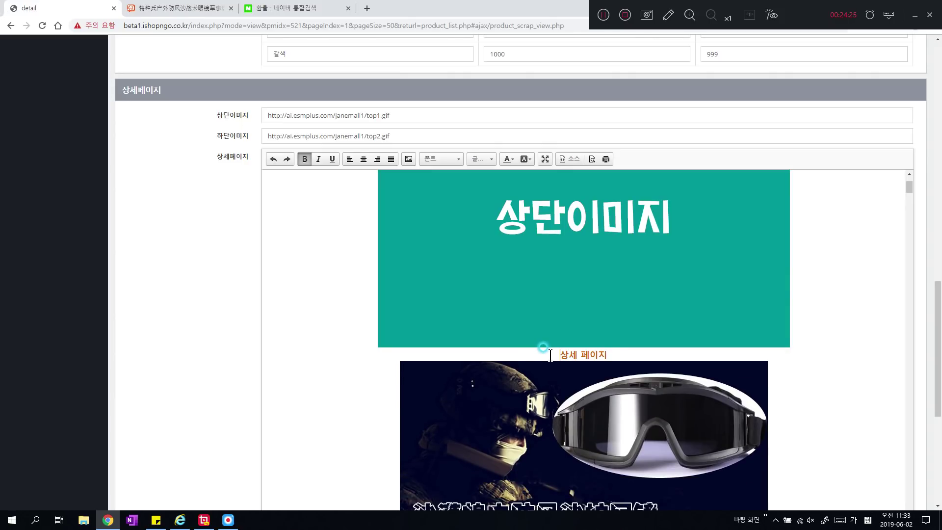
key(Return)
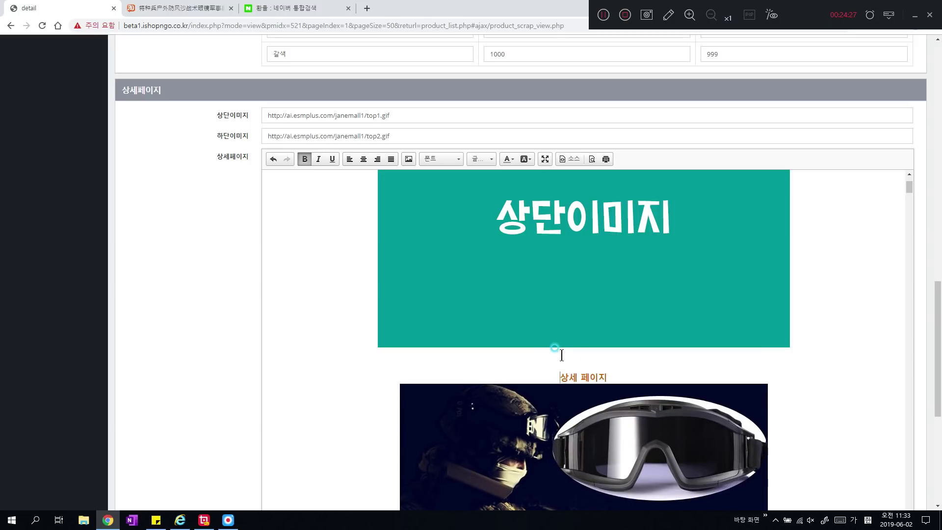
key(Return)
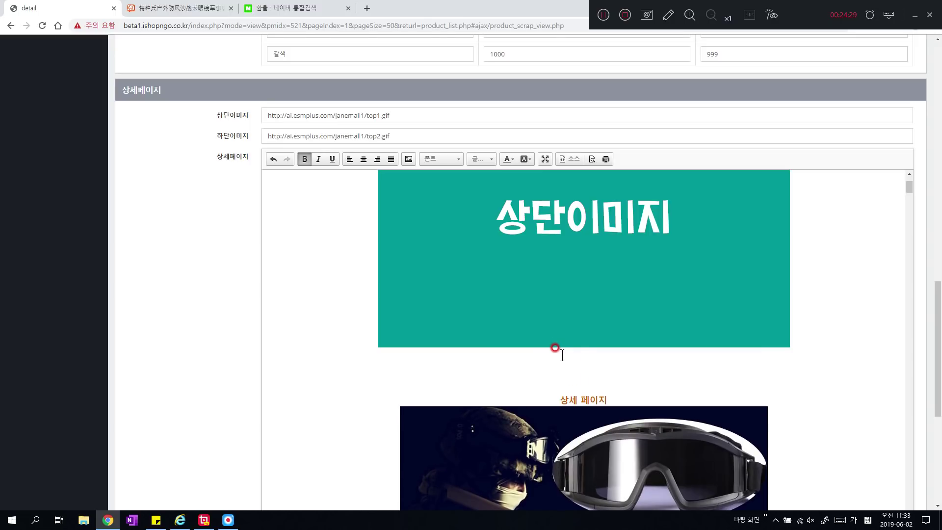
text(한글로 상품)
text( 을 호)
text(ㅇ보한느 테)
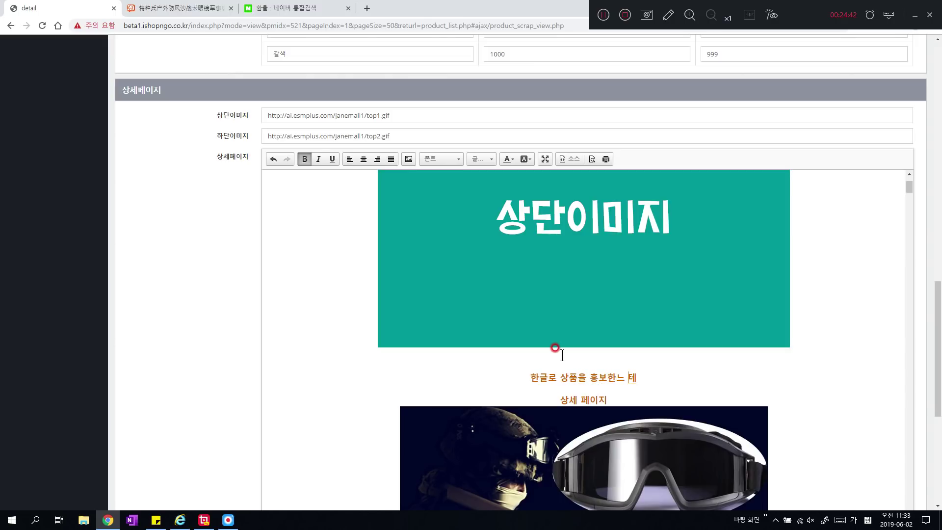
key(BackSpace)
key(BackSpace)
key(BackSpace)
key(BackSpace)
key(BackSpace)
text(는 택스트를 입력해서)
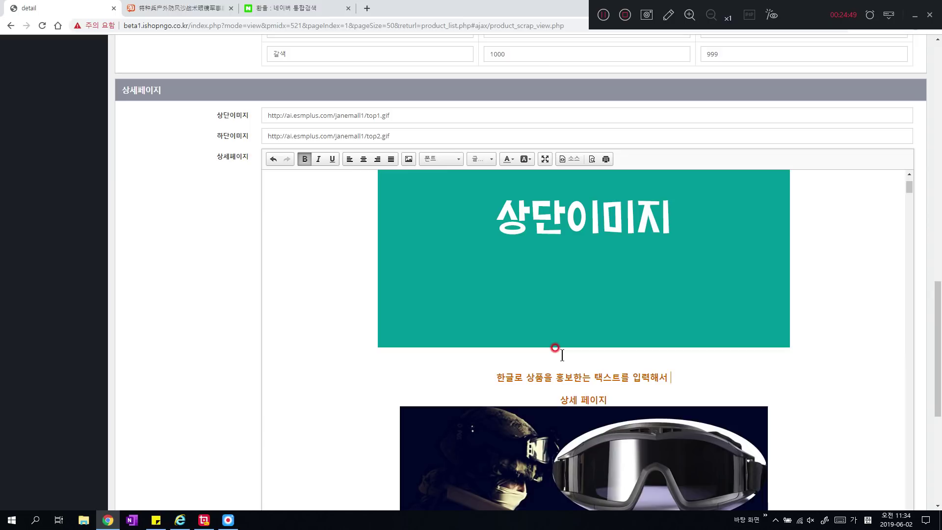
Add a second promotional line reading 정확한 정보를 고객에게 안내해주세요.
key(Return)
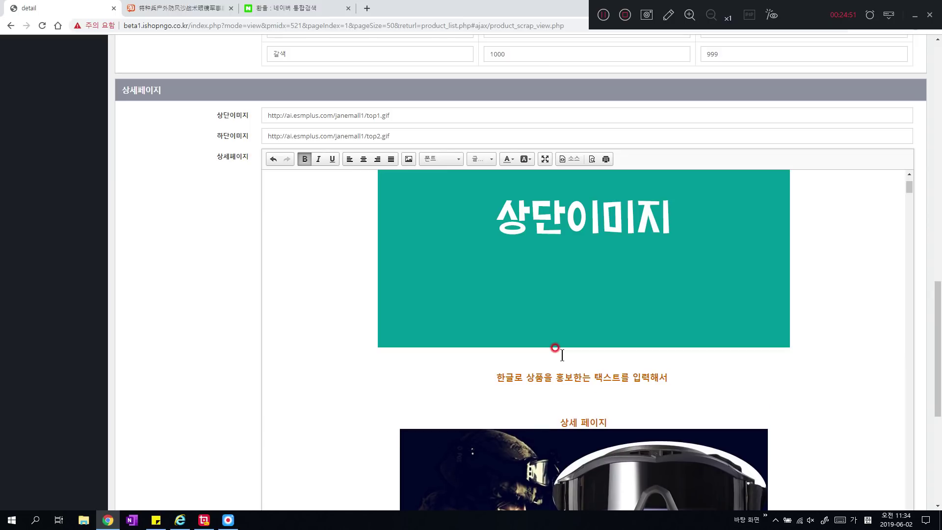
text(정확한 ㄱ)
text(보를 고객ㄱ)
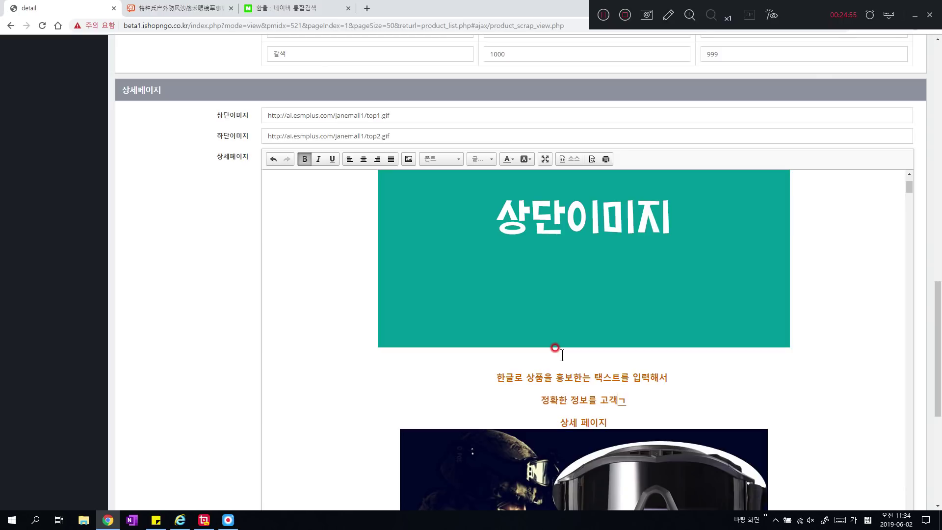
text(에게 안내해)
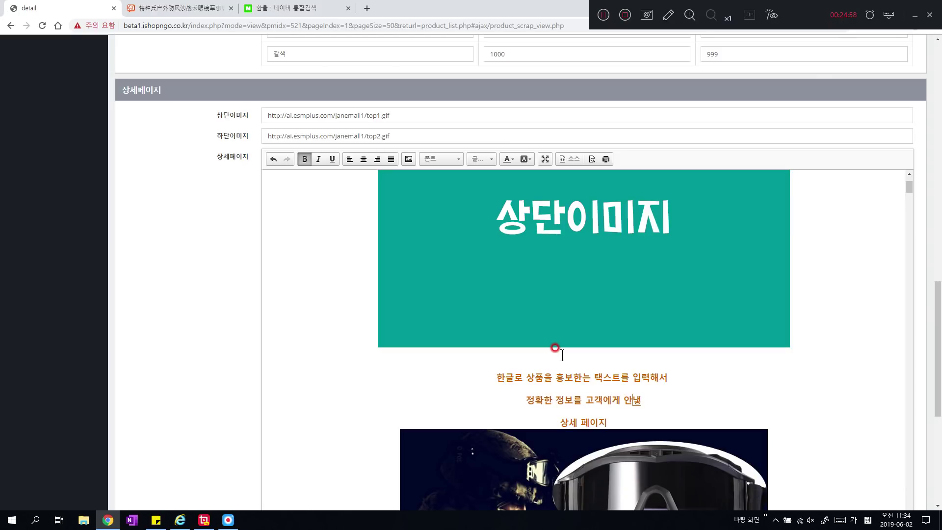
text(주세요)
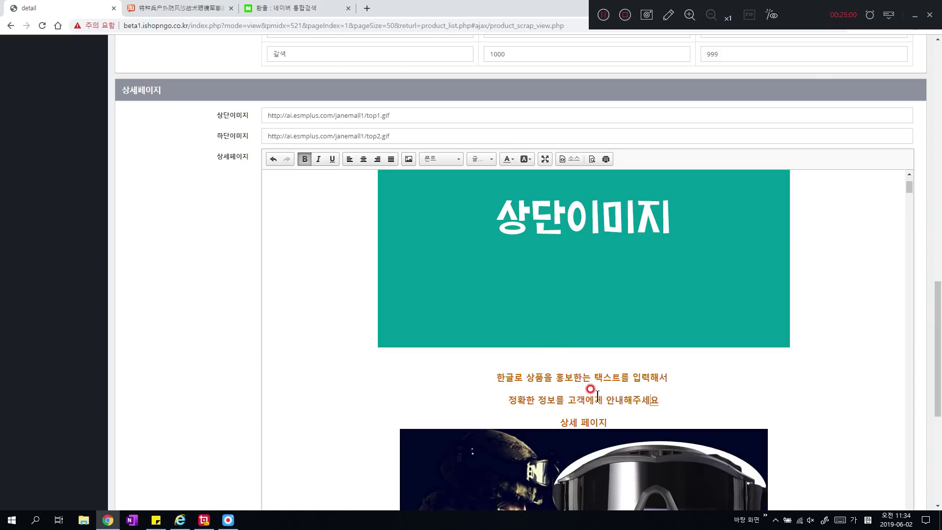
Delete the 상세 페이지 heading and put blank lines between the promotional text and the first goggles image.
drag(620, 415, 564, 423)
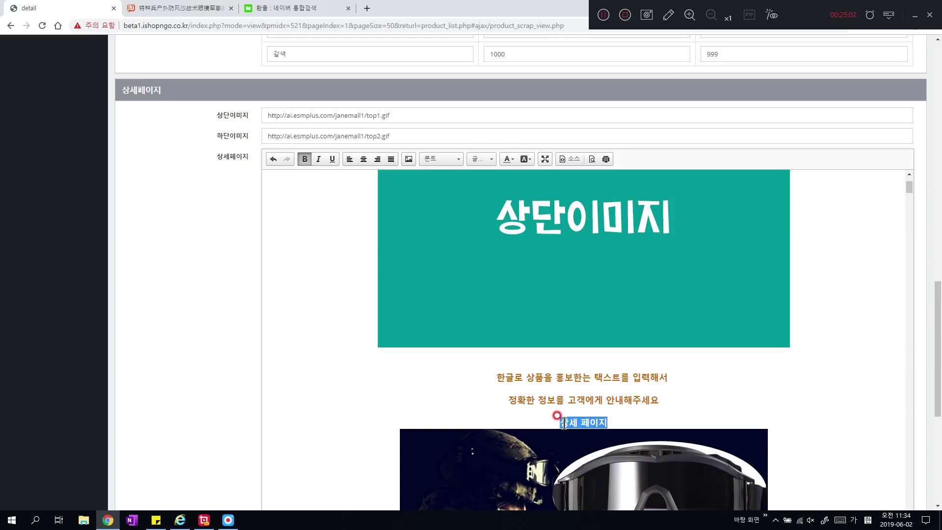
key(Delete)
key(Return)
key(Return)
scroll(606, 423, down, 2)
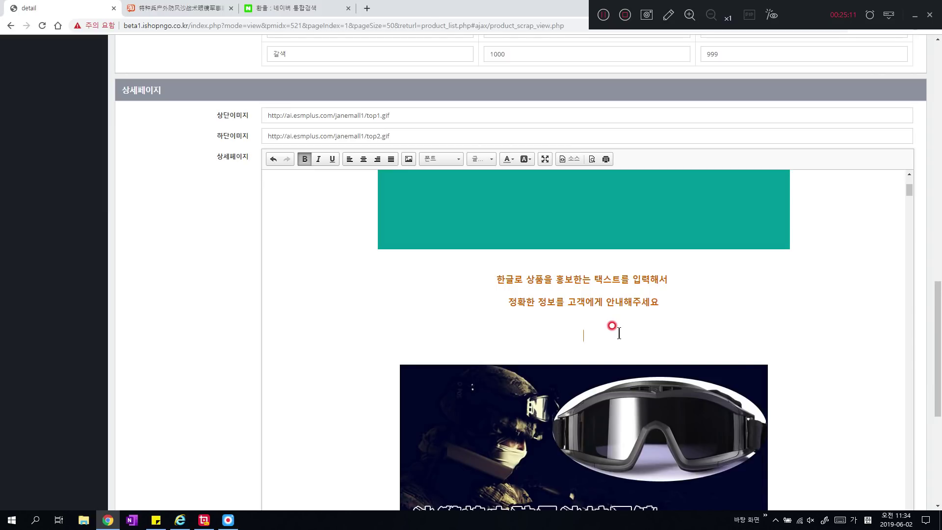
click(410, 160)
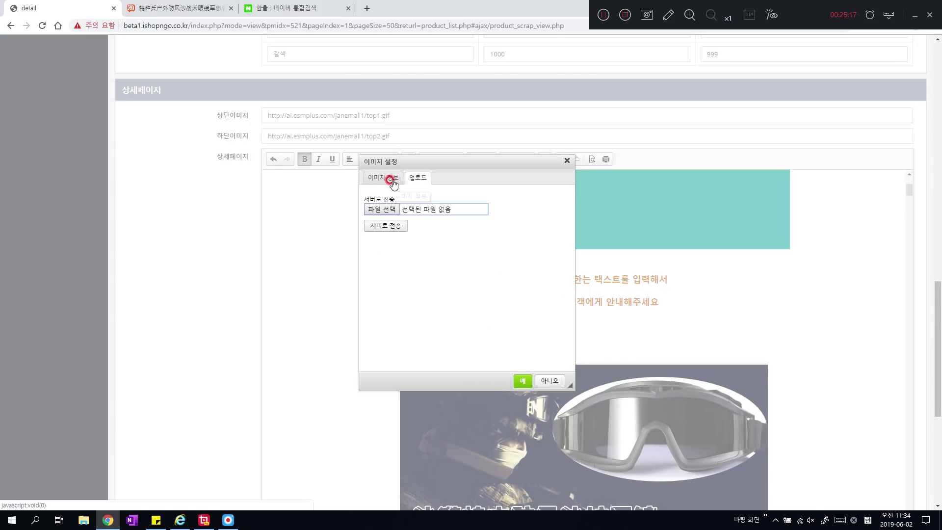
click(387, 180)
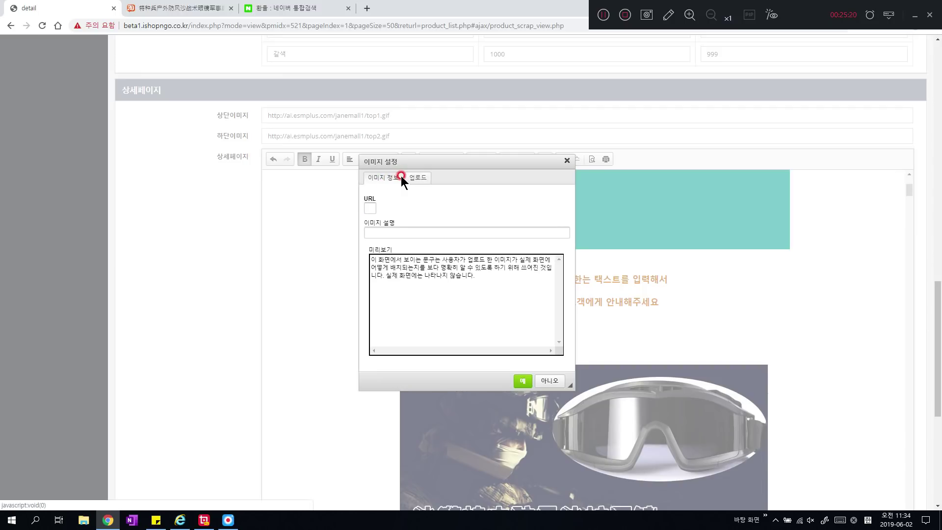
click(370, 208)
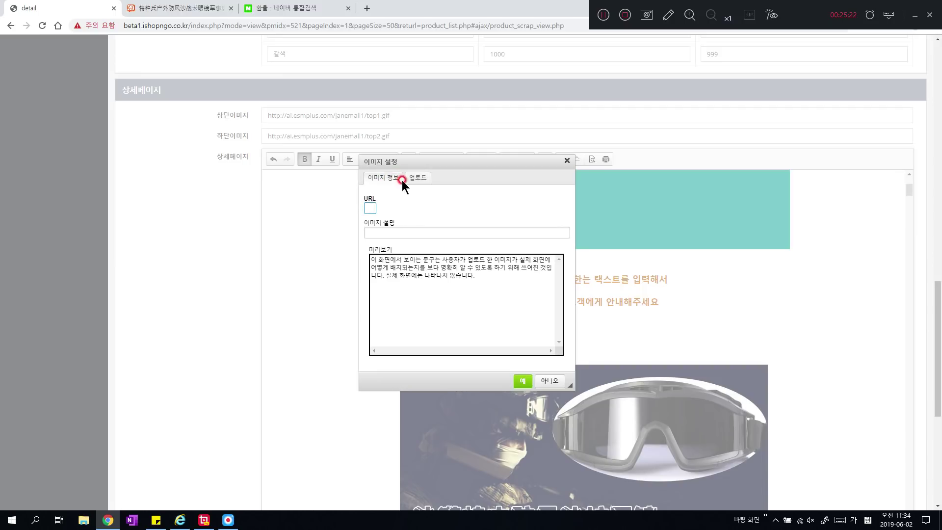
click(418, 178)
click(390, 208)
click(125, 72)
double_click(125, 104)
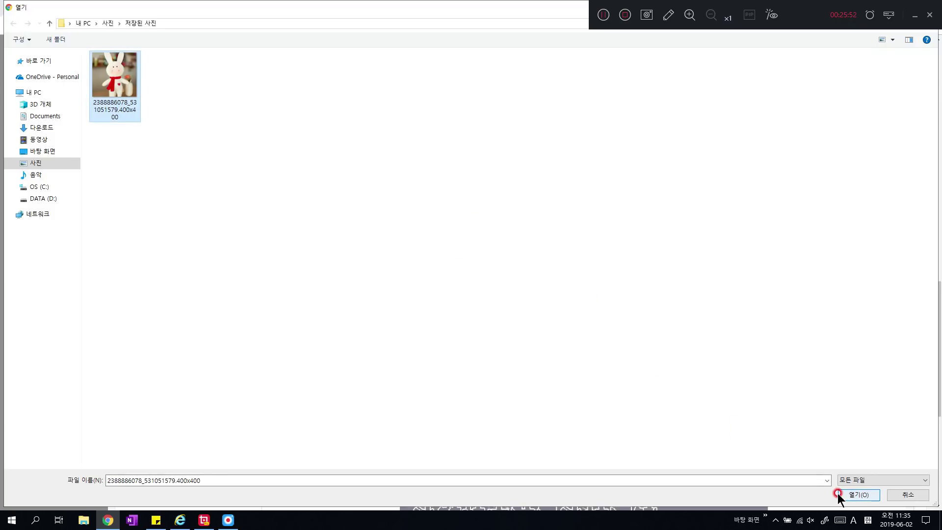
click(854, 496)
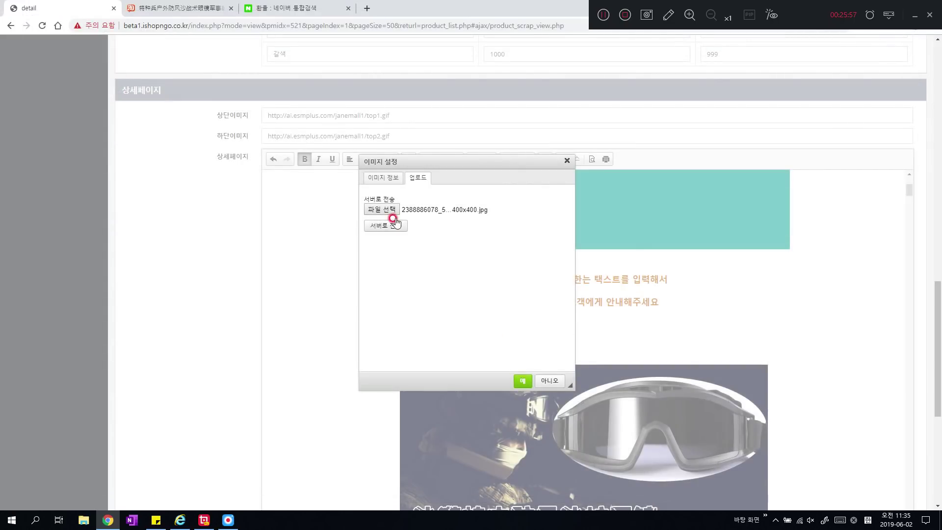
click(386, 226)
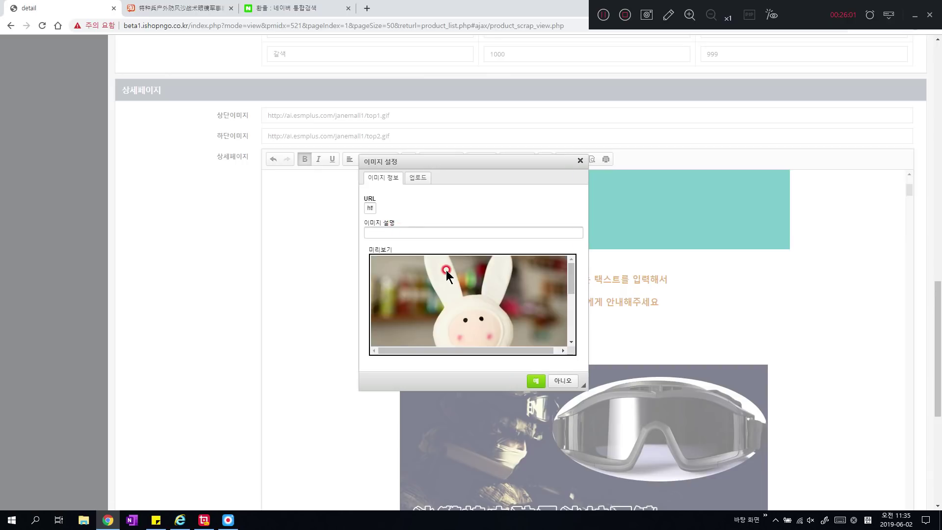
click(535, 382)
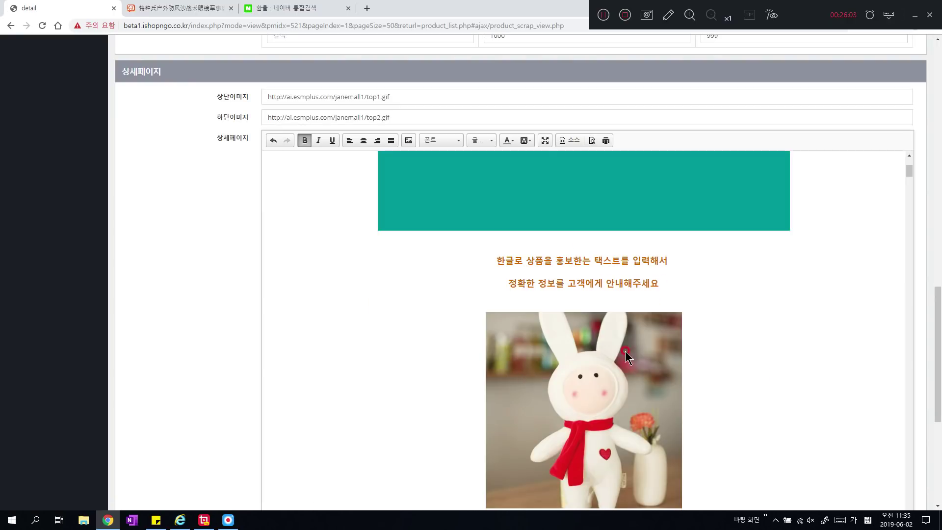
Examine the inserted rabbit doll image and its placement between the promotional text and the first goggles image.
scroll(791, 333, down, 2)
click(548, 277)
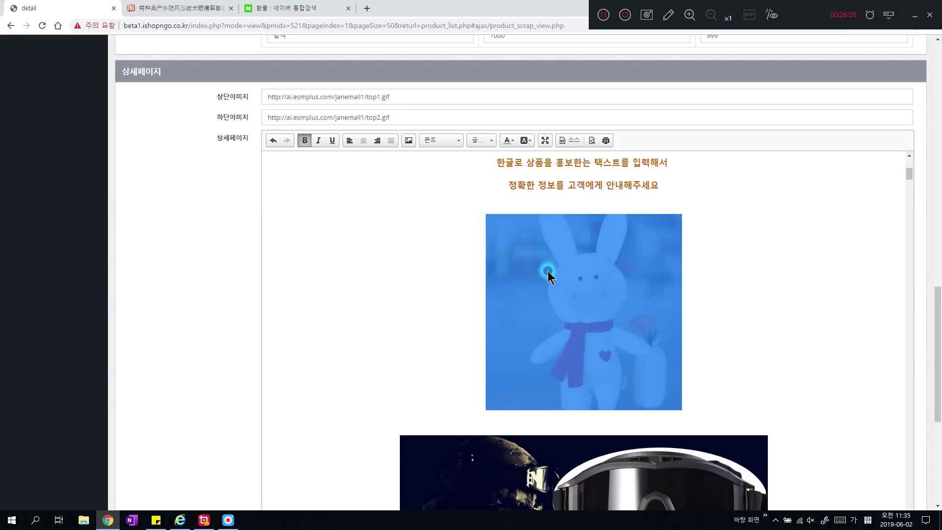
click(768, 306)
scroll(773, 310, up, 3)
scroll(776, 313, down, 5)
scroll(775, 313, up, 2)
click(611, 305)
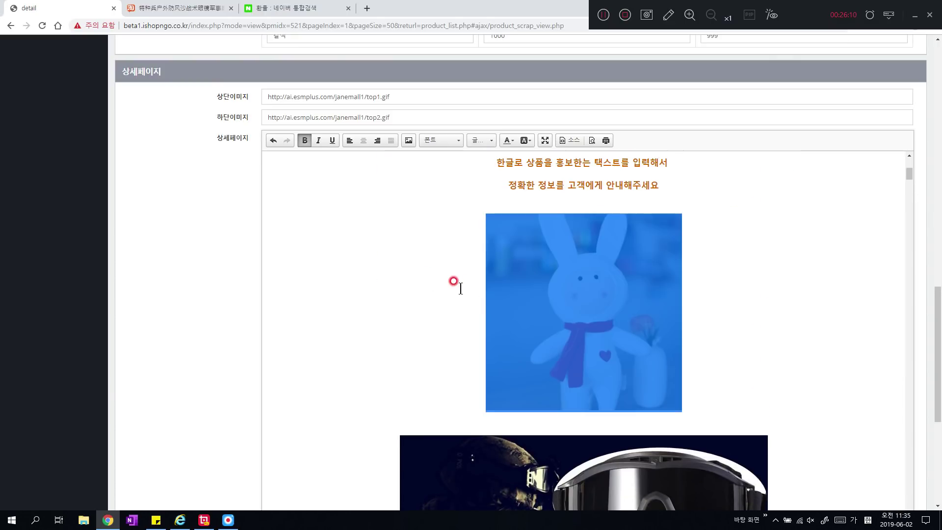
scroll(395, 255, down, 2)
scroll(534, 285, up, 2)
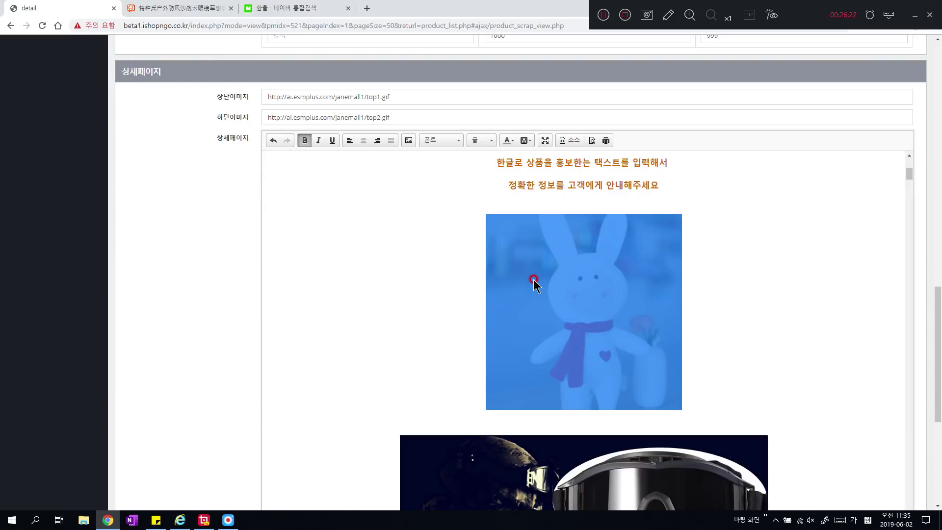
click(395, 300)
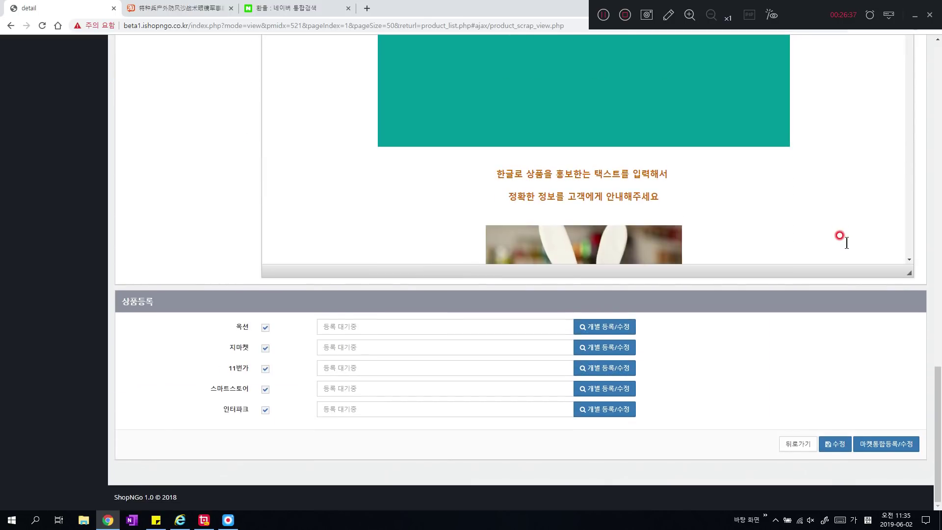
Examine the 상품등록 section with its registration entries for 옥션, 지마켓, 11번가, 스마트스토어 and 인터파크.
scroll(841, 238, up, 4)
scroll(914, 222, down, 3)
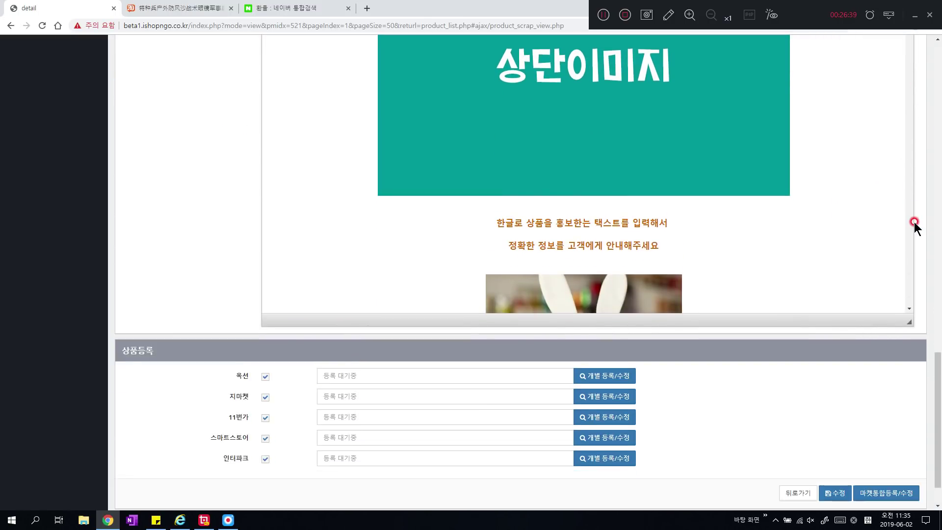
scroll(914, 223, down, 1)
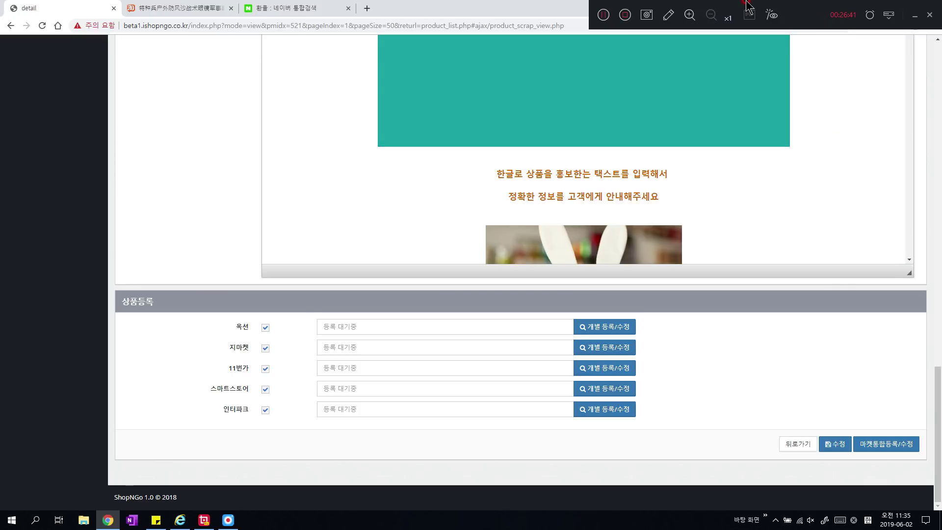
mouse_move(786, 2)
mouse_down()
mouse_move(613, 2)
mouse_move(786, 2)
mouse_up()
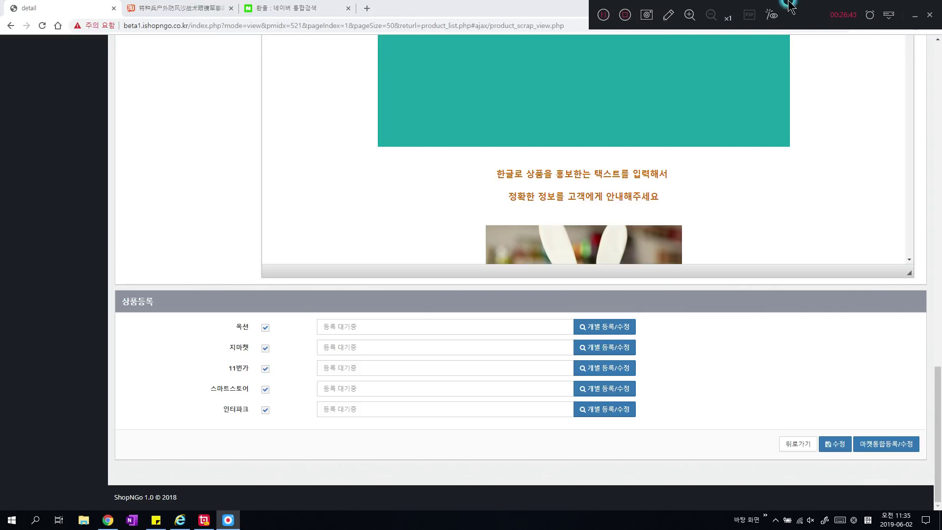
click(777, 382)
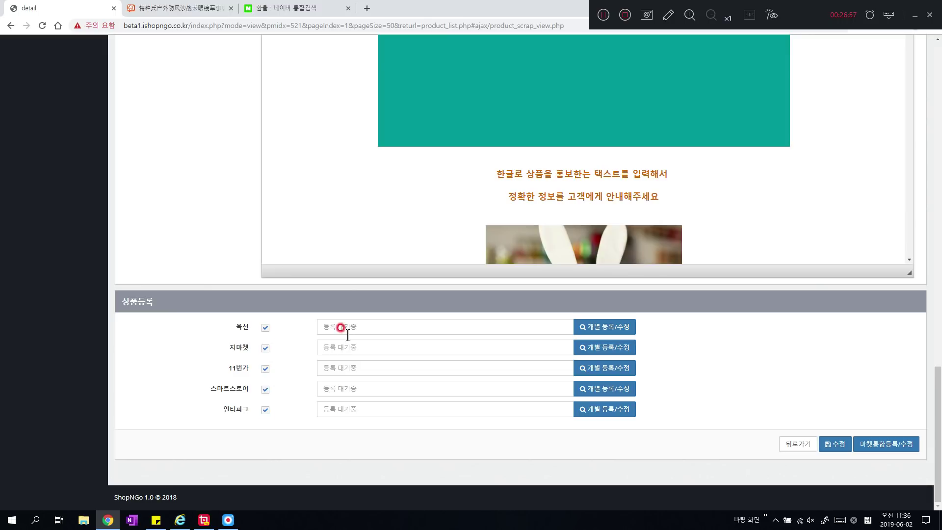
Save the edited product information with all five markets selected for registration.
click(265, 349)
click(614, 323)
click(832, 443)
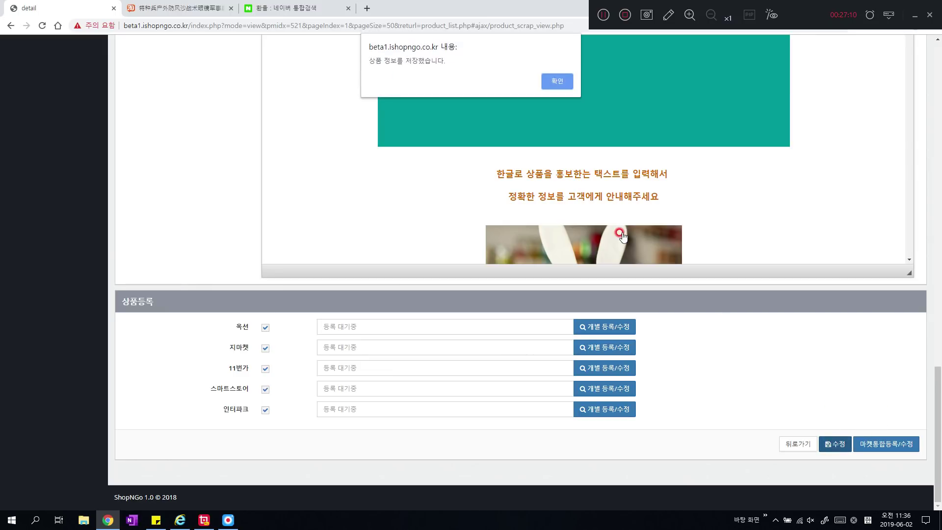
click(561, 80)
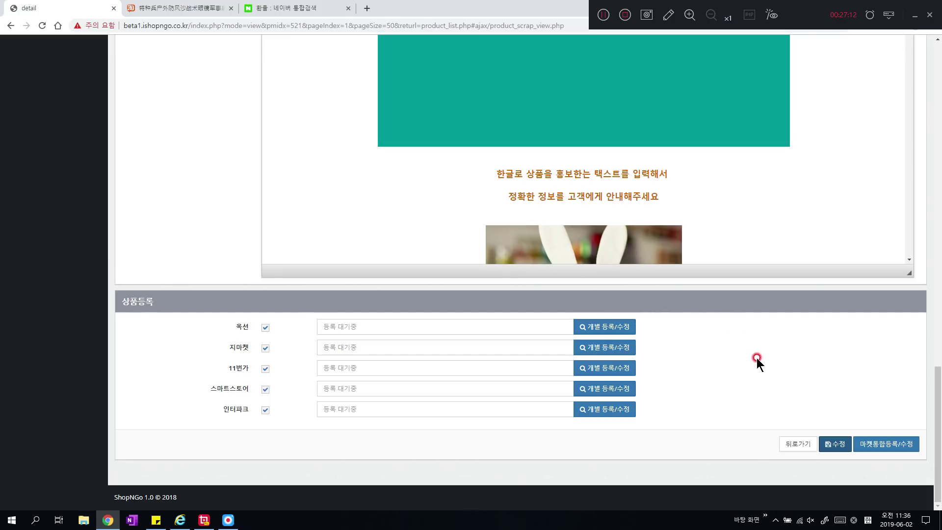
Register the product on all markets at once with 마켓통합등록/수정: 옥션, 지마켓, 11번가, 스마트스토어 and 인터파크.
click(874, 439)
click(871, 446)
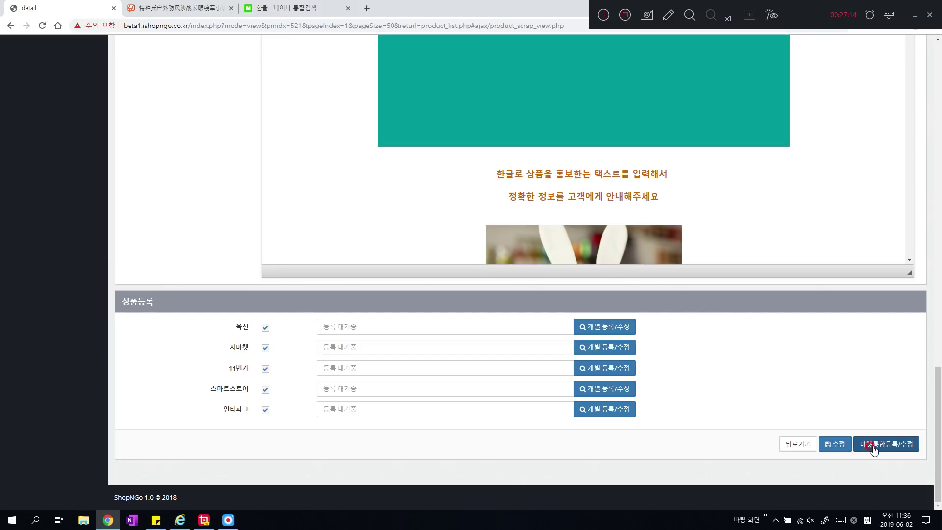
click(891, 449)
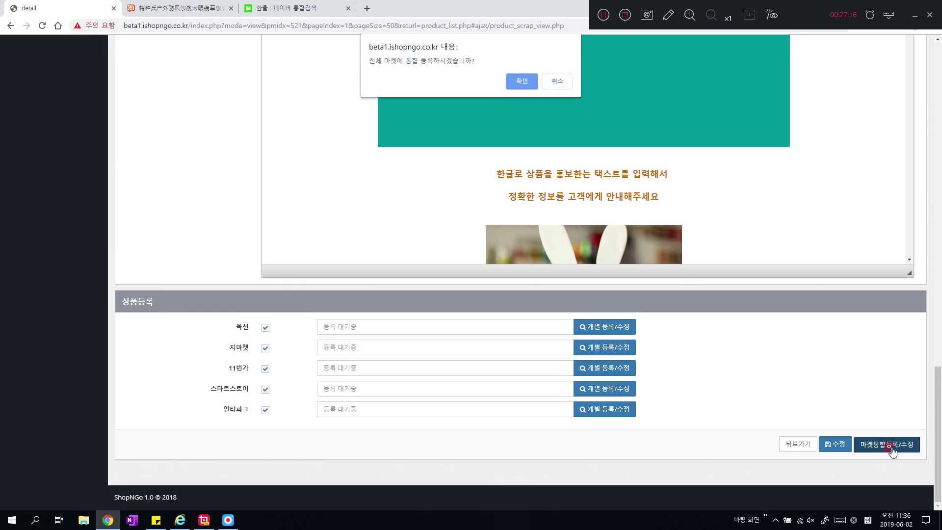
click(517, 77)
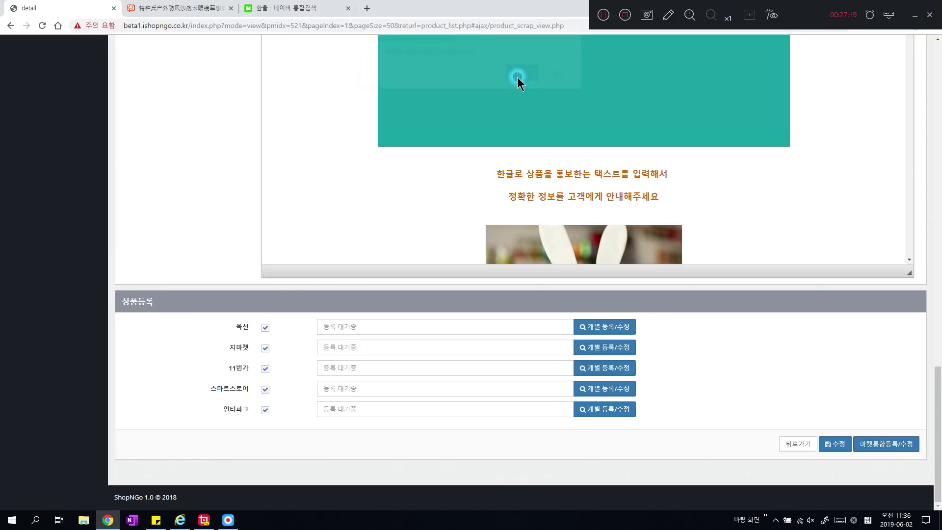
click(602, 19)
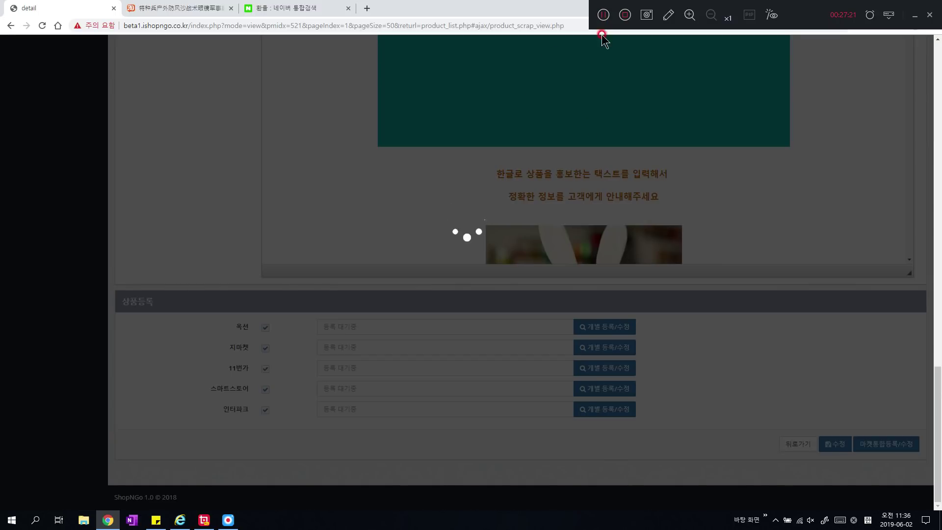
click(730, 338)
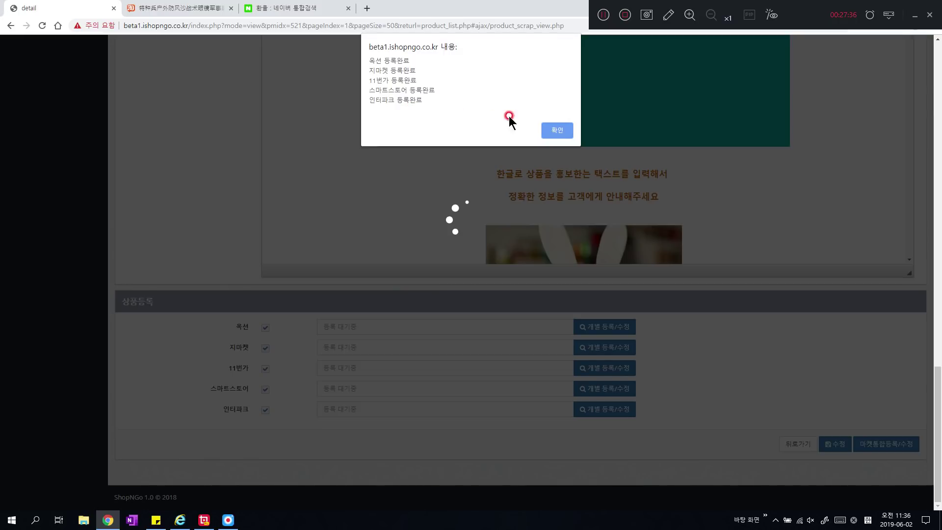
click(556, 130)
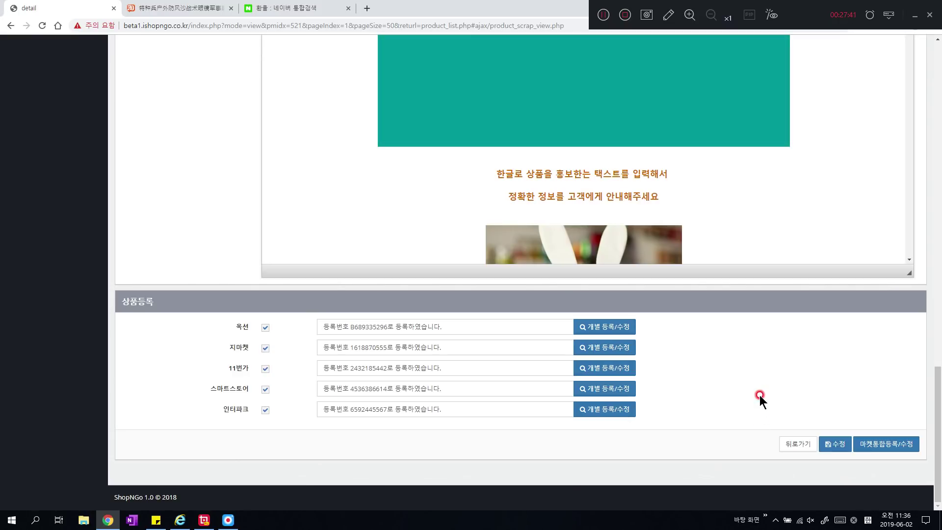
Leave the product detail page and open the 상품관리목록 product management list.
scroll(69, 130, up, 20)
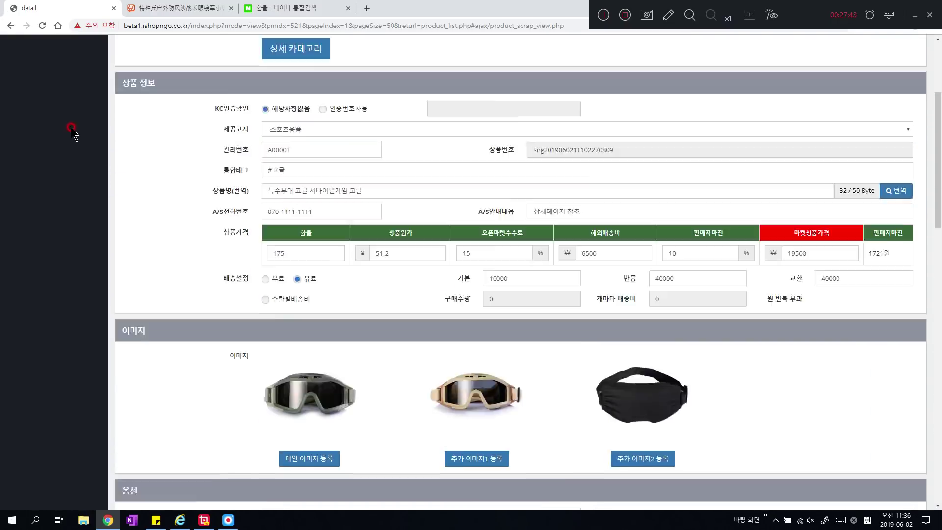
scroll(71, 132, up, 4)
click(40, 140)
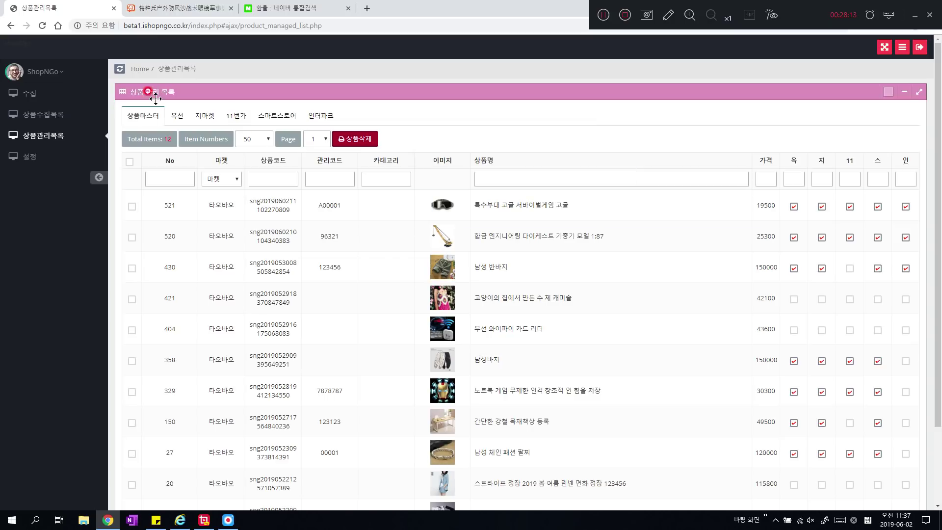
Check the goggles product's entry in the 옥션, 지마켓, 11번가, 스마트스토어 and 인터파크 listings.
click(173, 116)
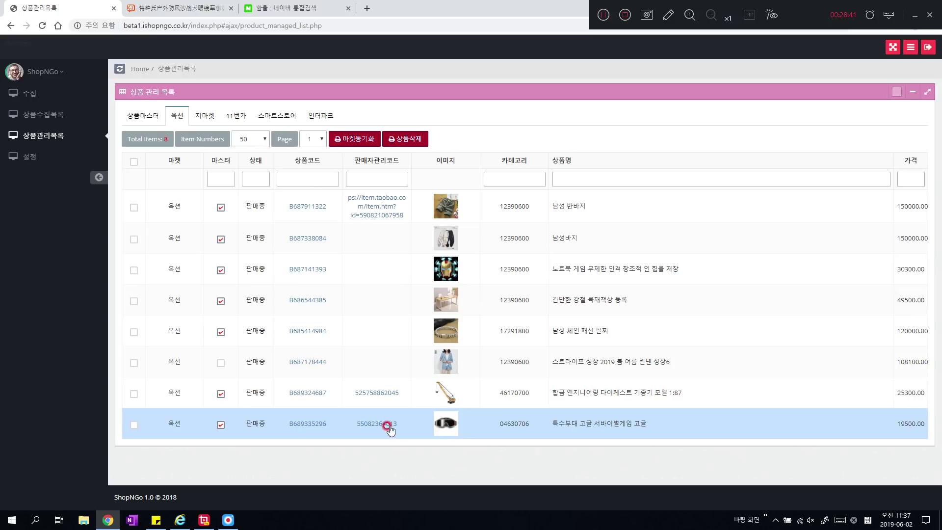
click(206, 114)
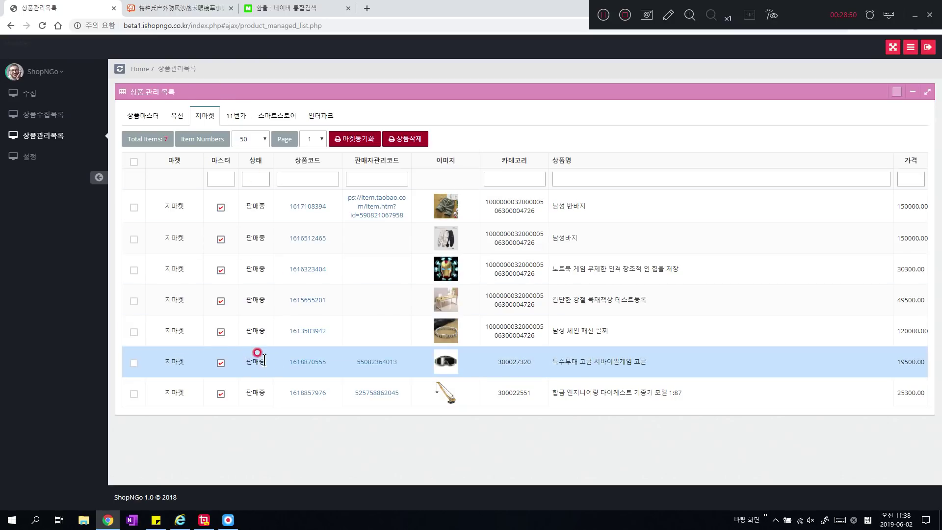
click(231, 115)
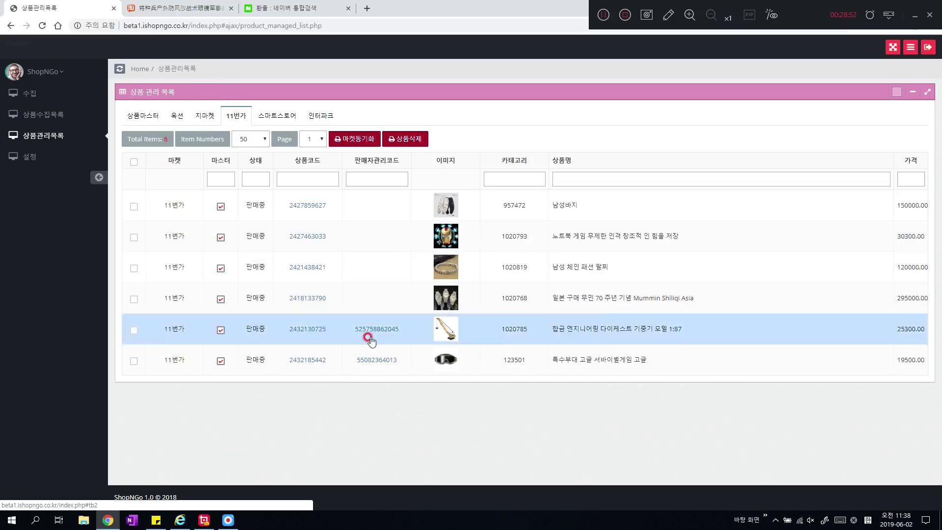
click(275, 115)
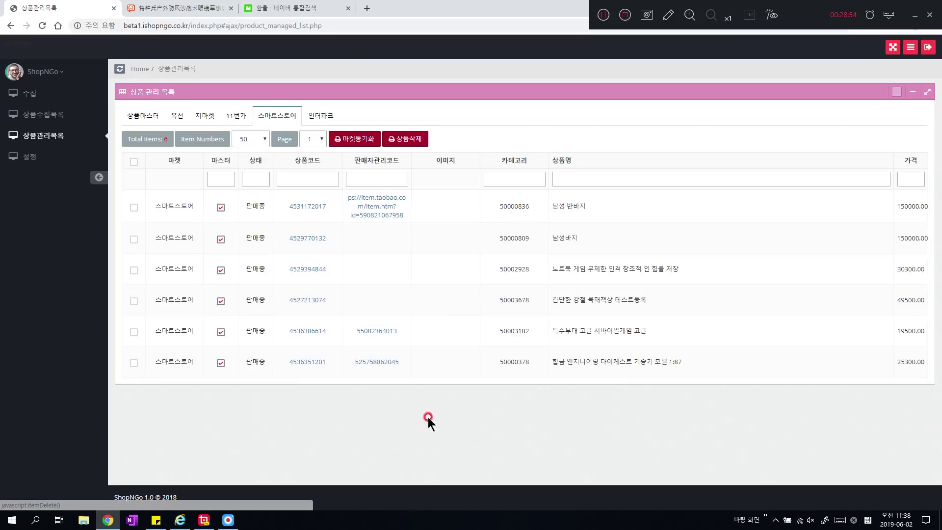
click(321, 115)
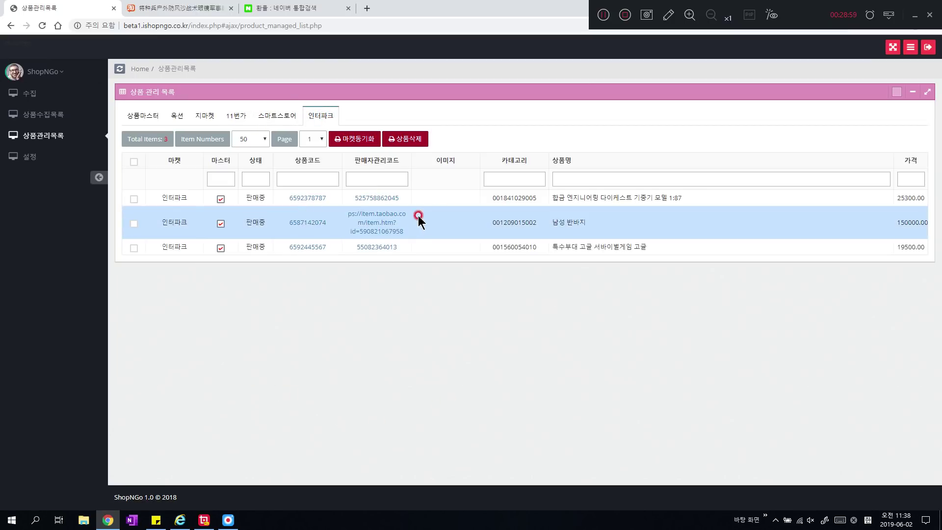
drag(555, 247, 657, 250)
click(11, 26)
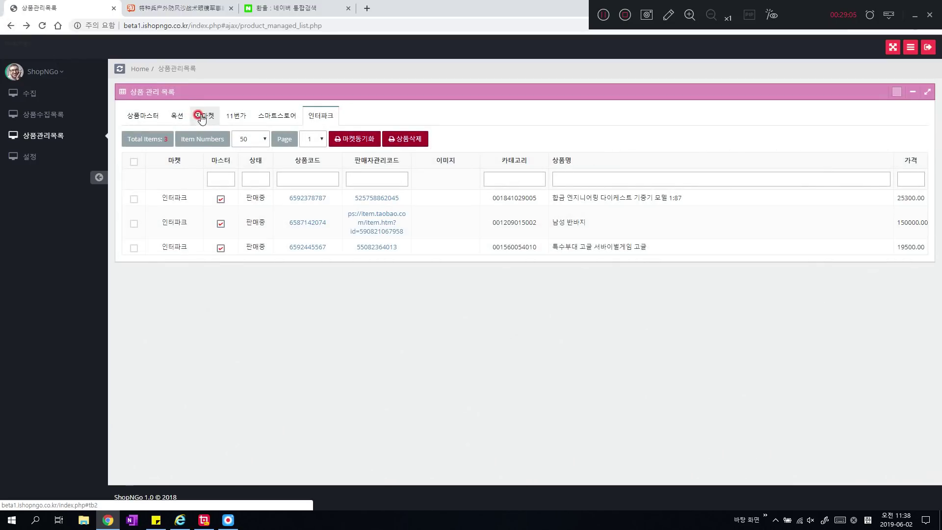
Open the goggles' store page from the 스마트스토어 listings and choose the 갈색 (+1,000원) colour option.
click(293, 115)
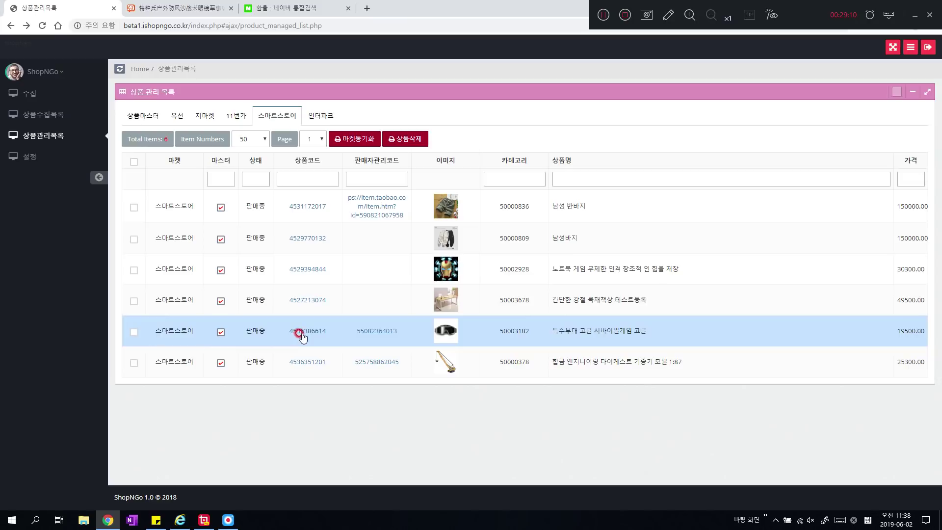
click(300, 333)
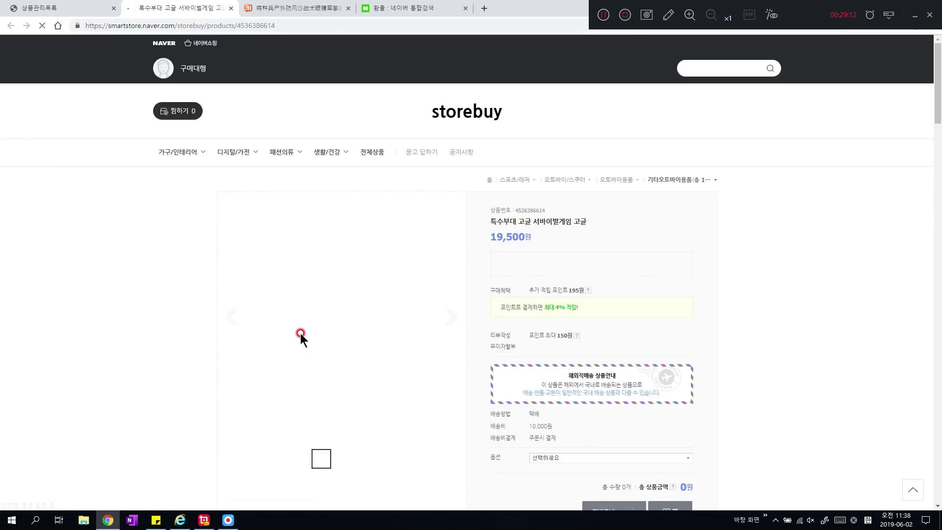
scroll(98, 196, down, 7)
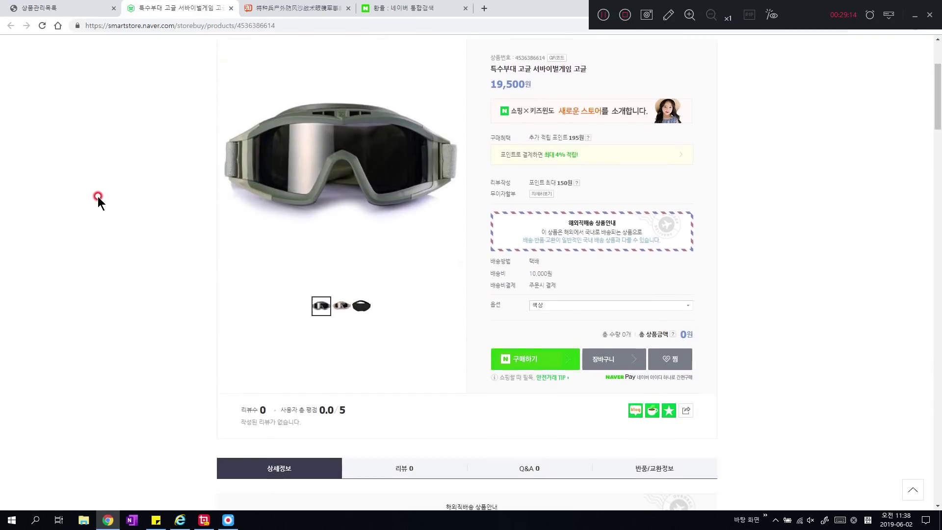
scroll(98, 198, up, 3)
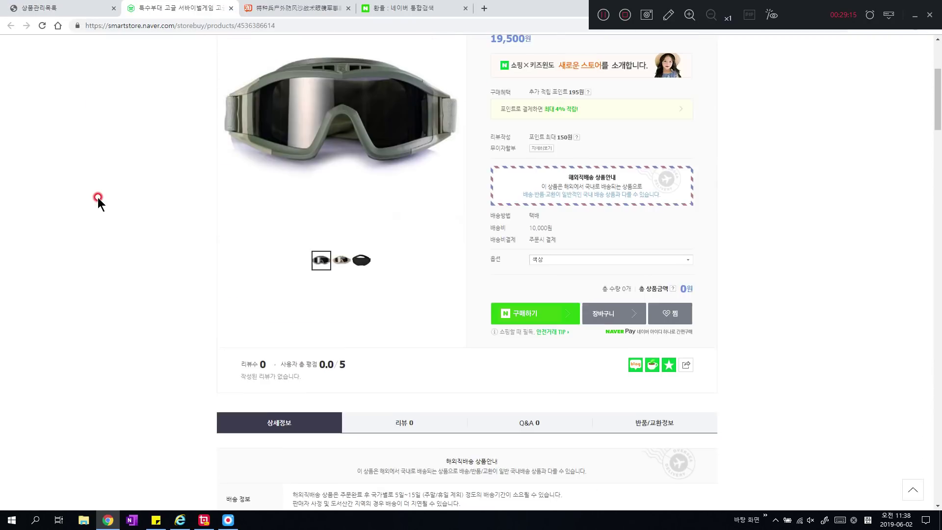
click(563, 262)
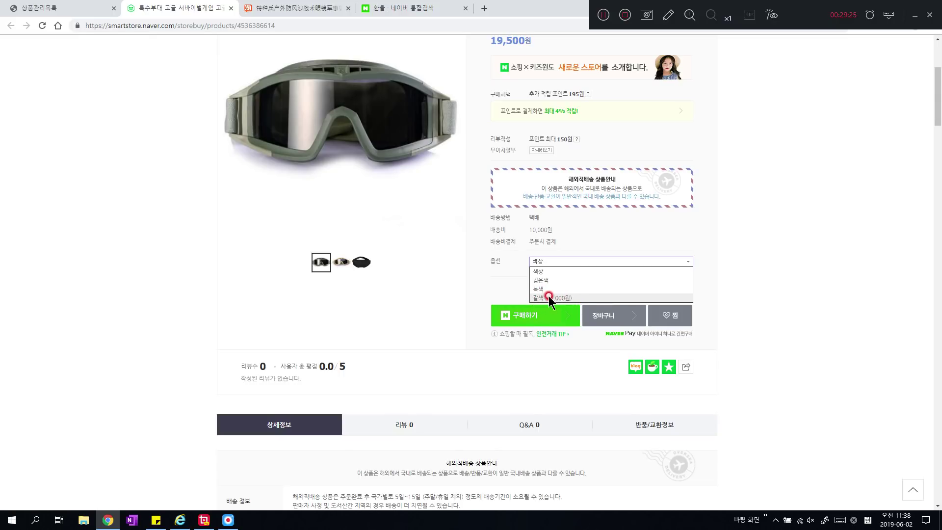
click(561, 297)
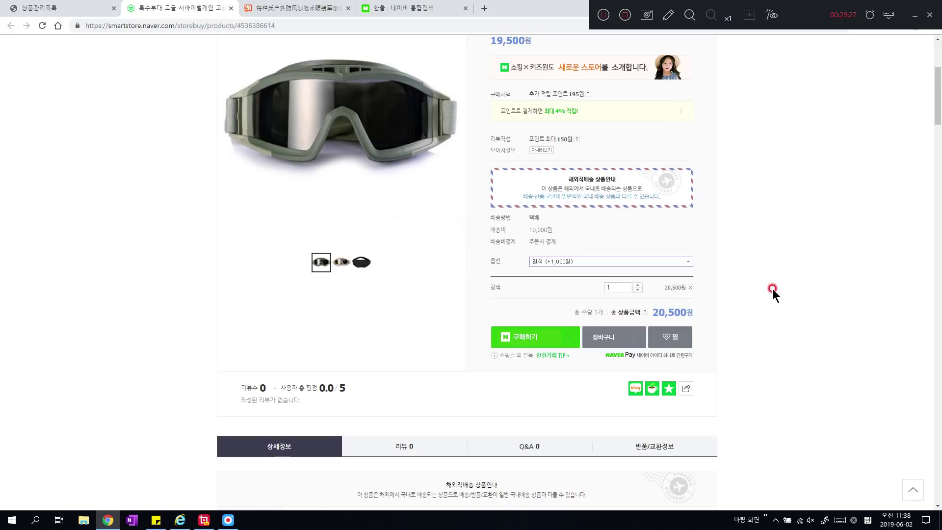
Examine the store page's A/S and certification details, management number, 상단이미지 banner, Korean promotional text and rabbit doll image.
scroll(828, 285, down, 15)
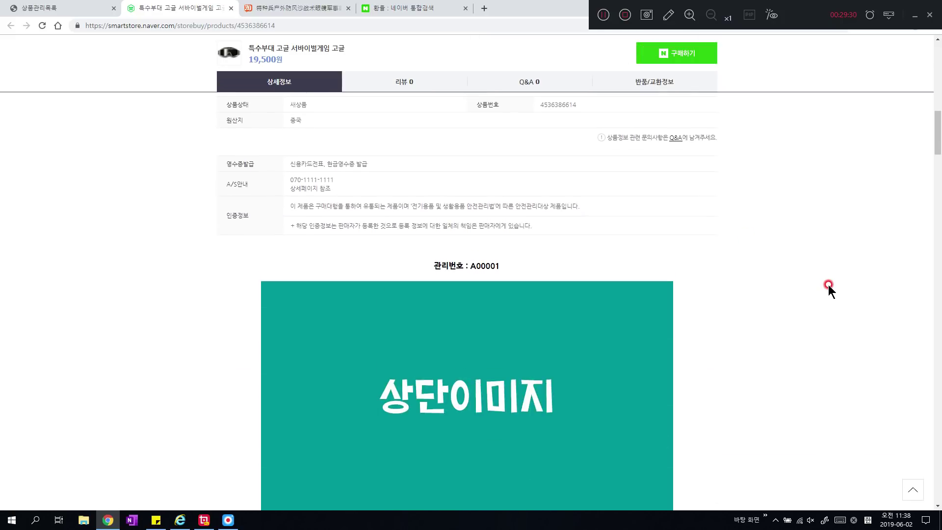
drag(305, 175, 513, 154)
click(545, 154)
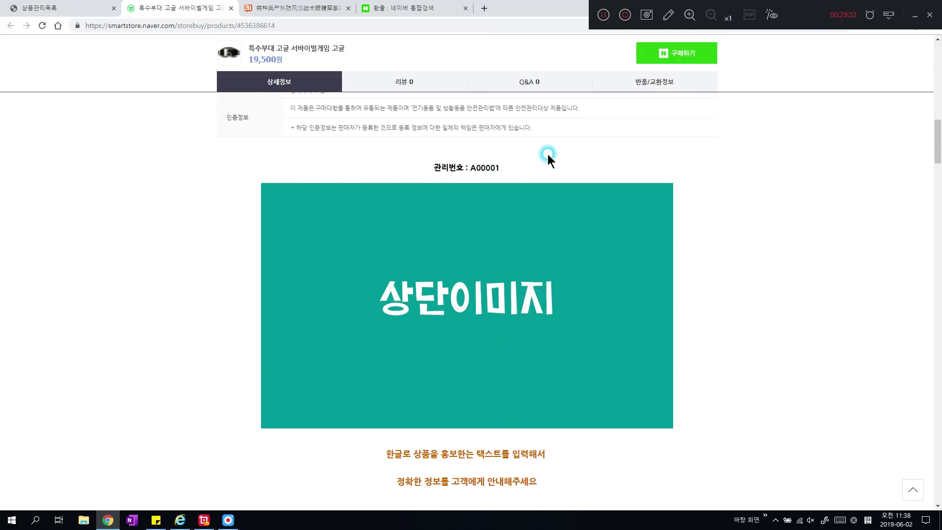
scroll(548, 154, down, 3)
triple_click(351, 313)
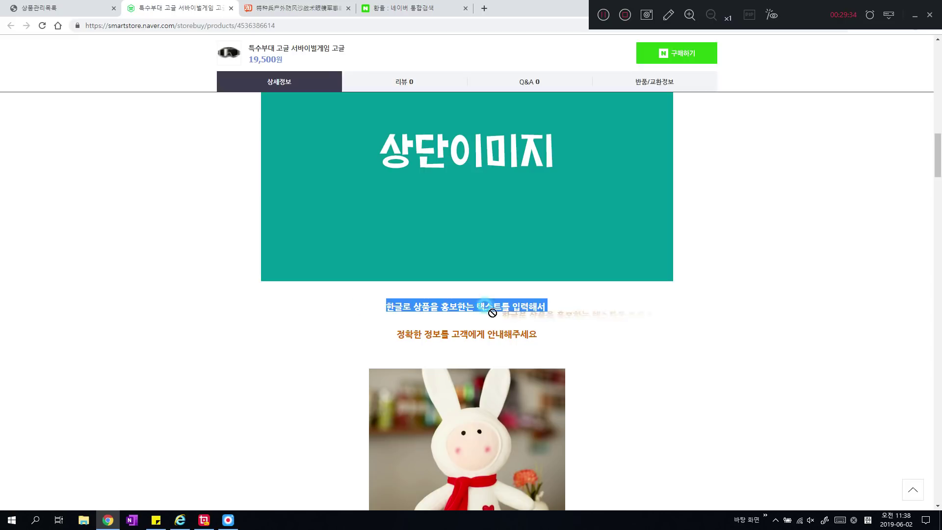
scroll(593, 334, down, 3)
scroll(614, 316, up, 3)
scroll(639, 352, down, 2)
drag(640, 352, 557, 347)
click(295, 347)
Look through the goggles' detail images on the store page, from the product display down to the usage photos.
scroll(664, 321, down, 12)
scroll(664, 321, down, 15)
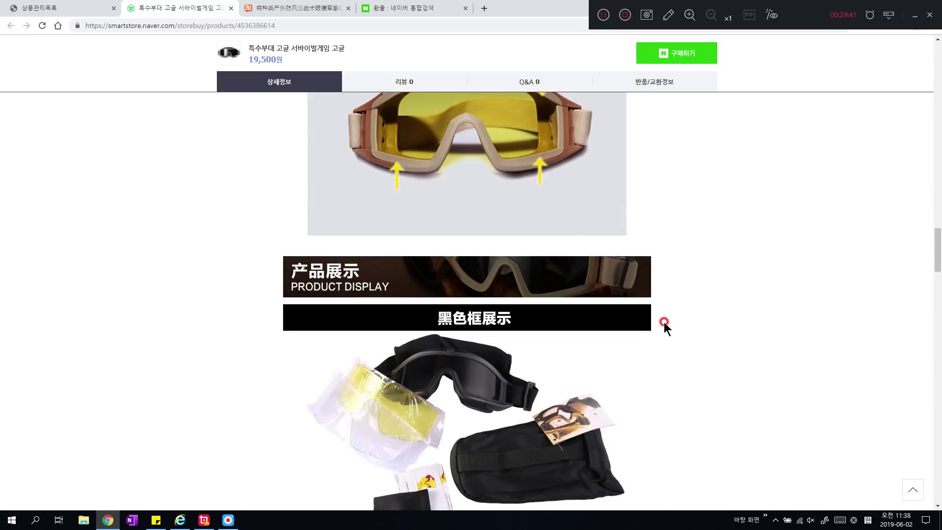
scroll(663, 321, down, 15)
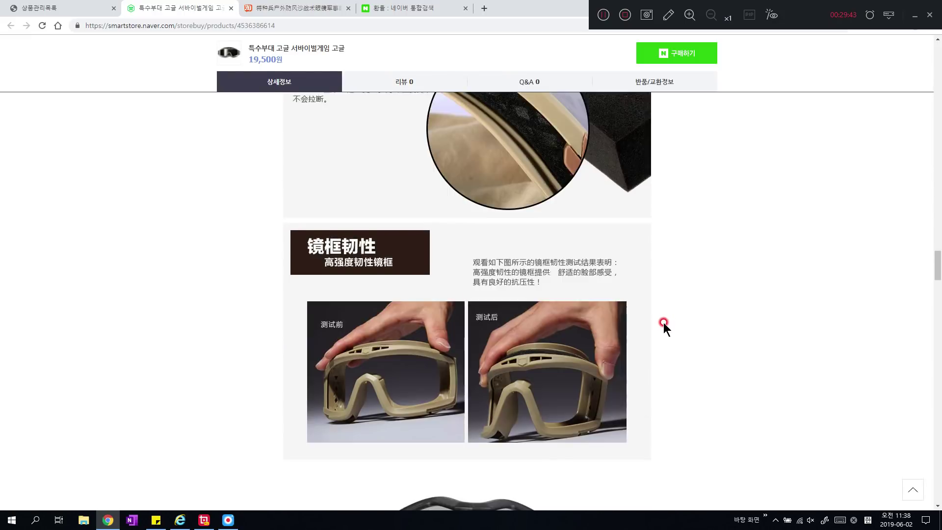
scroll(663, 322, down, 12)
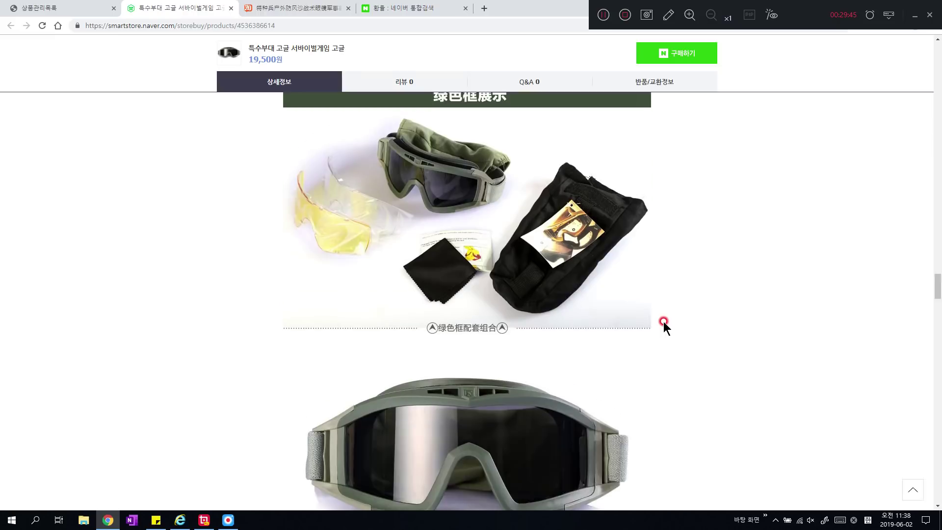
scroll(663, 322, down, 20)
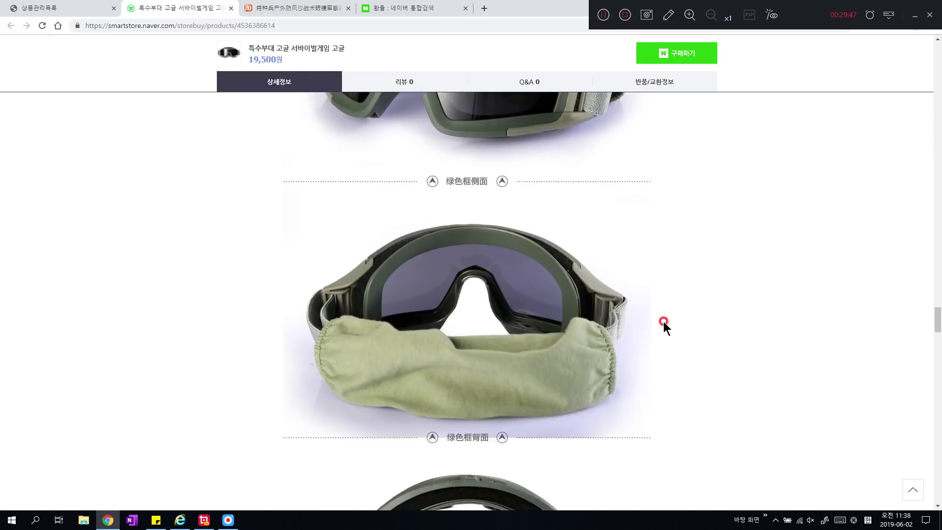
scroll(663, 322, down, 18)
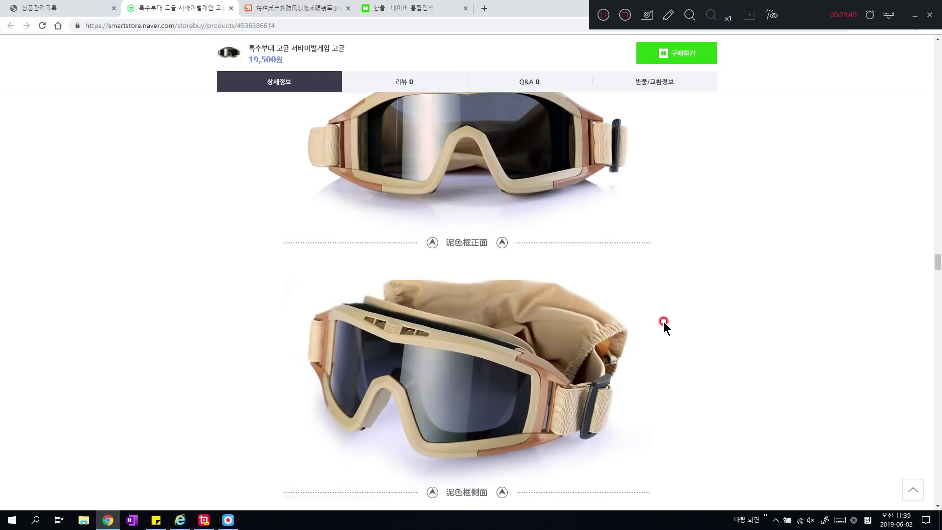
scroll(663, 322, down, 20)
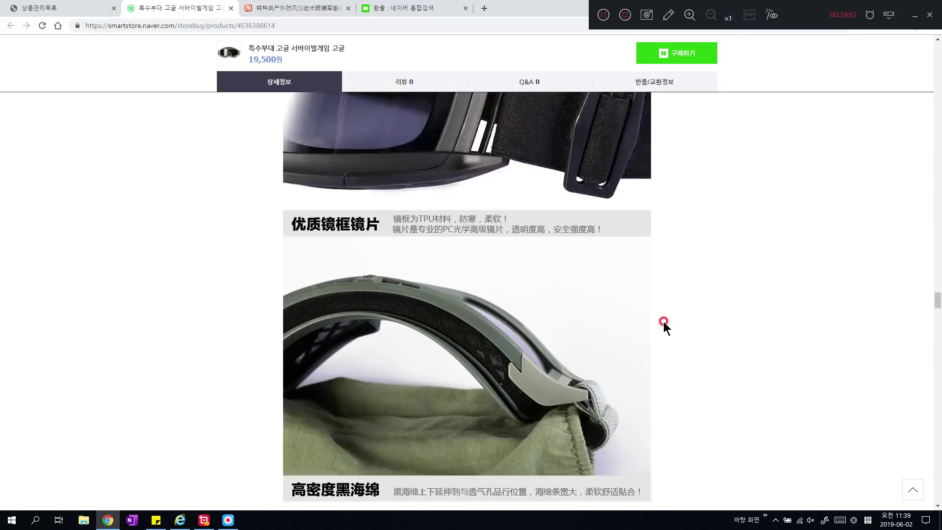
scroll(664, 321, down, 20)
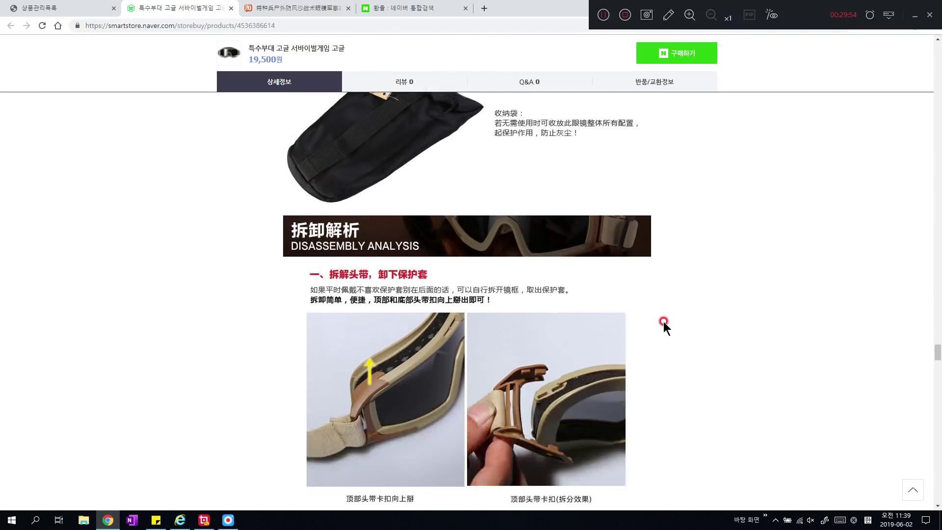
scroll(664, 322, down, 15)
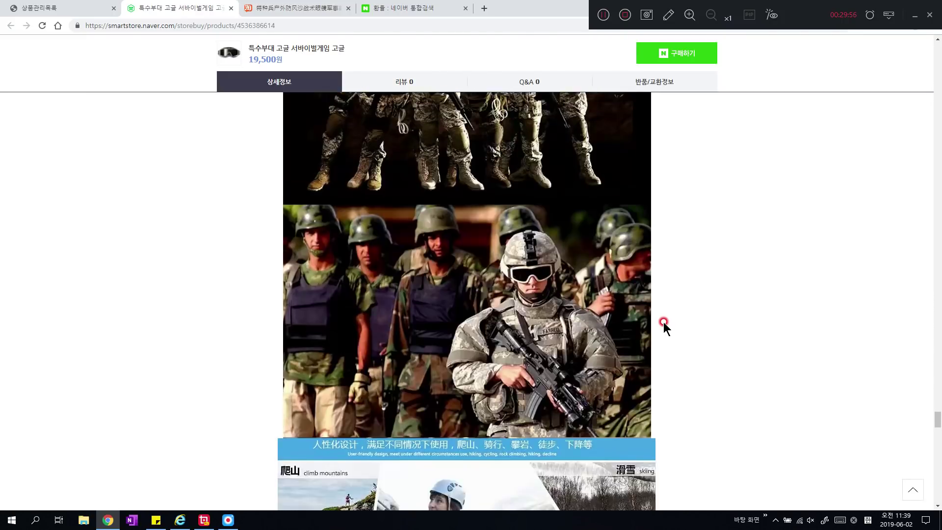
Examine the 옵션 설명 section with the 검은색 option's heading and image.
scroll(670, 288, down, 2)
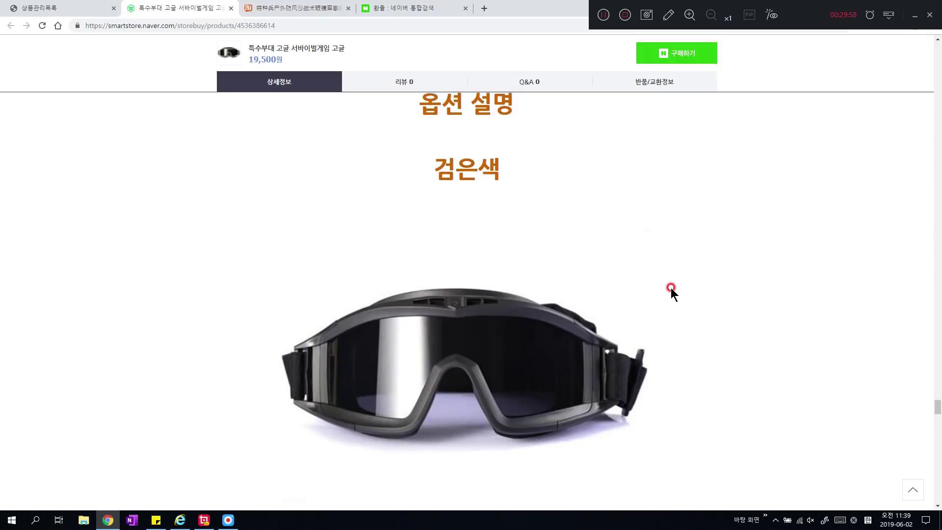
scroll(332, 203, up, 1)
drag(451, 192, 658, 418)
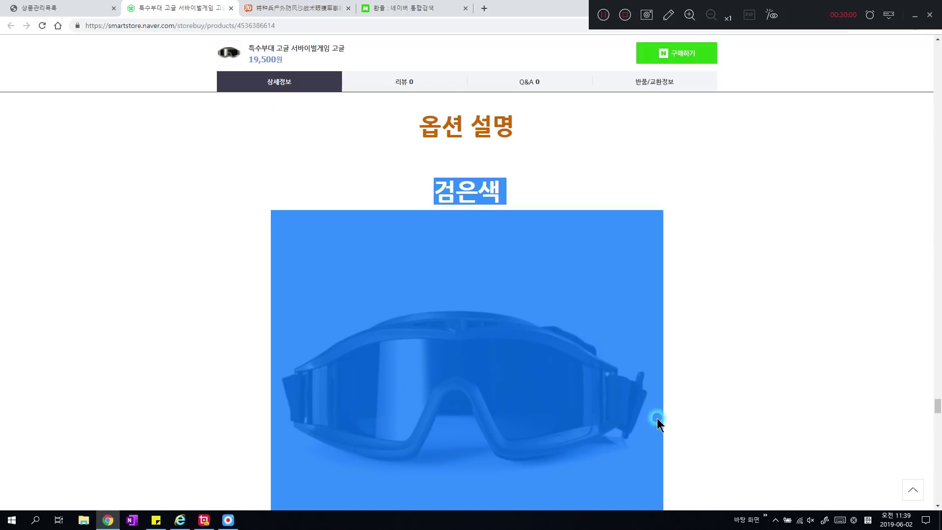
Examine the remaining colour option images and the information at the end of the goggles' store page.
scroll(634, 346, down, 6)
click(372, 337)
drag(508, 390, 578, 429)
scroll(577, 417, down, 10)
click(262, 131)
drag(262, 132, 666, 319)
click(742, 311)
scroll(729, 316, down, 4)
Add the 검은색 colour option to the goggles' selection on the Smart Store page.
drag(937, 440, 912, 41)
scroll(596, 342, down, 3)
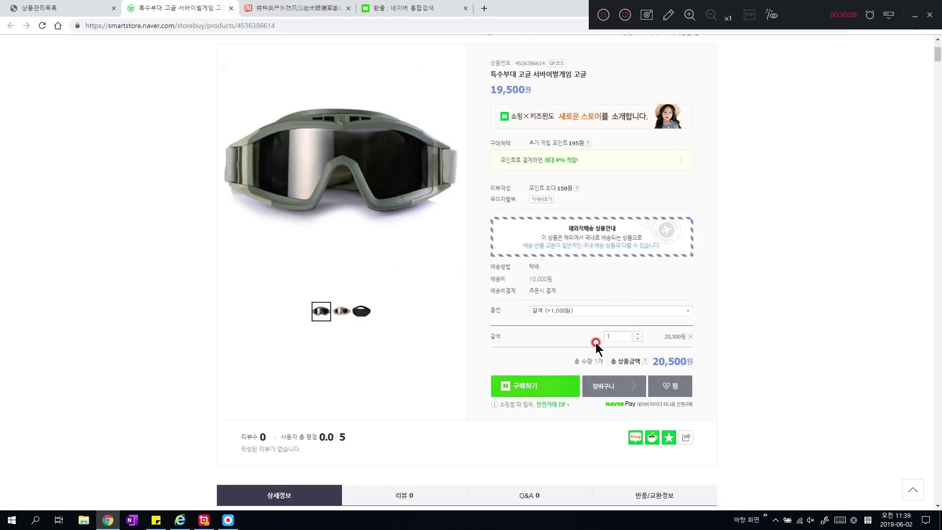
click(551, 314)
click(558, 328)
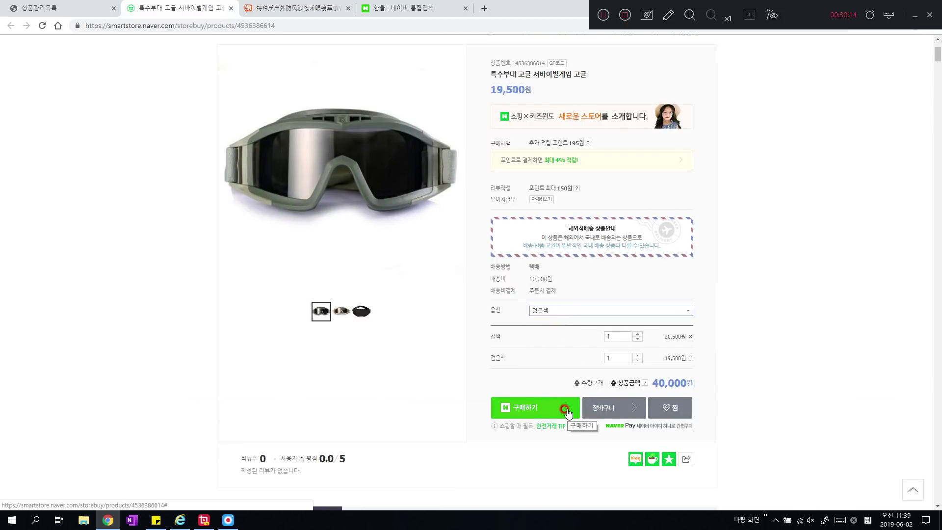
click(766, 404)
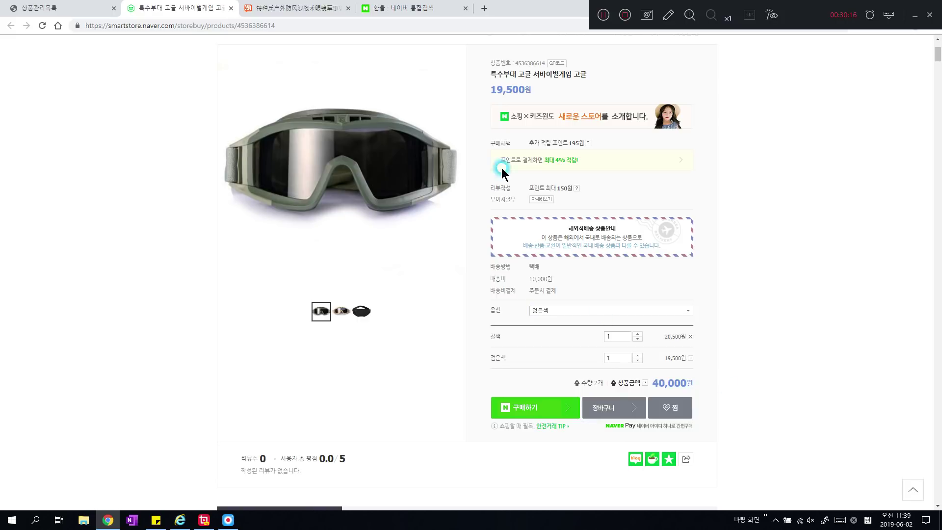
click(257, 3)
click(196, 8)
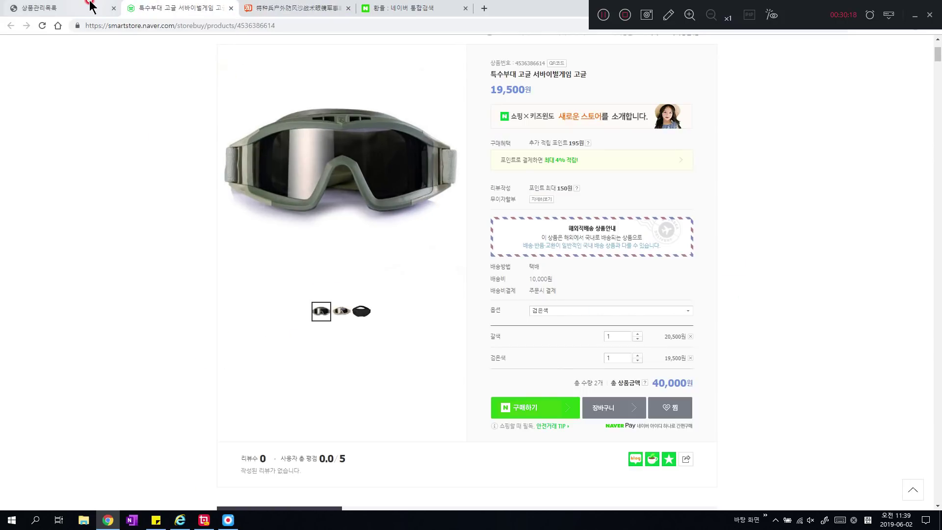
click(86, 8)
click(290, 7)
click(204, 7)
click(301, 8)
click(220, 7)
Return to ShopNGo's product management list and open the goggles' product page from the 11번가 listings.
click(85, 8)
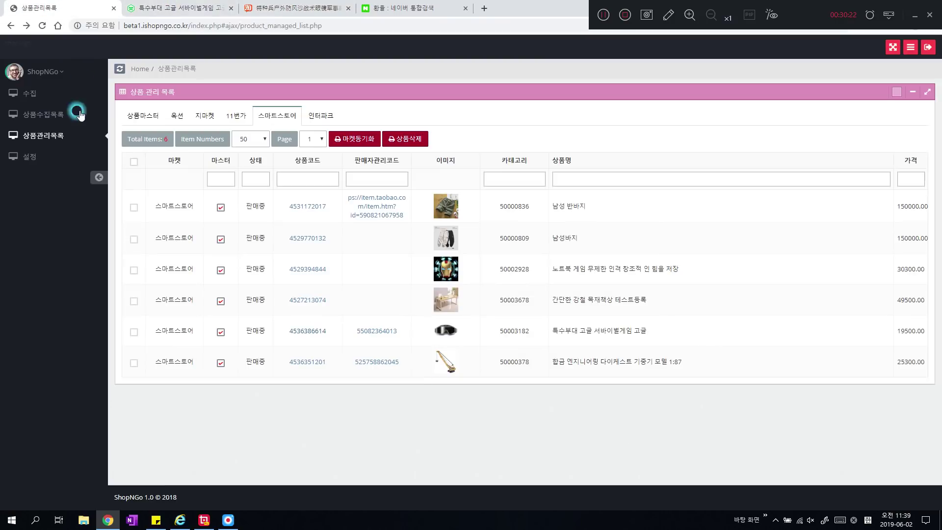
click(236, 115)
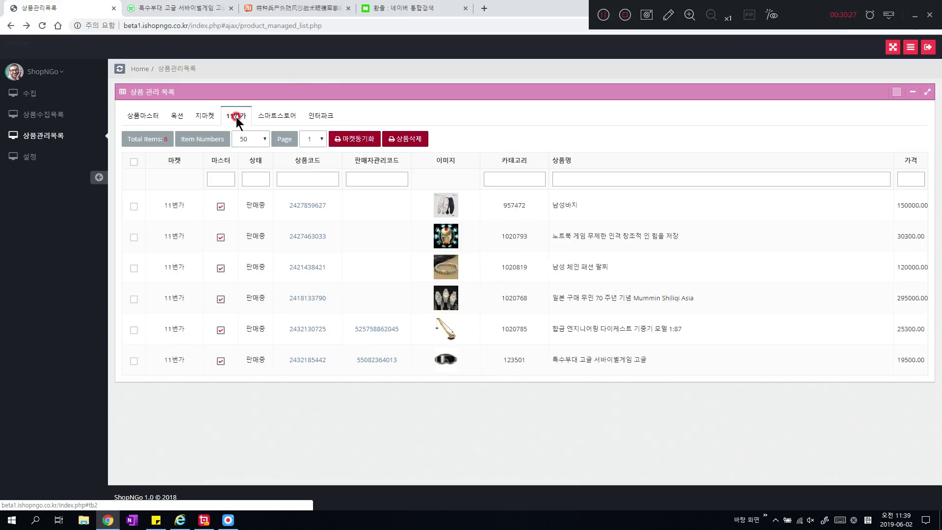
click(371, 361)
click(308, 366)
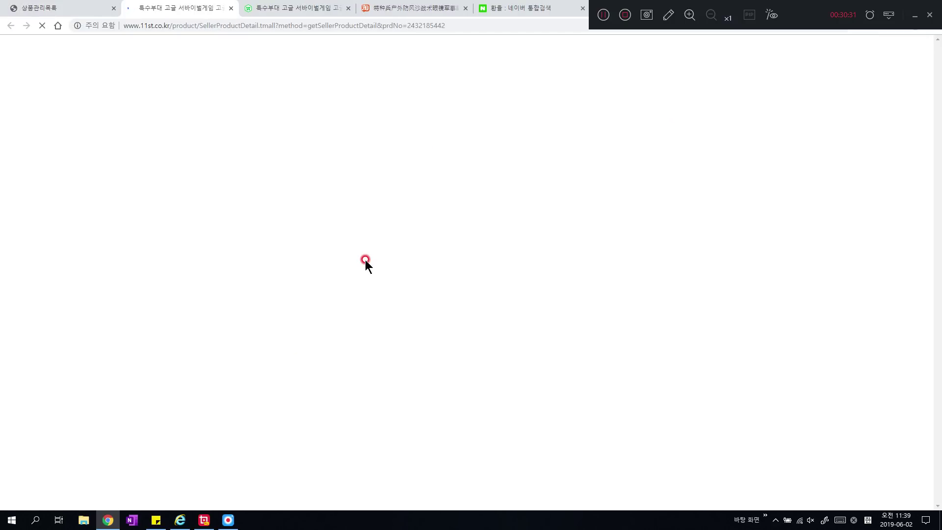
Look through the 11번가 page's product information and detail images, and display its 색상 options.
scroll(104, 290, down, 5)
scroll(104, 289, down, 15)
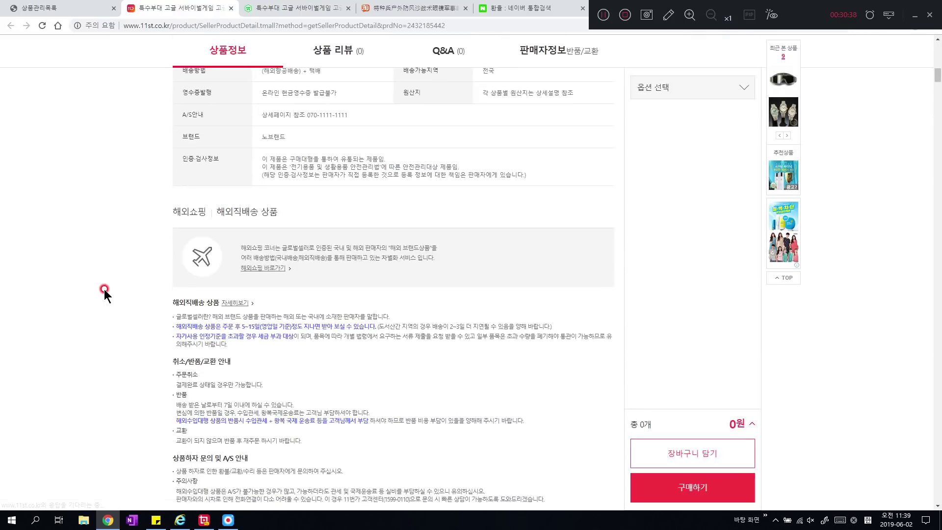
scroll(104, 290, down, 10)
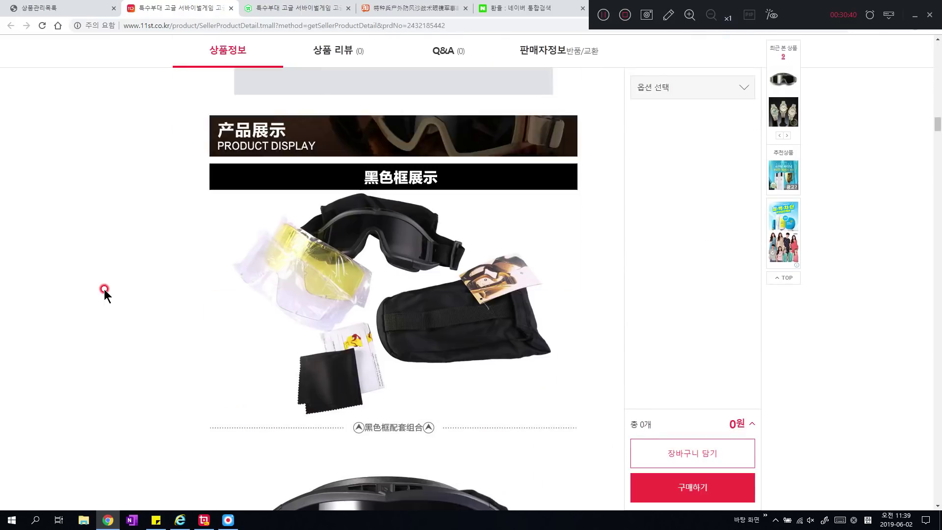
scroll(105, 288, up, 6)
click(667, 87)
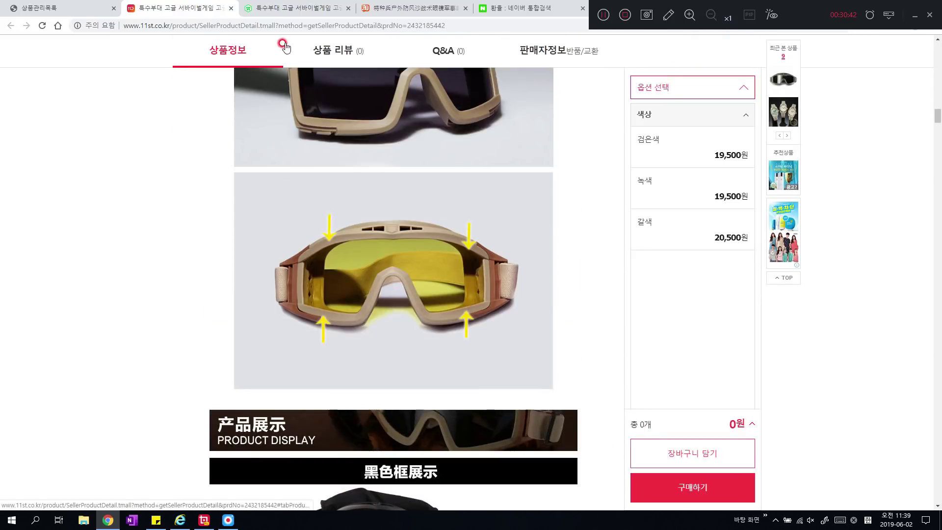
Go back to ShopNGo and open the goggles' product page from the 지마켓 listings.
click(63, 8)
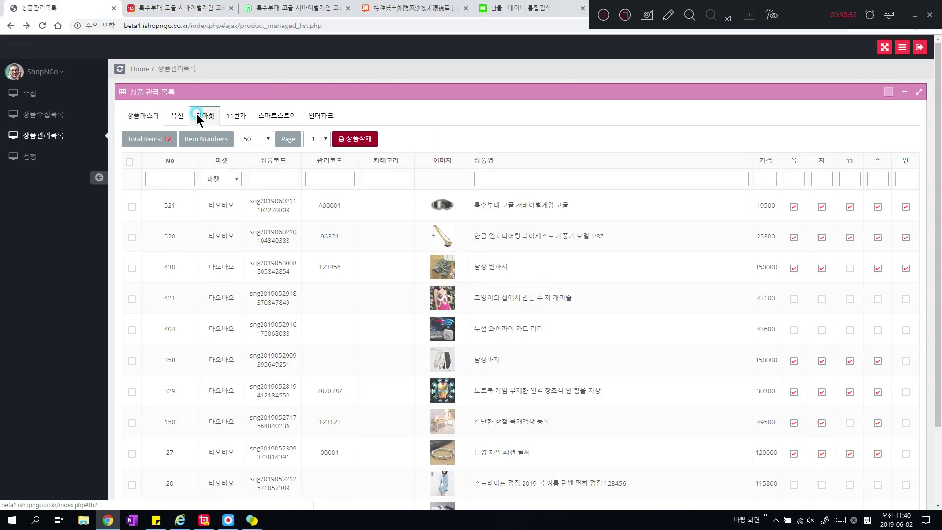
click(199, 117)
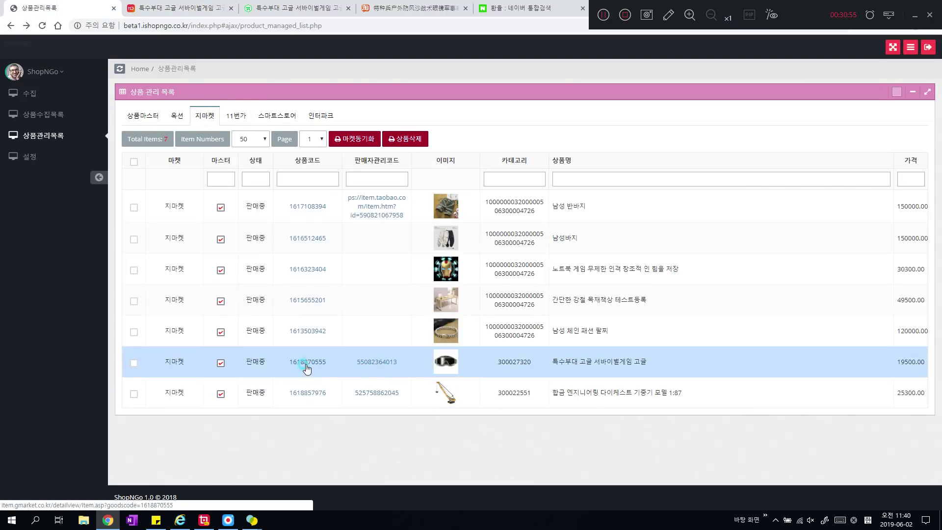
click(305, 364)
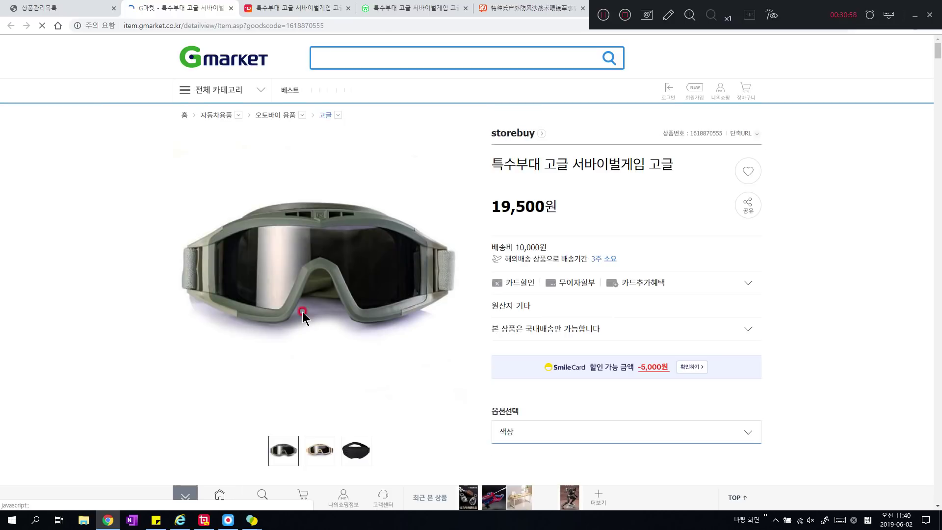
Look through the goggles' Gmarket page, from the product summary down to the detail section.
drag(118, 61, 837, 250)
scroll(837, 249, down, 5)
click(822, 242)
scroll(822, 242, down, 11)
scroll(823, 242, down, 10)
Go back to ShopNGo and open the goggles' product page from the 옥션 listings.
click(93, 6)
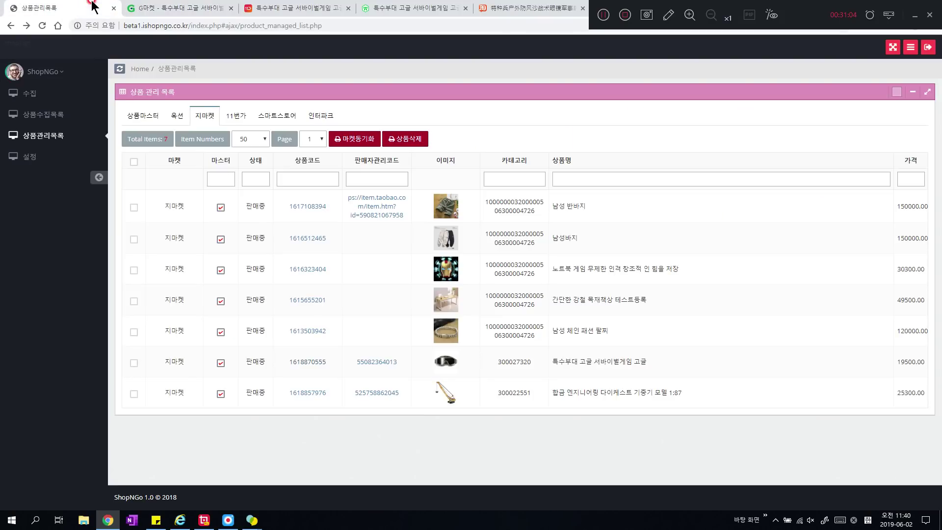
click(179, 118)
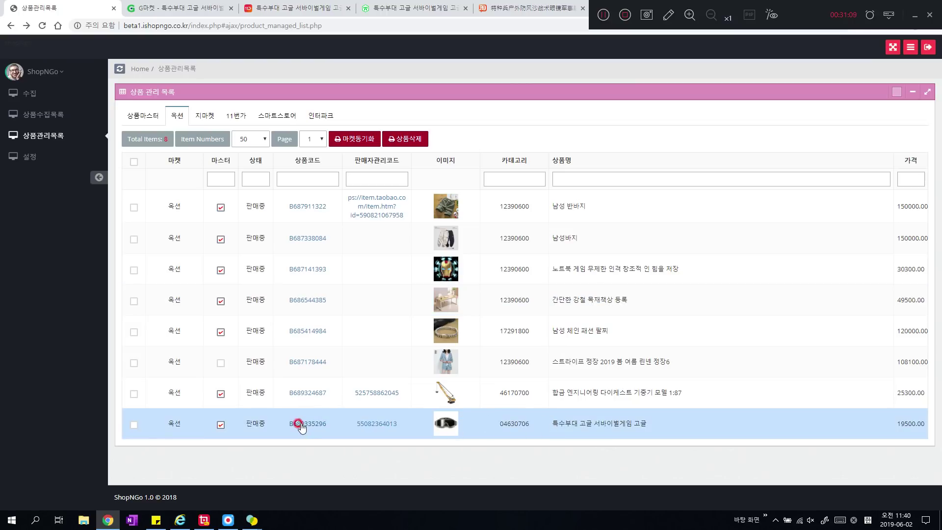
click(304, 425)
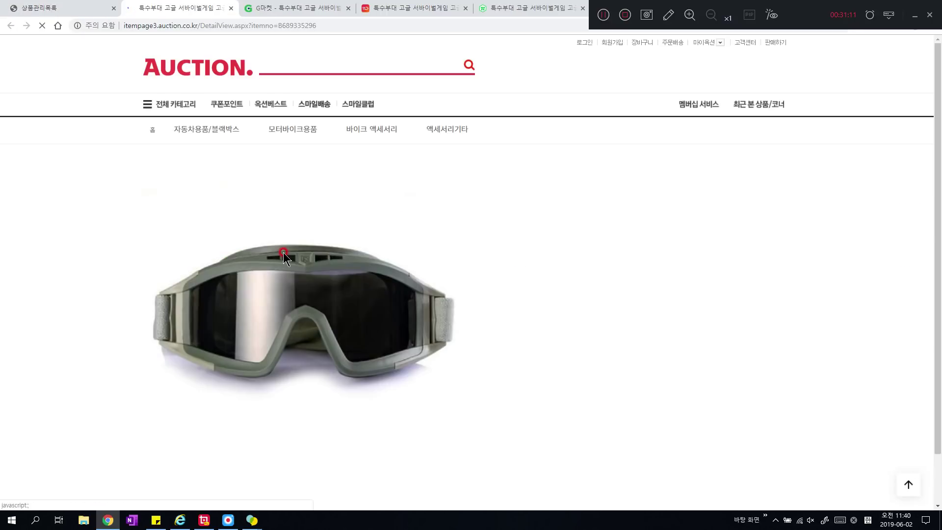
Examine the Auction page's product summary, Korean promotional text, rabbit doll image and goggles detail images down to the usage photos.
scroll(30, 152, down, 9)
scroll(30, 152, up, 9)
scroll(31, 152, down, 8)
scroll(30, 152, down, 20)
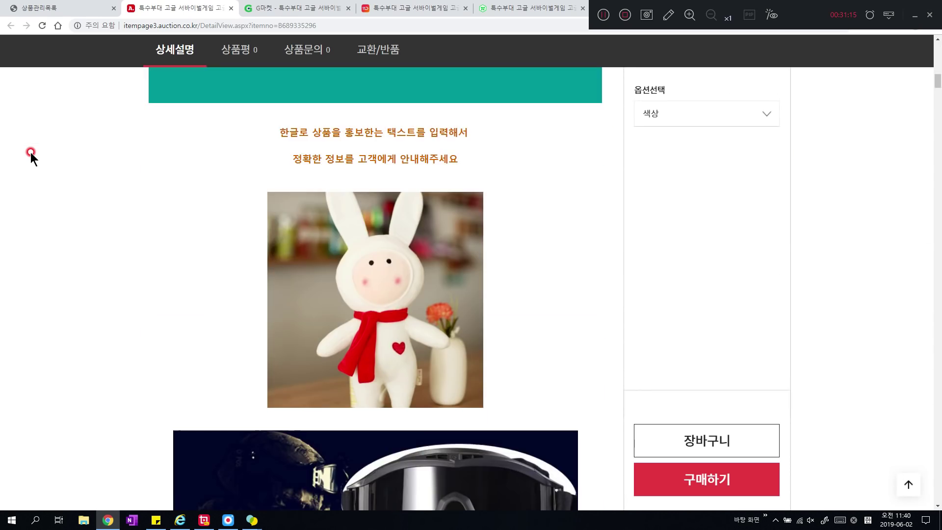
scroll(31, 154, down, 20)
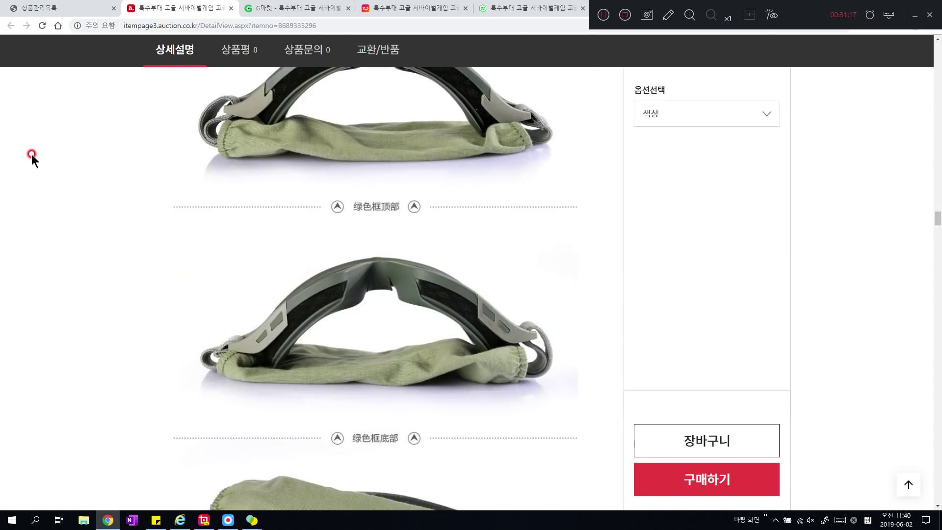
scroll(34, 157, down, 18)
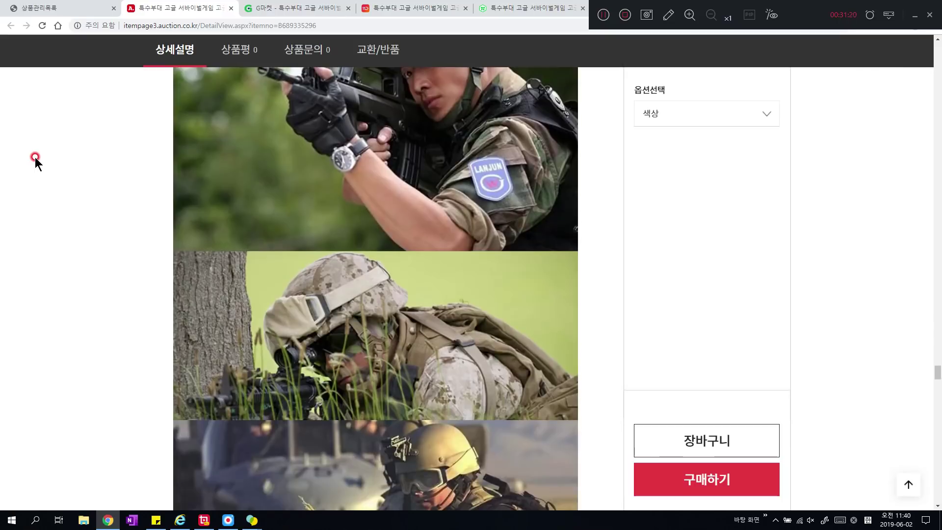
Display the 색상 options on the Auction page, look over the rest of it, and return to ShopNGo's 옥션 listings.
click(672, 121)
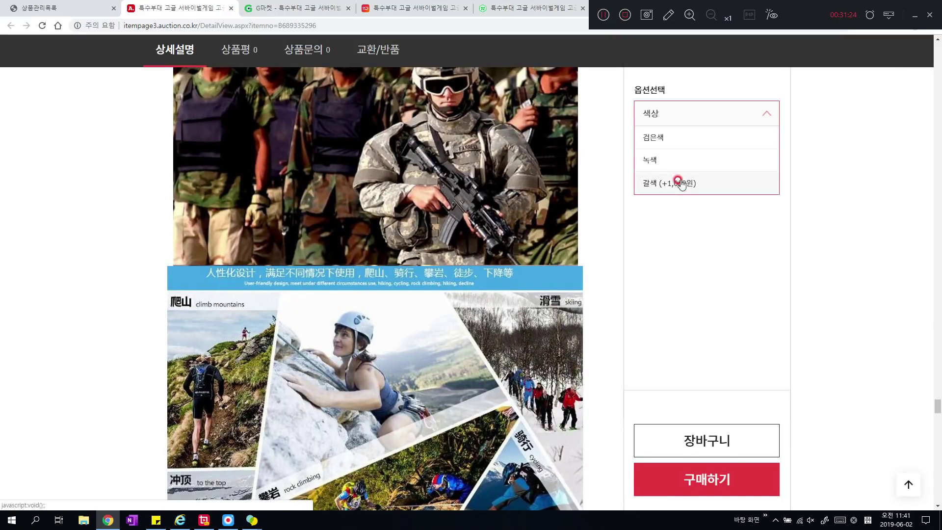
scroll(760, 284, down, 15)
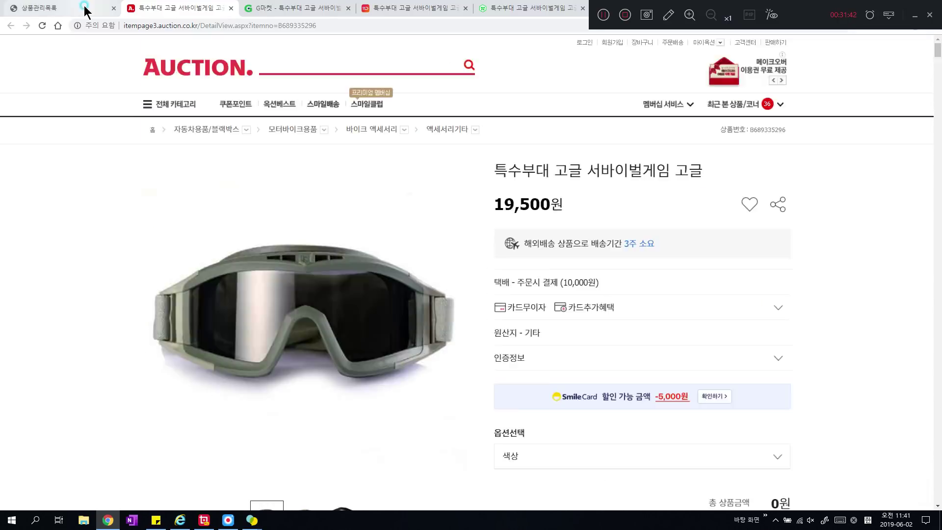
click(49, 8)
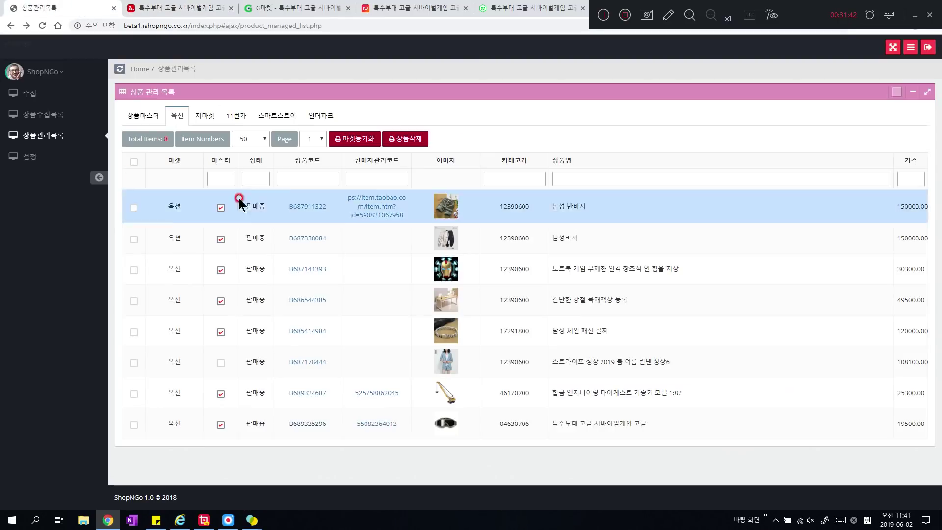
click(516, 92)
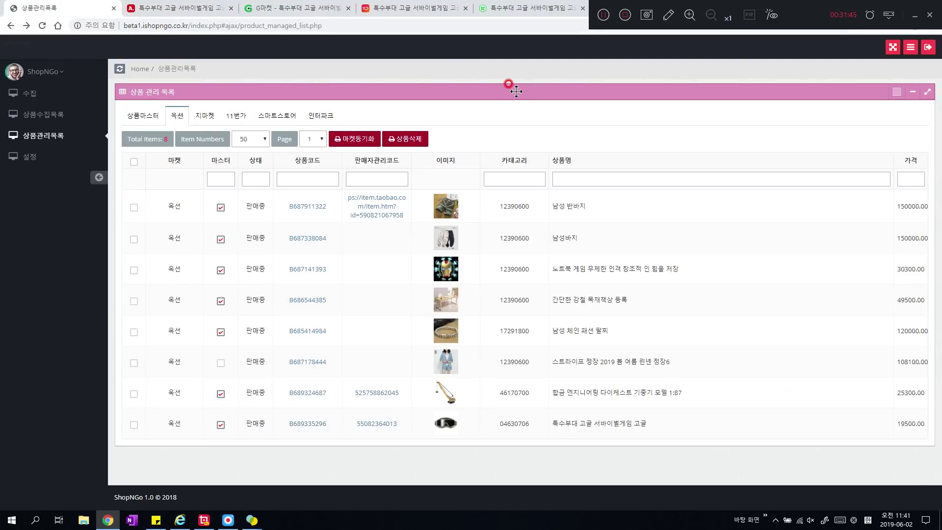